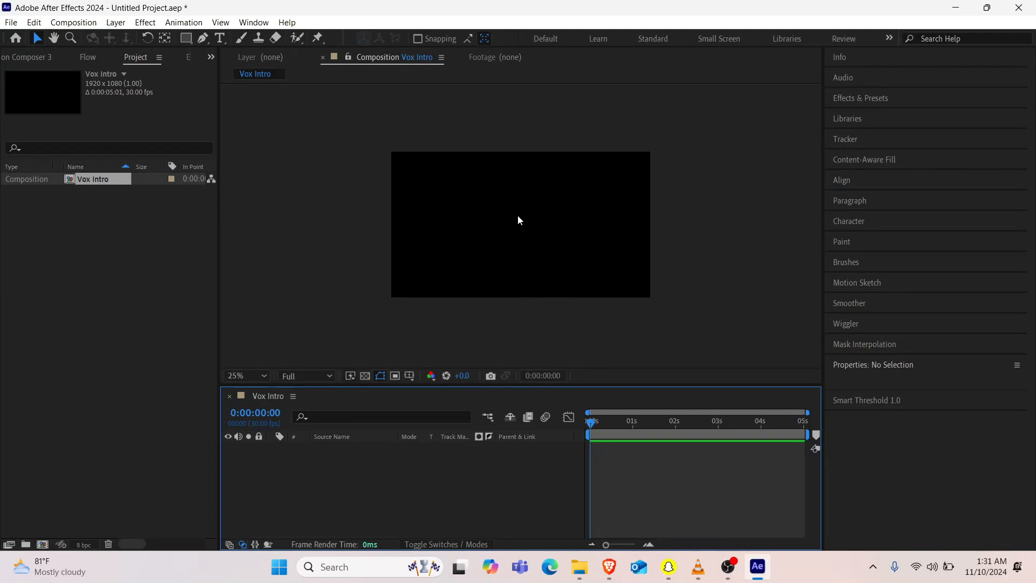
Step: Create a composition-sized white solid layer named Bg in the Vox Intro composition
scroll(518, 220, up, 2)
scroll(517, 220, down, 4)
scroll(518, 220, up, 2)
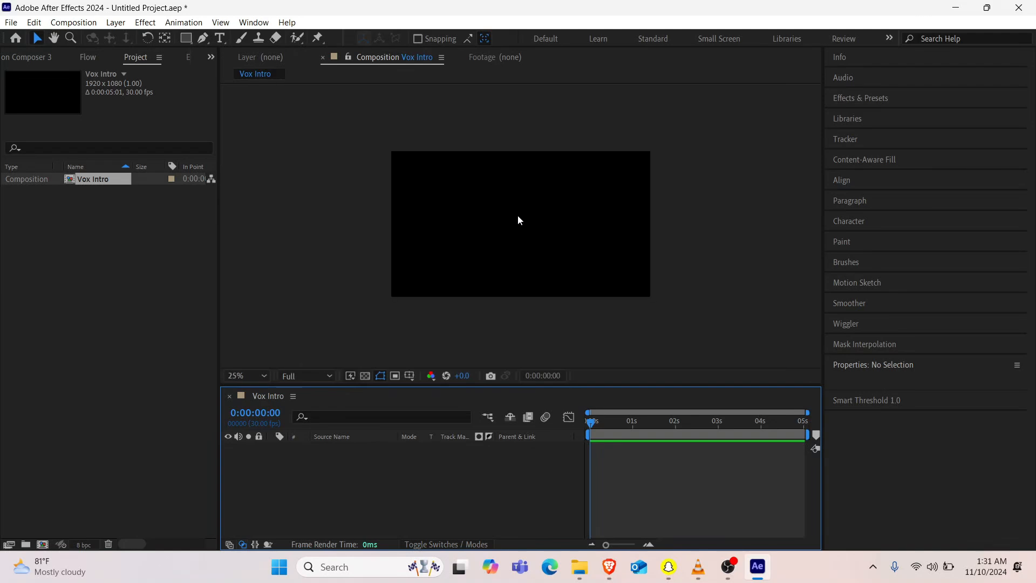
scroll(518, 220, up, 1)
key(ctrl+y)
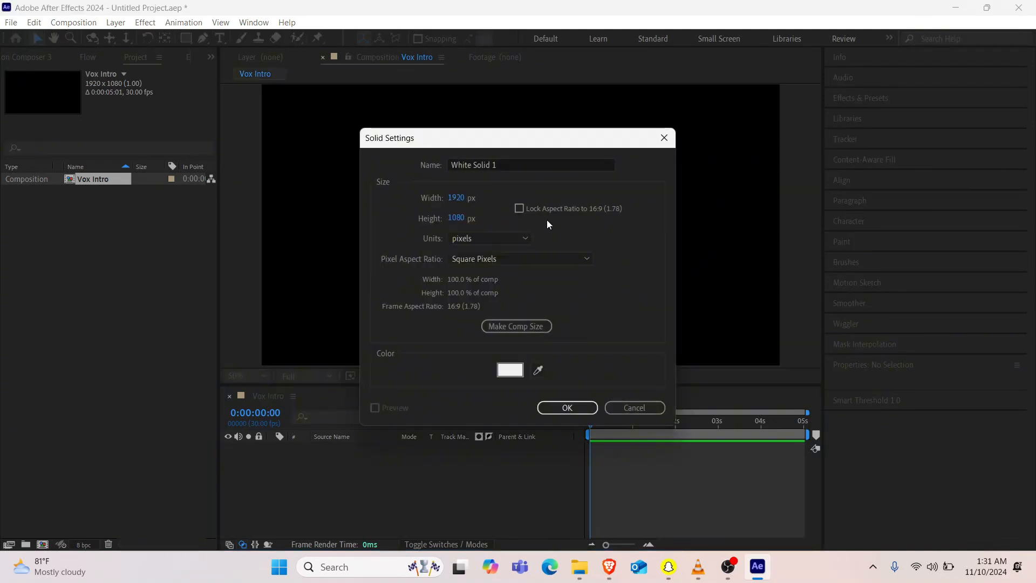
click(536, 159)
key(BackSpace)
key(BackSpace)
key(BackSpace)
key(BackSpace)
key(BackSpace)
key(BackSpace)
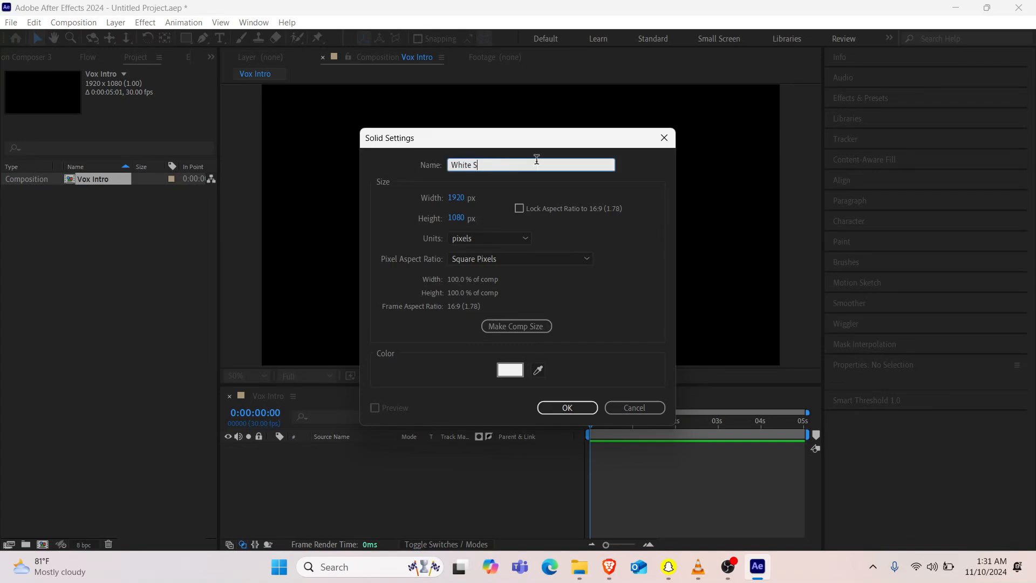
key(BackSpace)
key(BackSpace)
key(BackSpace)
key(BackSpace)
key(BackSpace)
key(BackSpace)
key(BackSpace)
text(Bg)
key(Return)
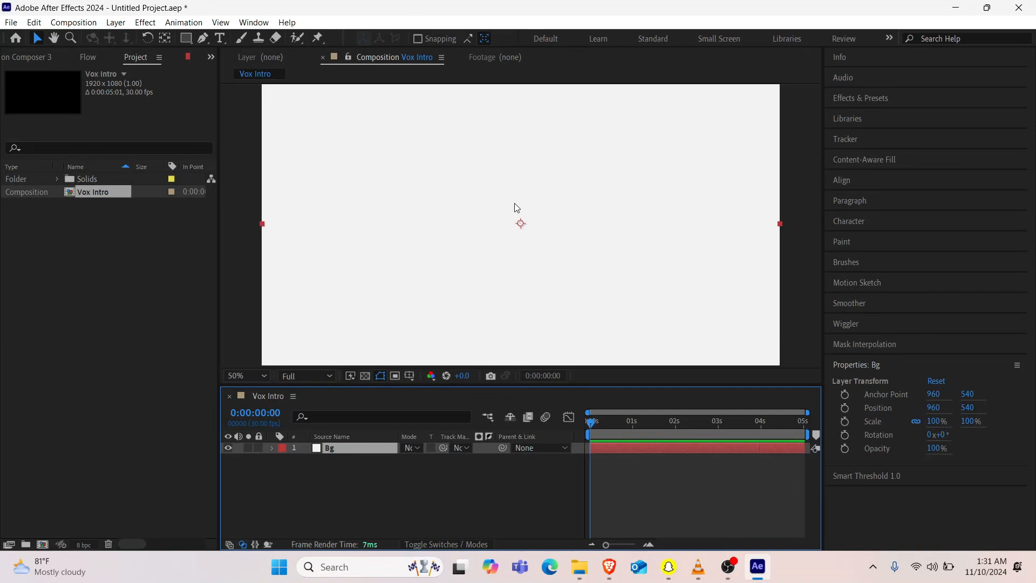
Step: Start a text layer in the upper part of the composition and set its font to Questa
key(ctrl+t)
click(473, 144)
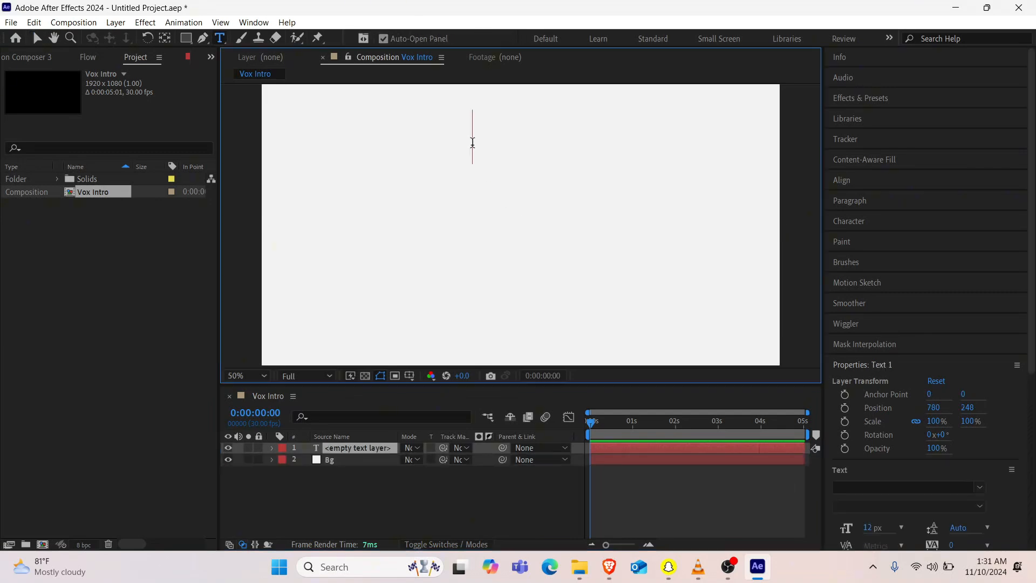
click(875, 487)
text(Pristin)
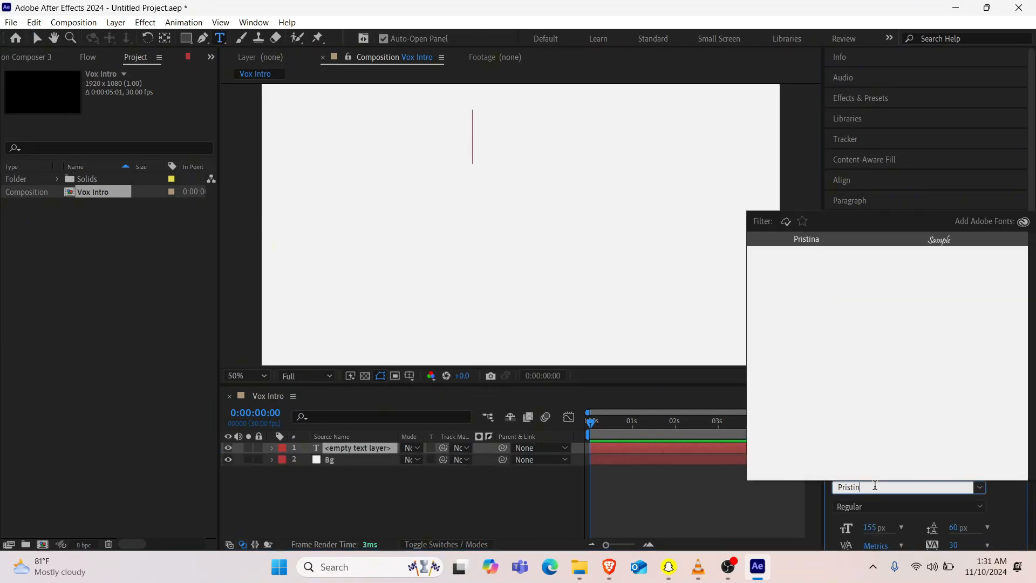
key(BackSpace)
key(BackSpace)
key(BackSpace)
key(BackSpace)
key(BackSpace)
key(BackSpace)
key(BackSpace)
text(qu)
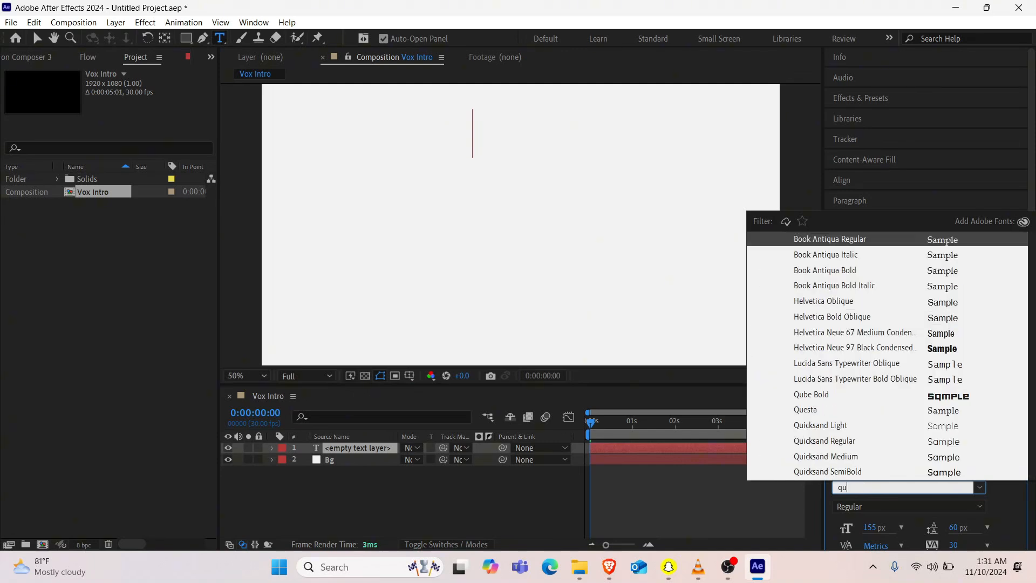
text(e)
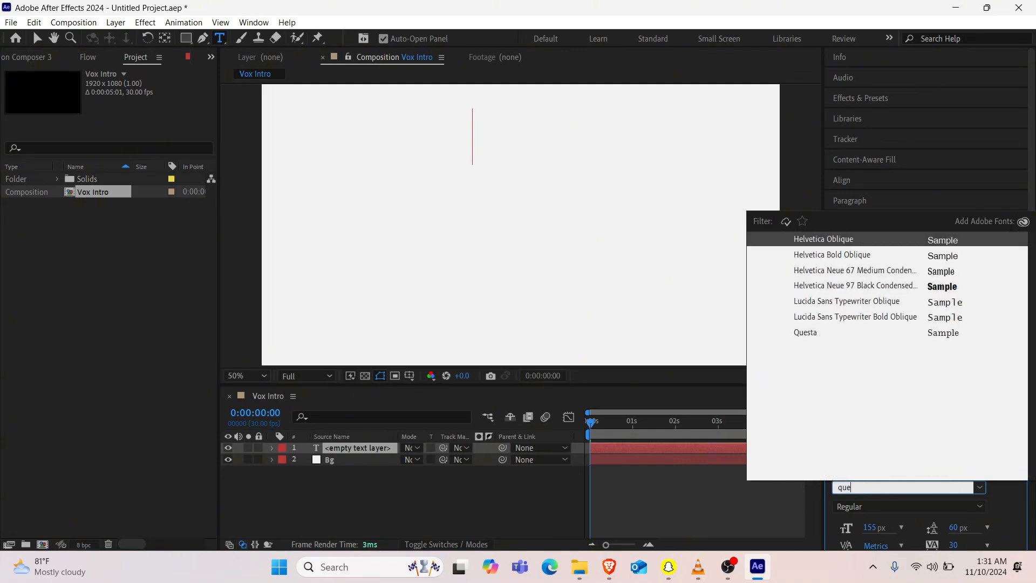
click(950, 333)
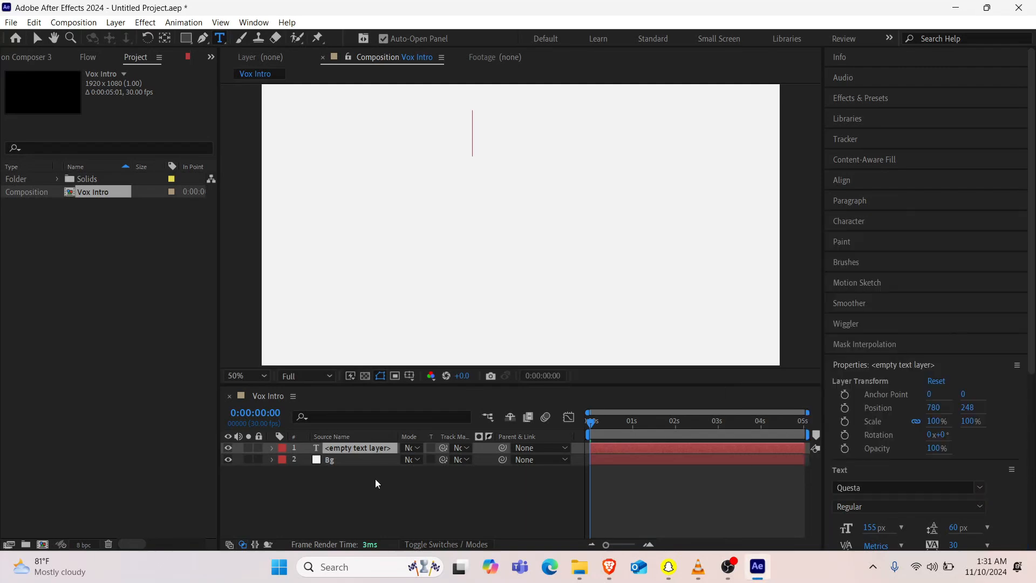
Step: Enter "Guardrails" as the content of the empty text layer
text(g)
key(BackSpace)
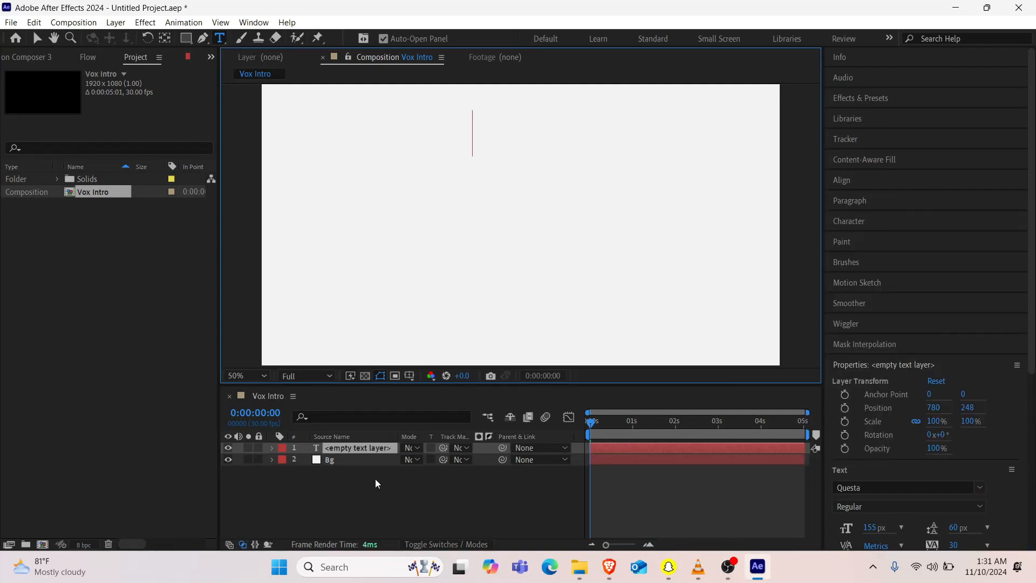
text(Guar)
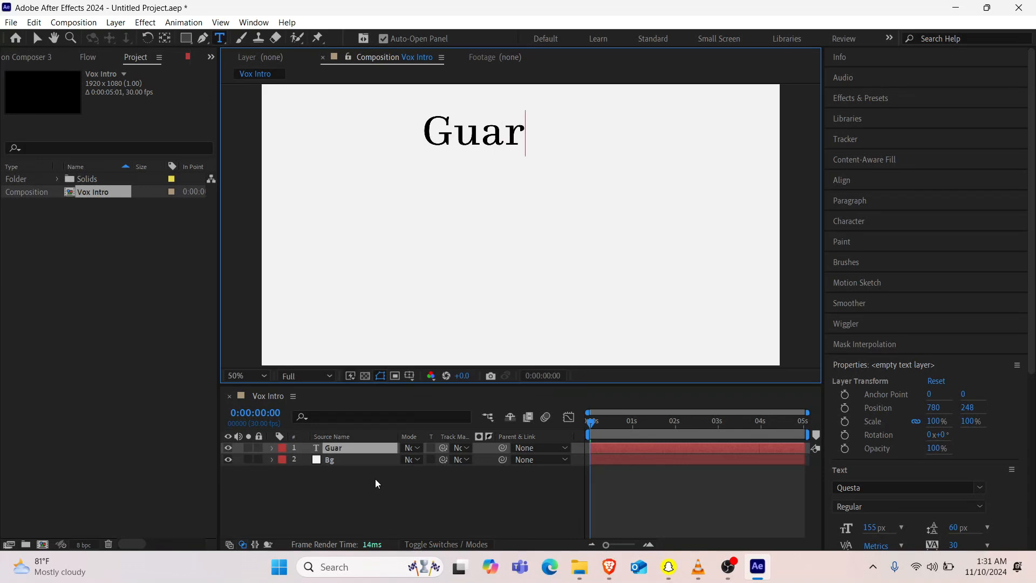
text(drails)
key(BackSpace)
key(BackSpace)
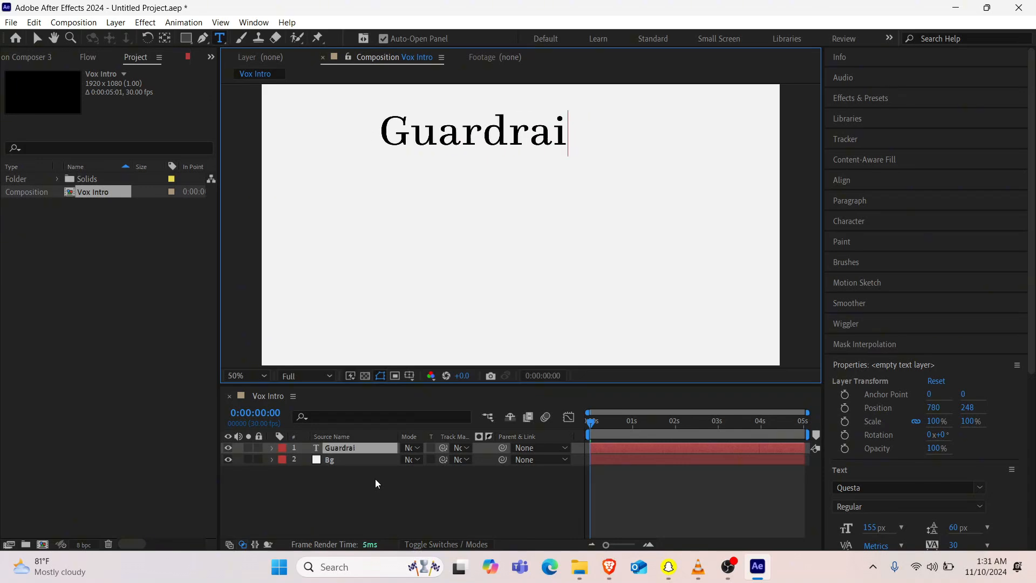
text(ls)
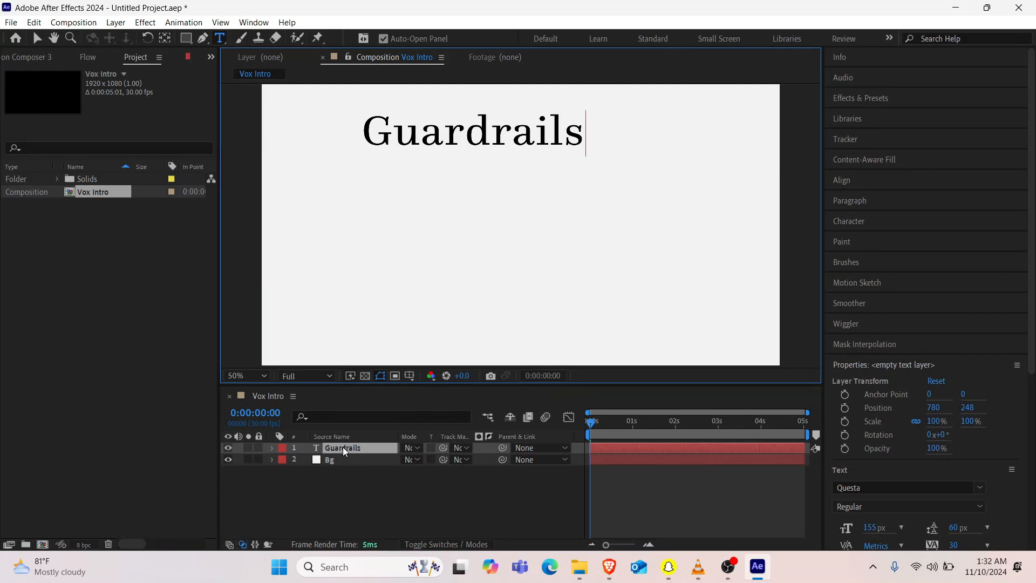
Step: Set the font size of the Guardrails text to 120 px
double_click(370, 448)
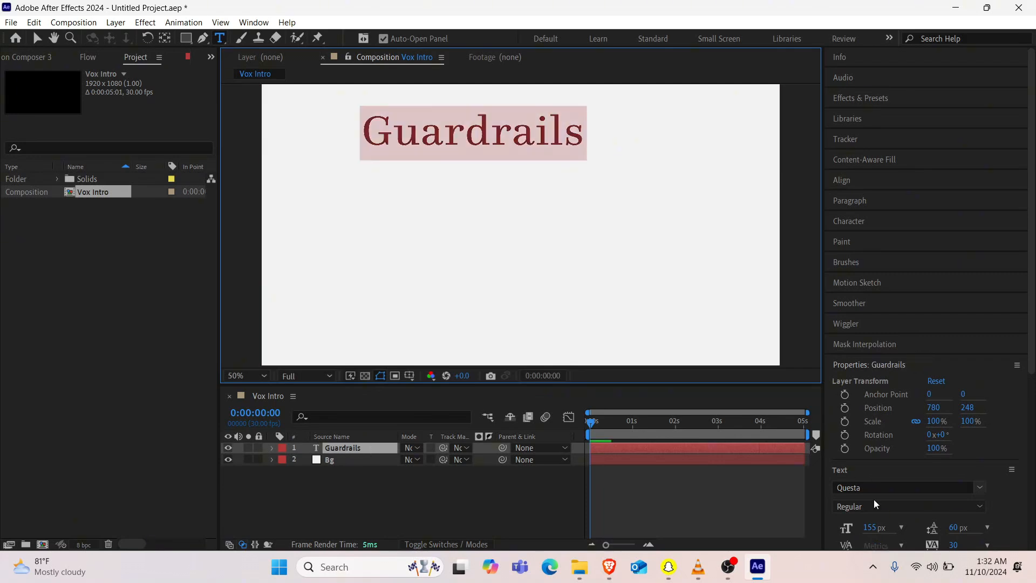
click(871, 527)
text(100)
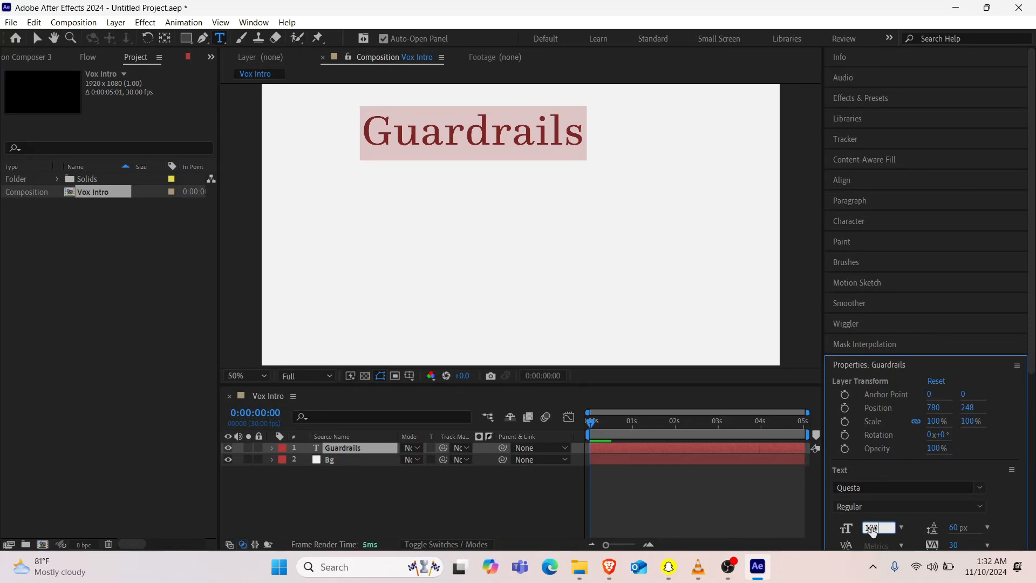
key(Return)
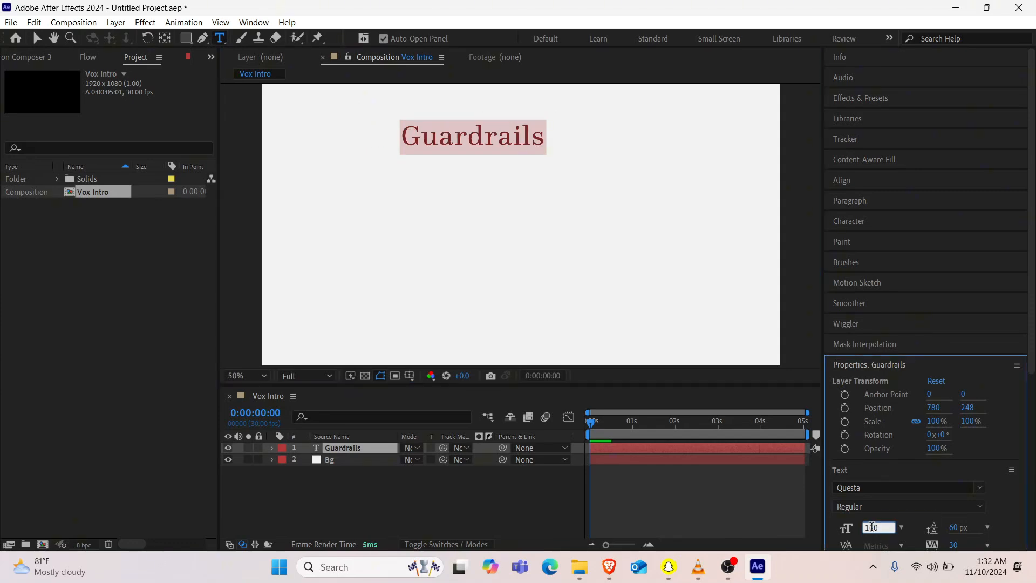
text(120)
key(Return)
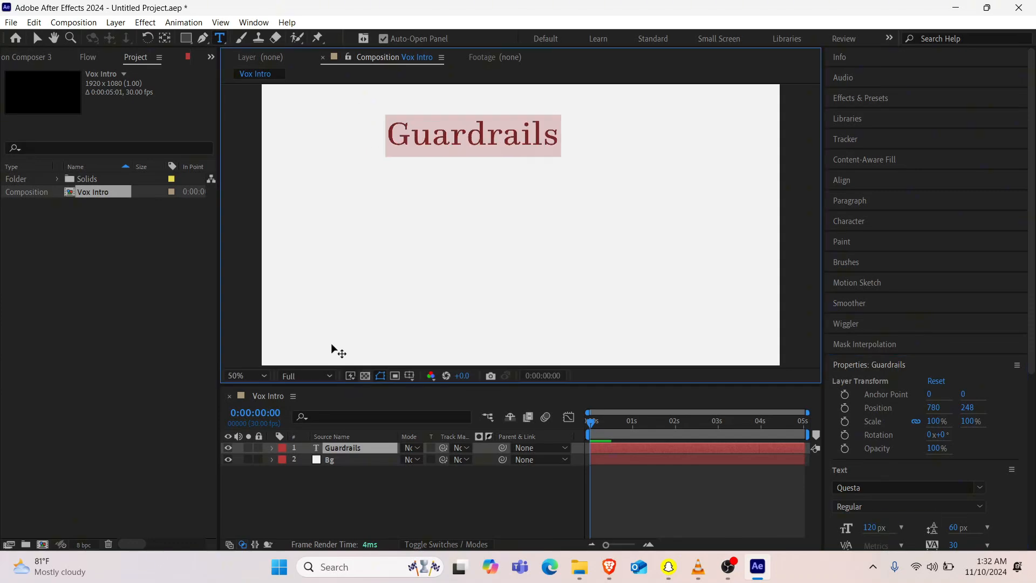
Step: Center the Guardrails layer's anchor point on the text and align the layer horizontally to the composition's center
ctrl+double_click(163, 39)
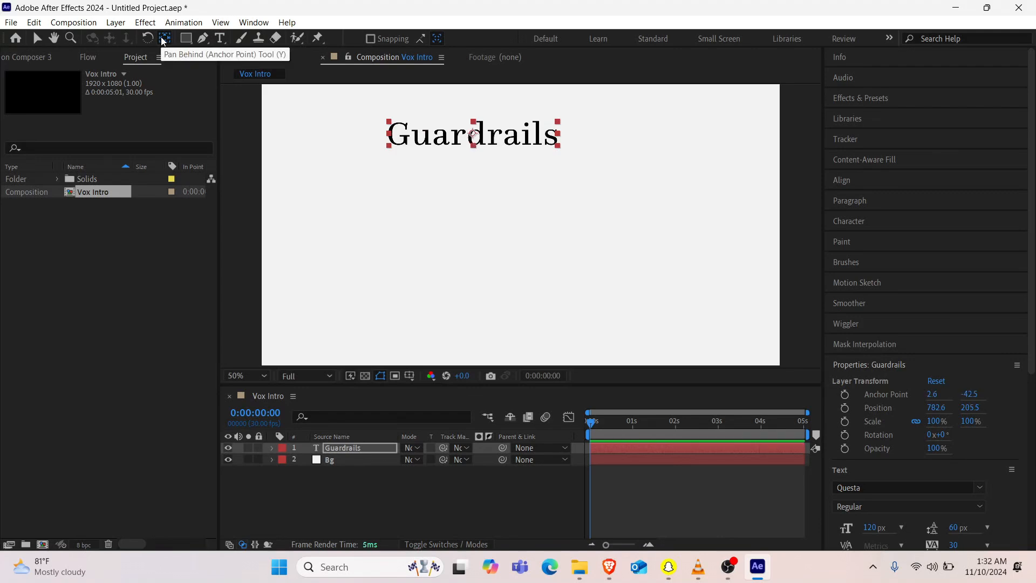
click(855, 180)
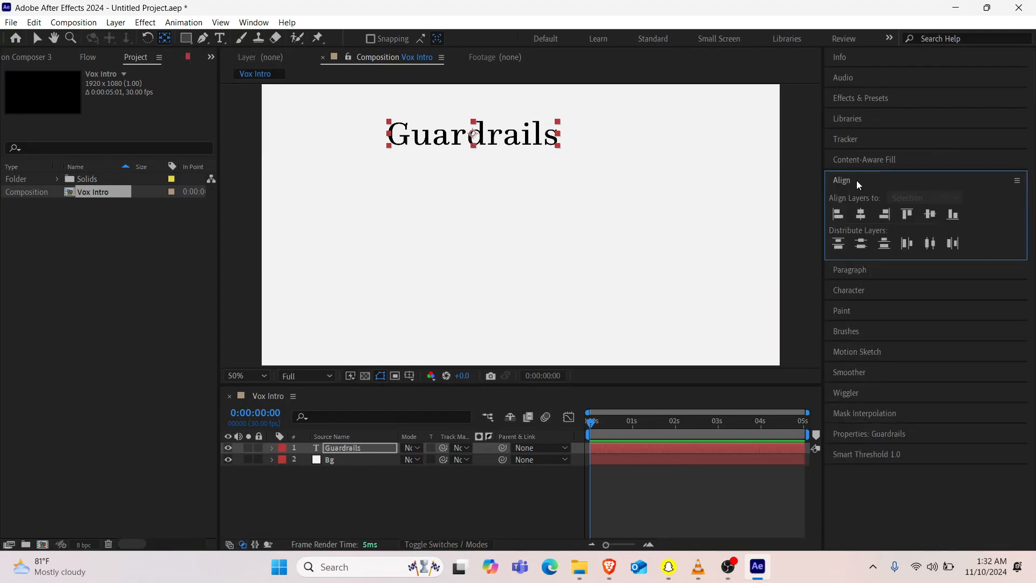
click(861, 214)
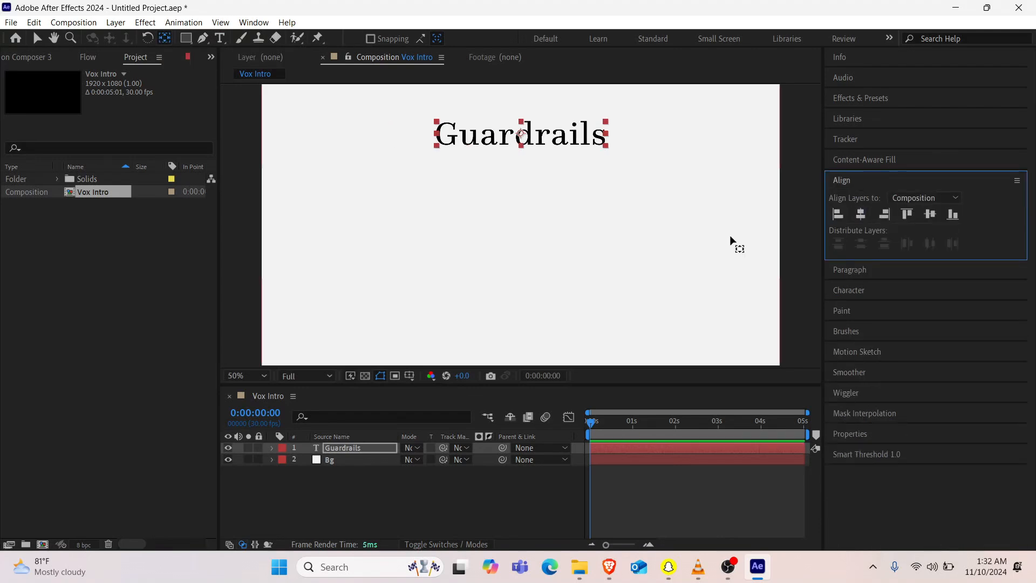
Step: Add "Immigration" as a second line below Guardrails in the same text layer
click(345, 450)
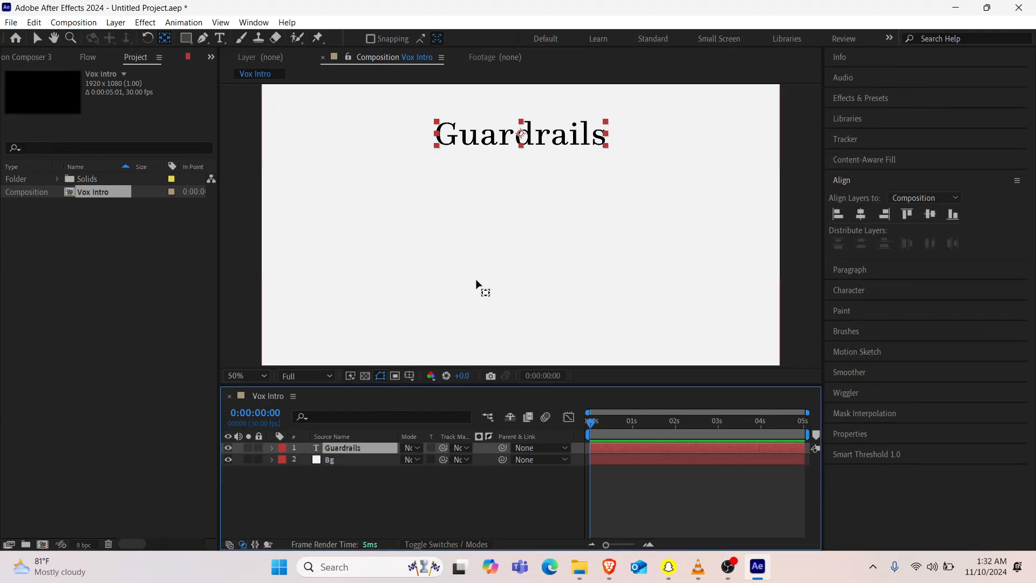
double_click(361, 446)
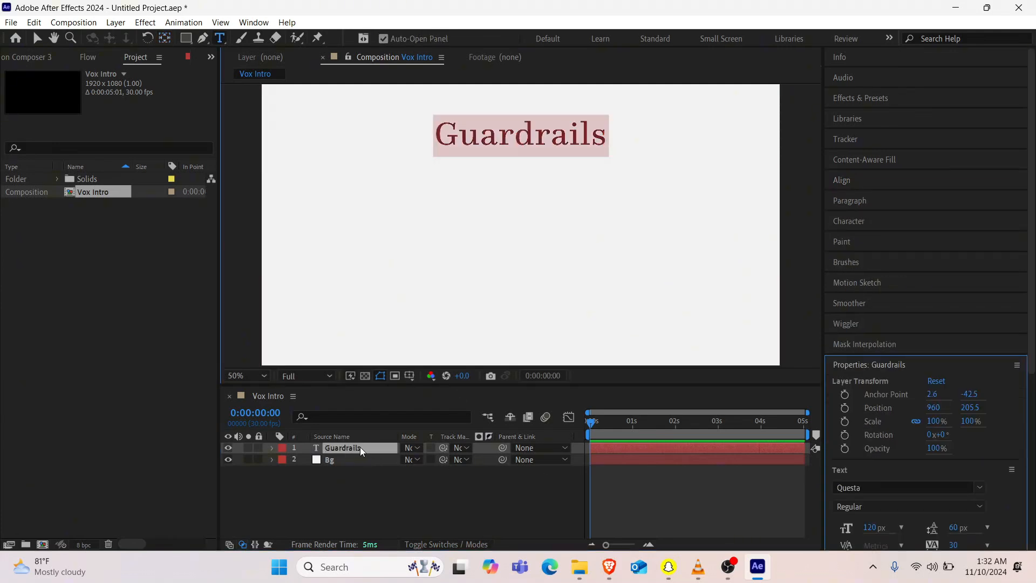
key(End)
text(imm)
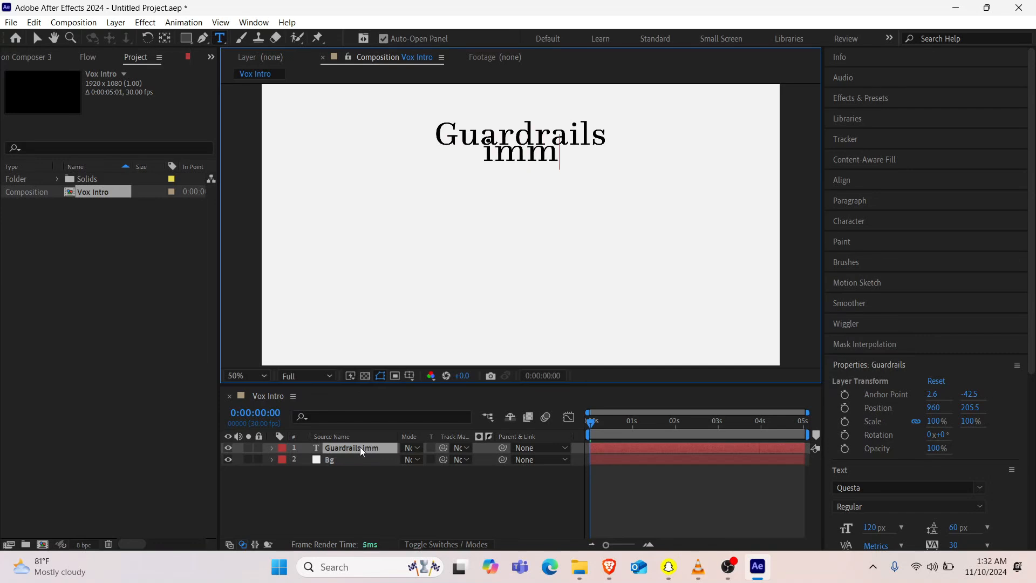
key(BackSpace)
key(BackSpace)
key(BackSpace)
text(Immigrati)
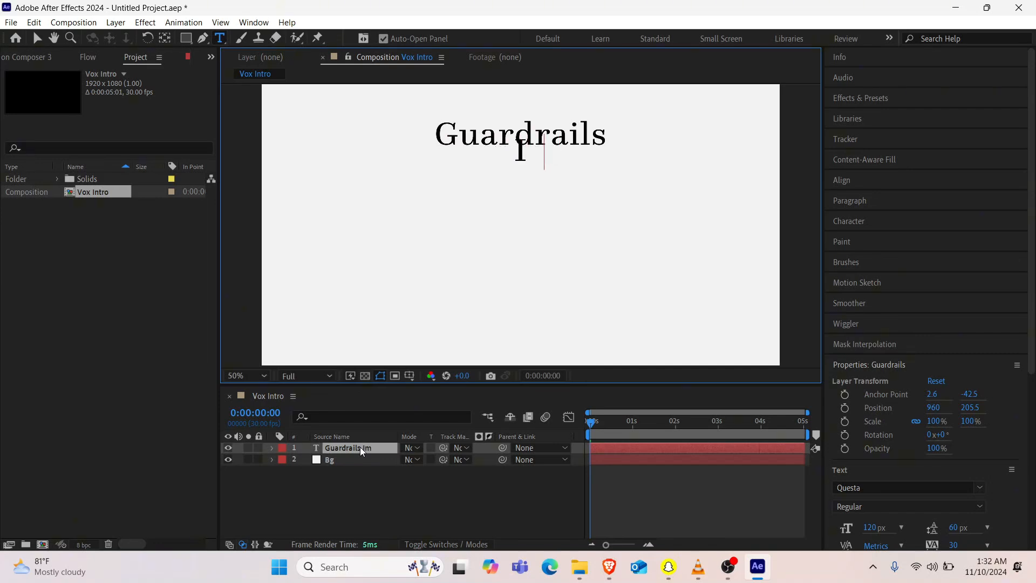
text(on)
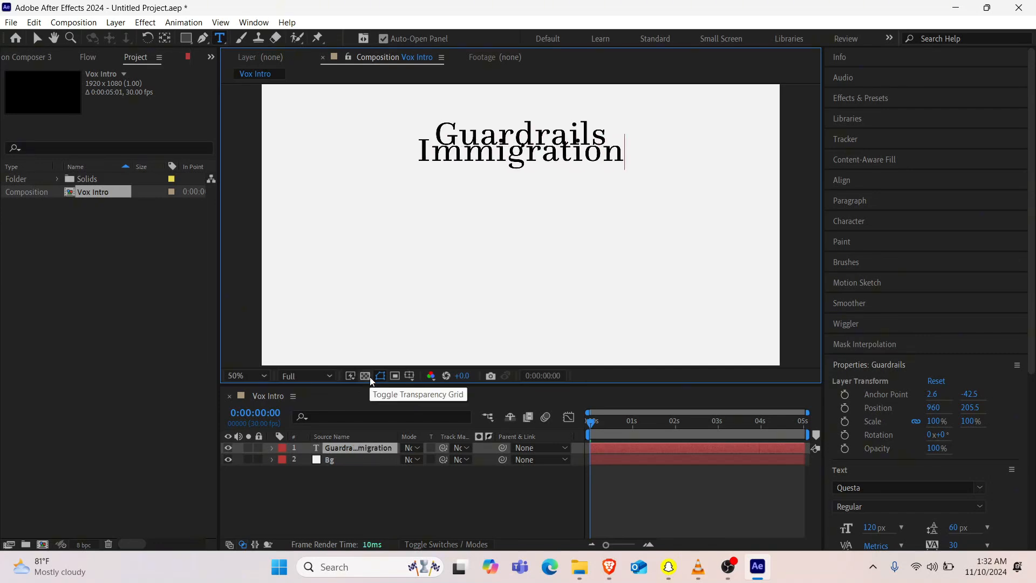
Step: Add the lines "Immunity", "Gaza" and "Abortion" below Immigration in the text layer
key(Return)
text(Immuni)
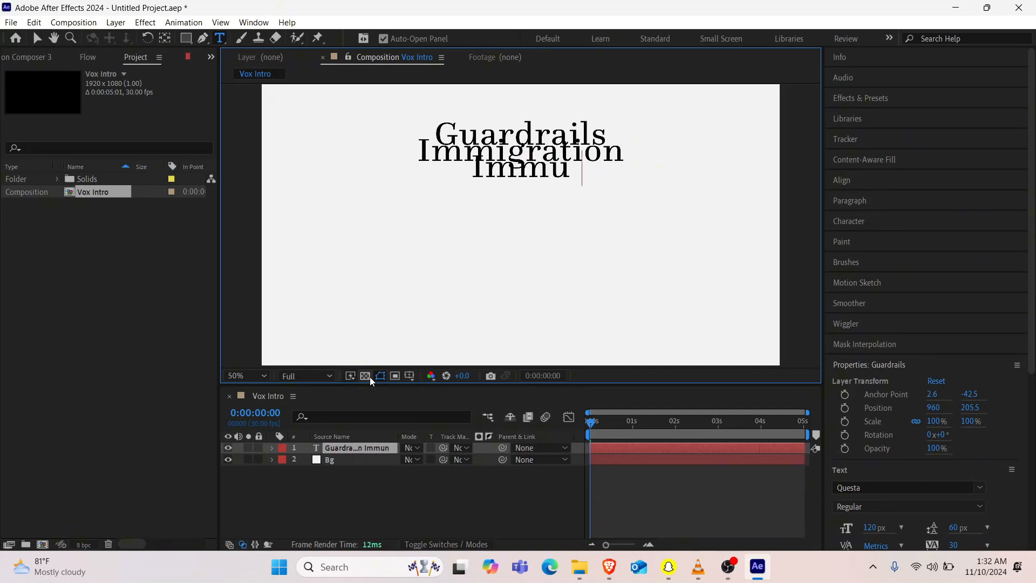
text(ty)
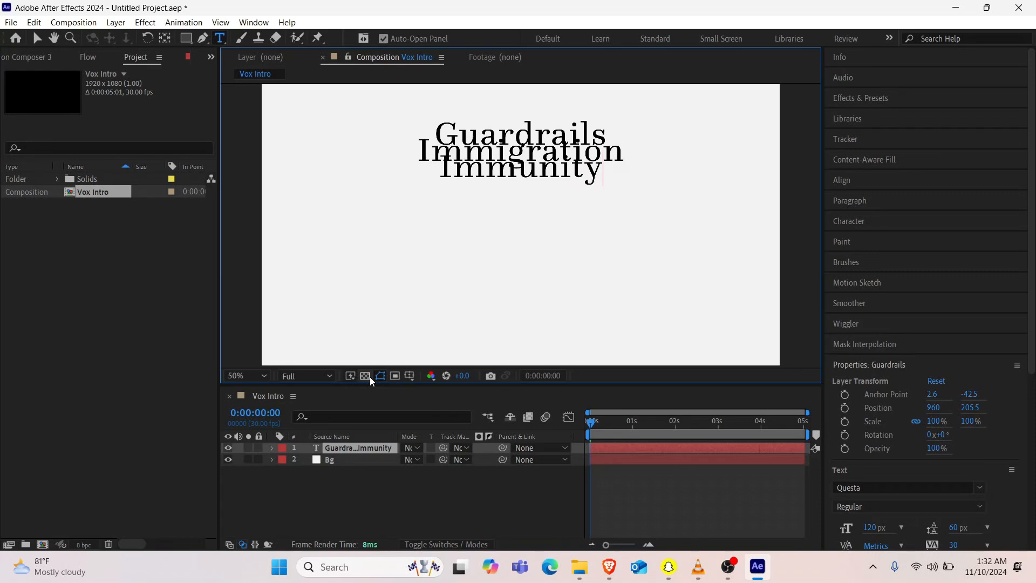
key(Return)
text(Gaza )
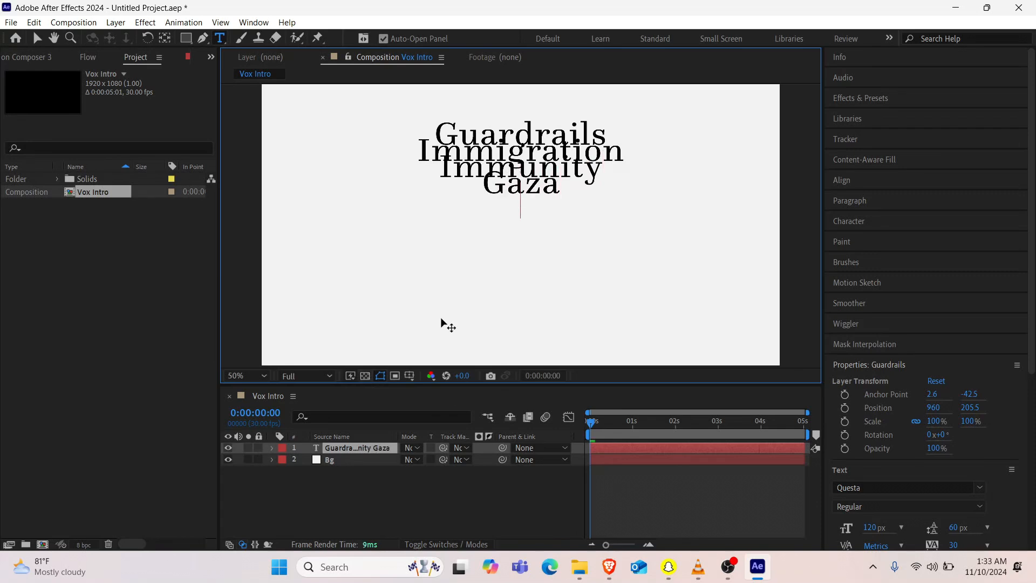
text(Abortion)
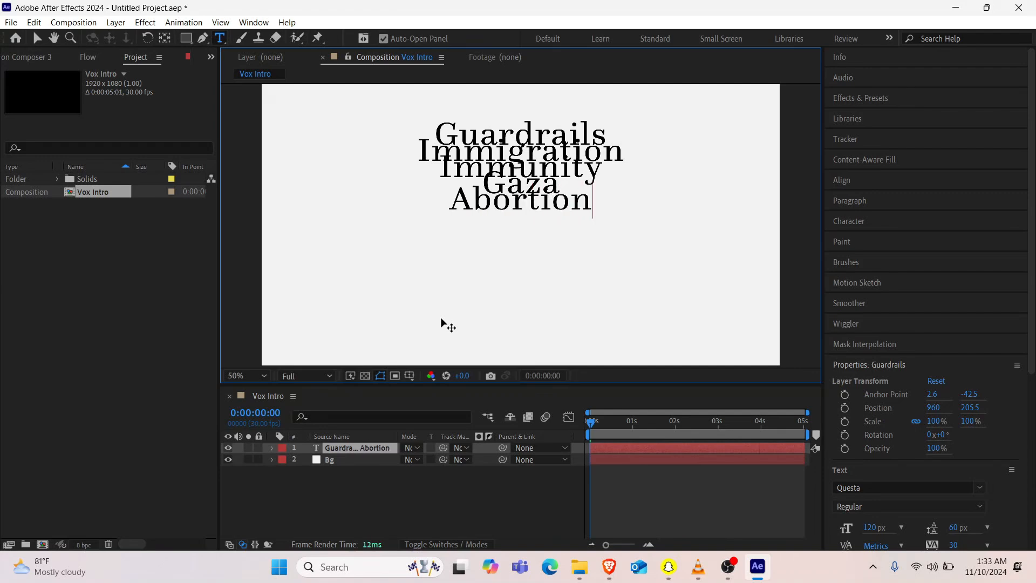
Step: Add the lines "Tariffs" and "Government" below Abortion and finish editing the text layer
key(Return)
text(Tr)
key(BackSpace)
text(ariffs)
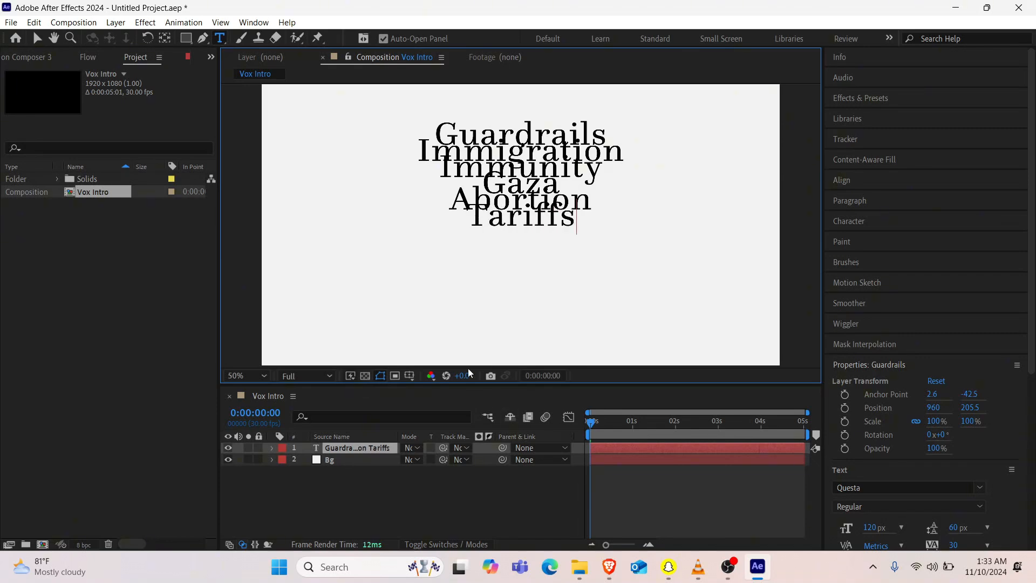
key(Return)
text(Governme)
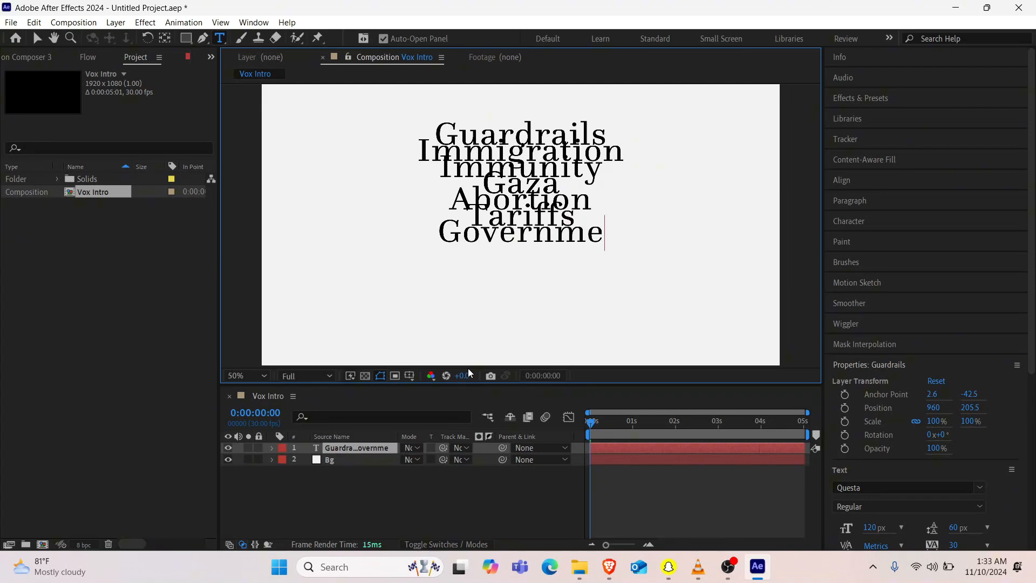
key(BackSpace)
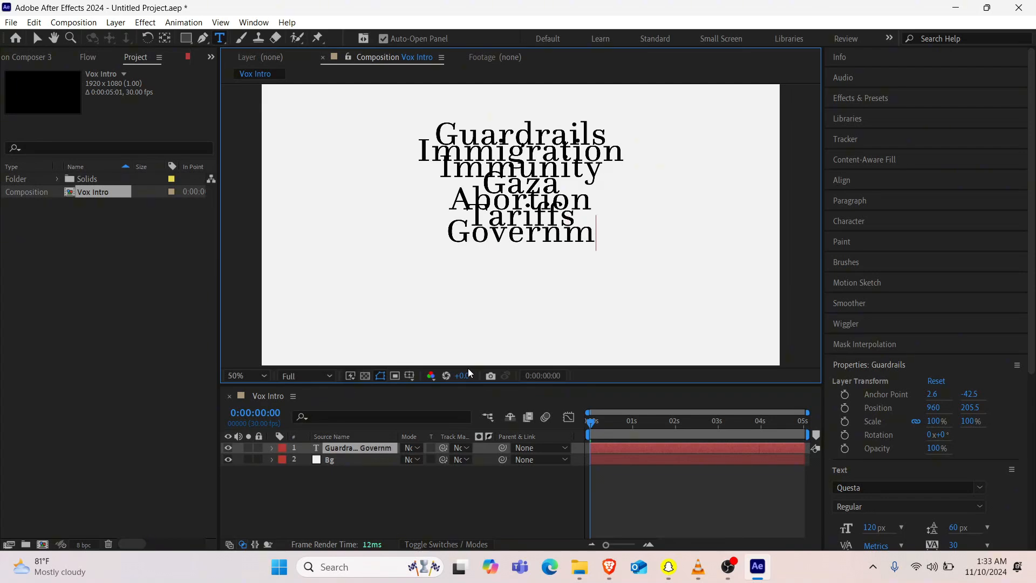
text(ent)
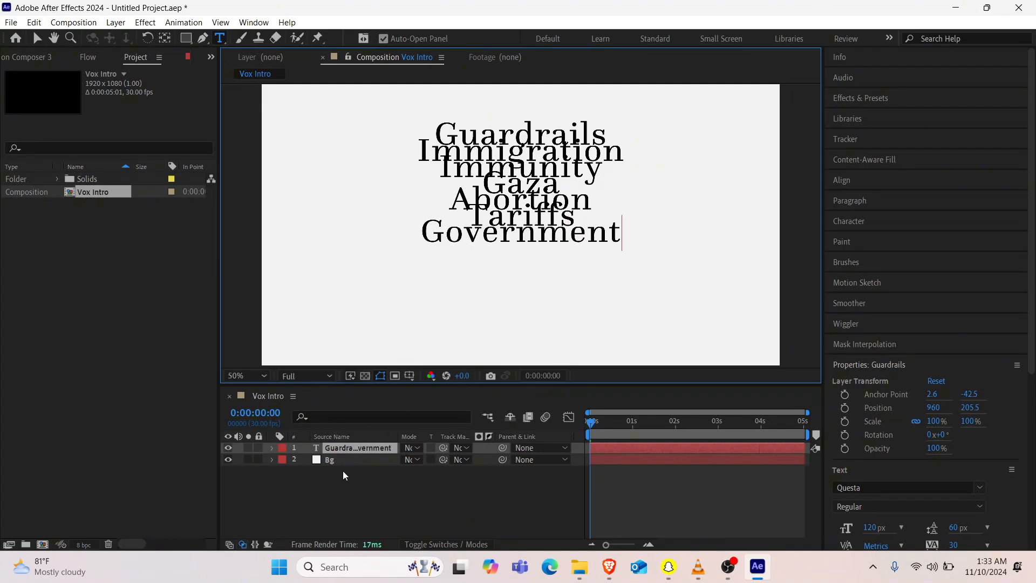
click(341, 448)
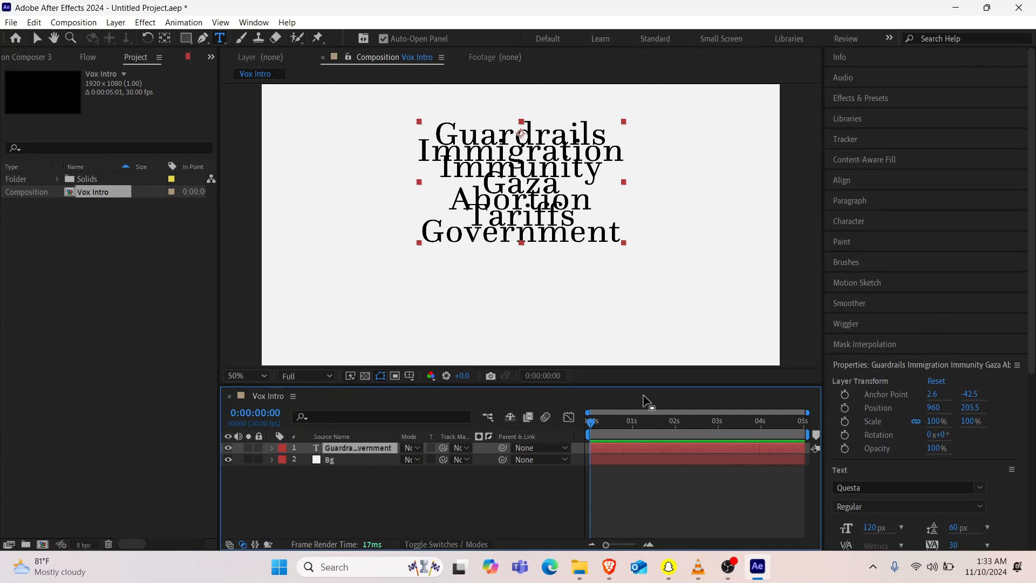
Step: Set the topic list's line spacing to 166 px and align the text layer vertically to the composition's center
click(954, 528)
text(180)
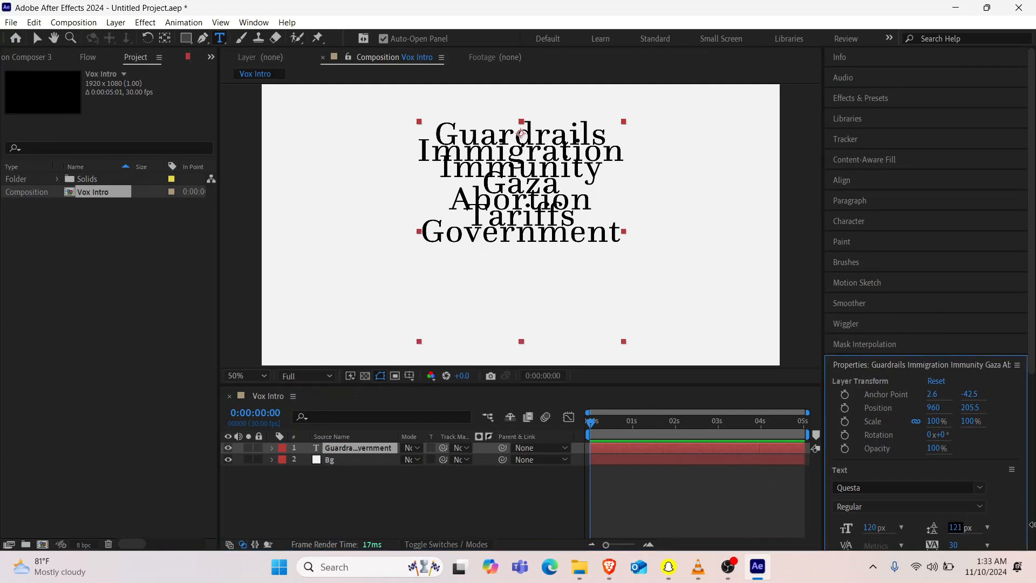
key(Return)
mouse_move(1018, 522)
mouse_down()
mouse_move(995, 530)
mouse_move(1030, 525)
mouse_up()
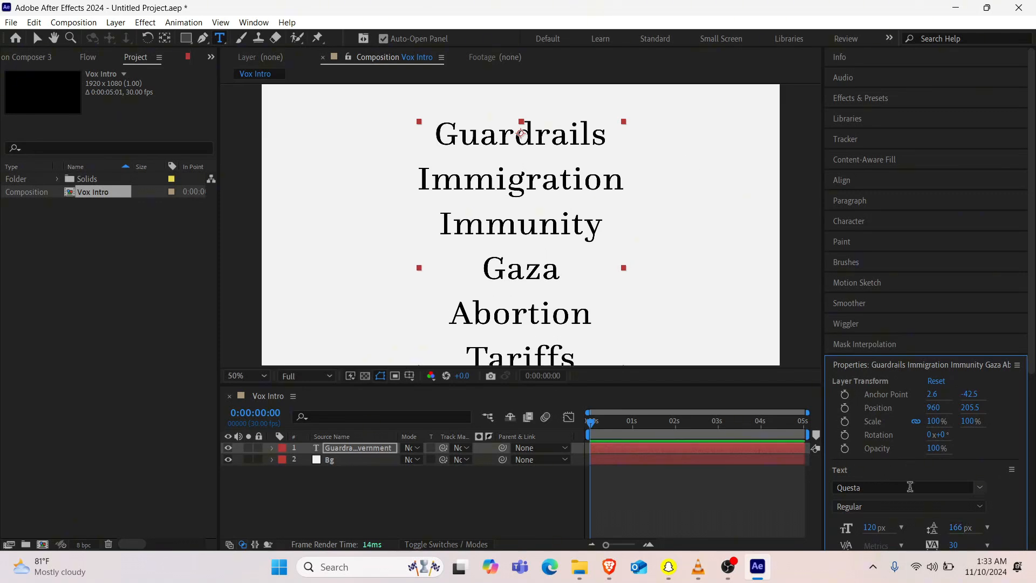
click(854, 180)
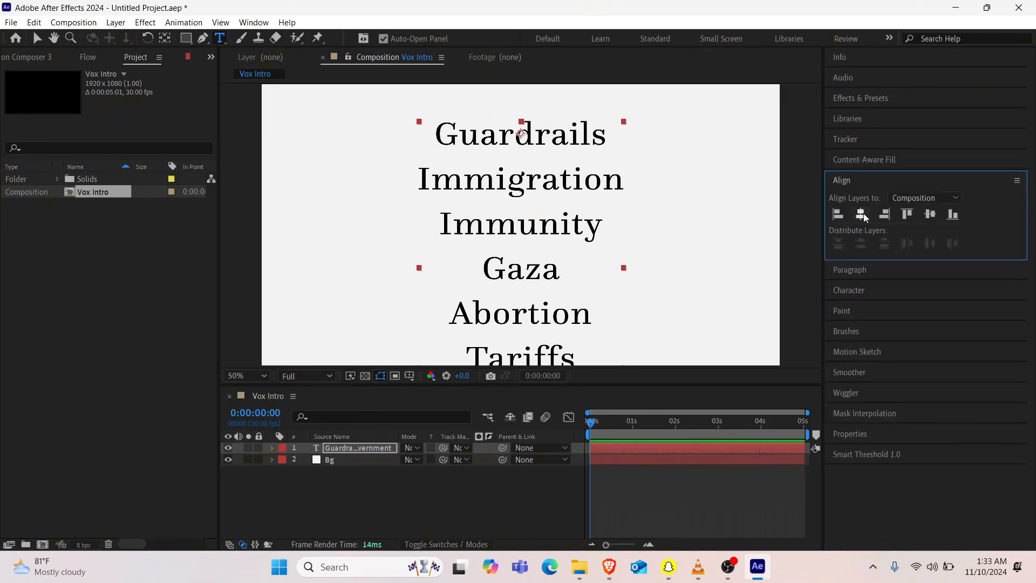
click(929, 214)
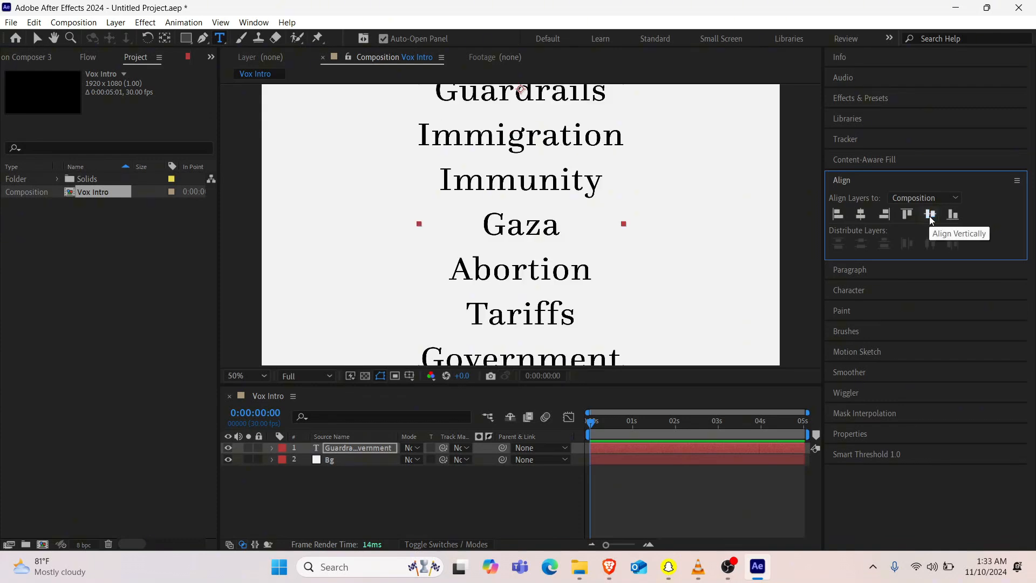
Step: Reduce the font size of all lines in the topic list to 100 px and finish editing the text
double_click(346, 447)
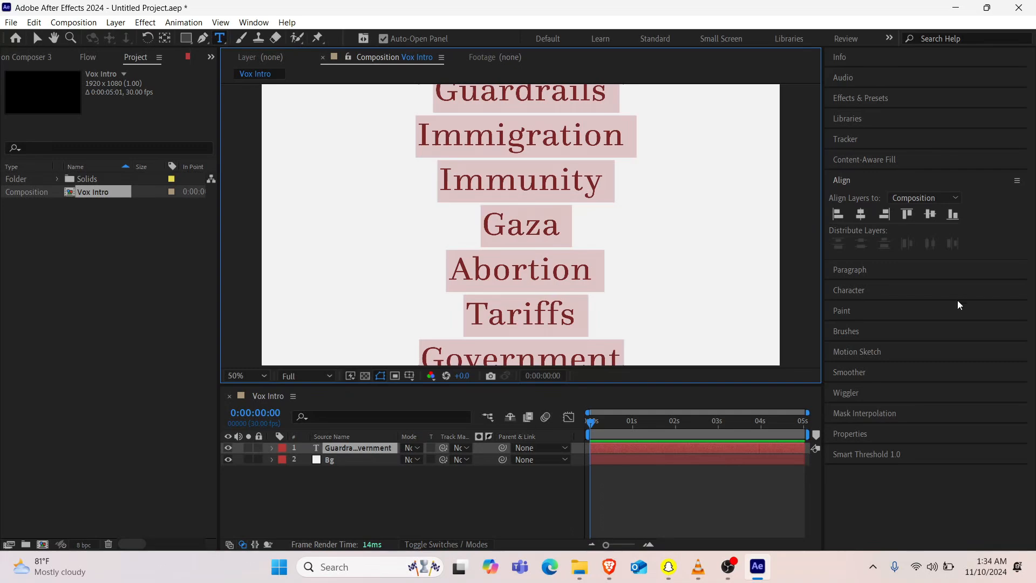
click(849, 290)
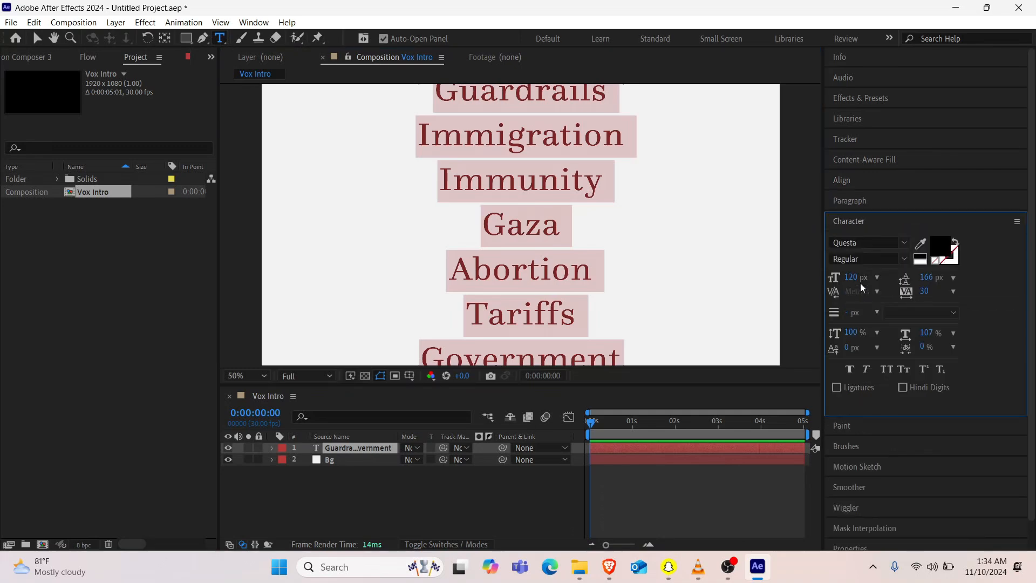
click(858, 276)
text(100)
key(Return)
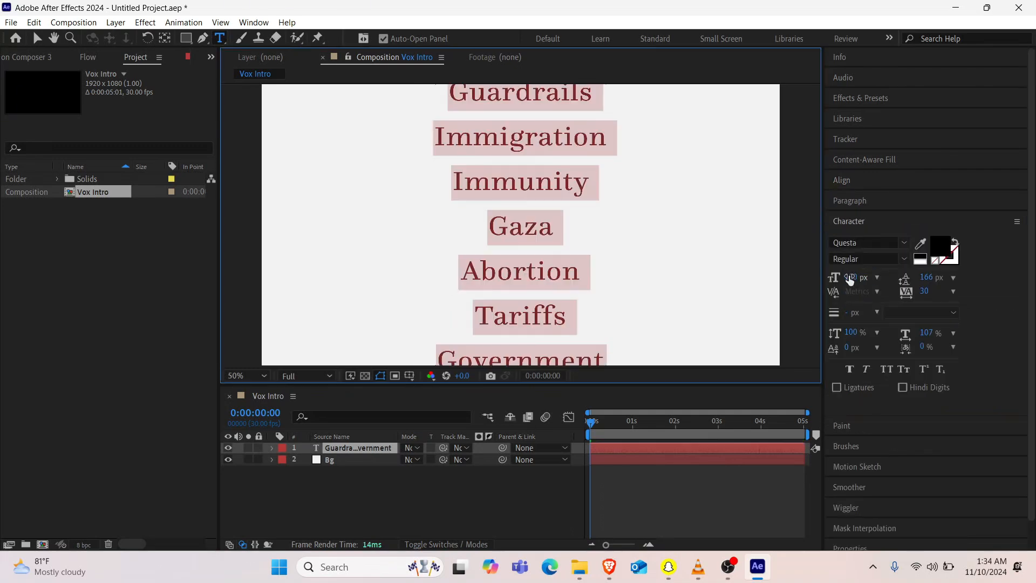
click(432, 482)
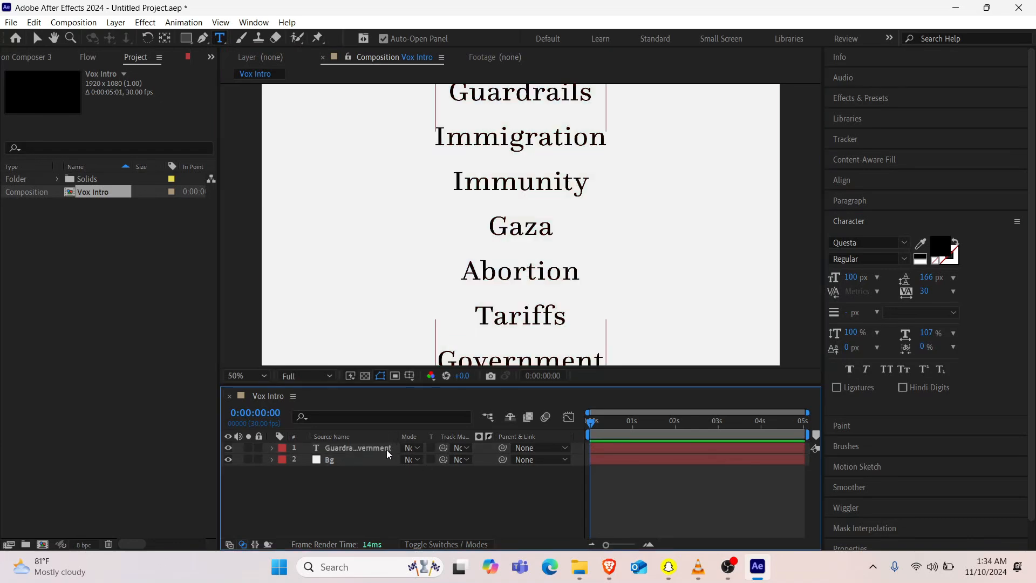
Step: Nudge the topic list layer upward until the whole Government line sits inside the frame
click(367, 449)
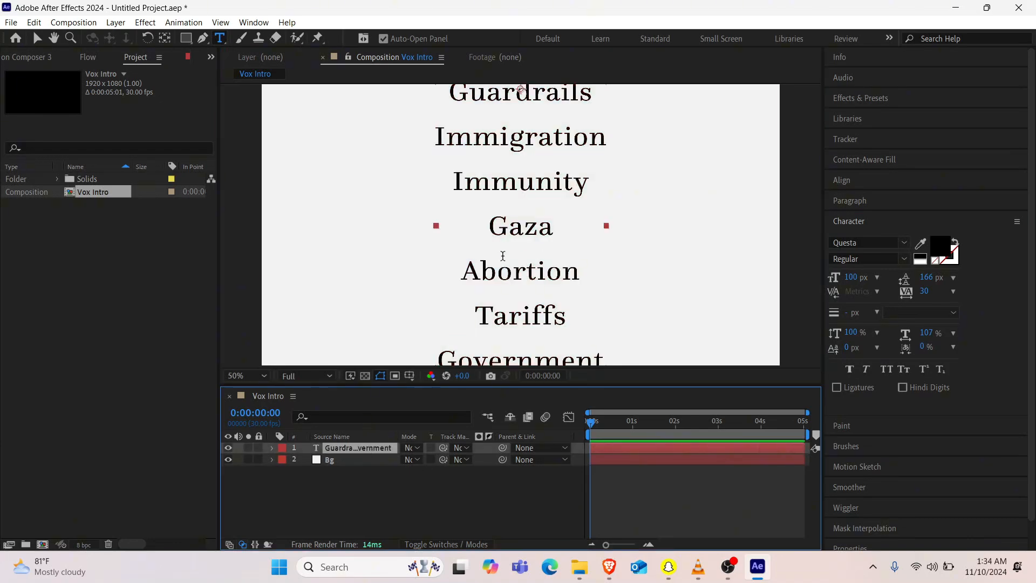
key(Up)
key(Up)
key(Up)
key(Up)
key(Up)
key(Up)
key(Up)
key(Up)
key(Up)
key(Up)
key(Up)
key(Up)
key(Up)
key(Up)
key(Up)
key(Up)
key(Up)
key(Up)
key(Up)
key(Up)
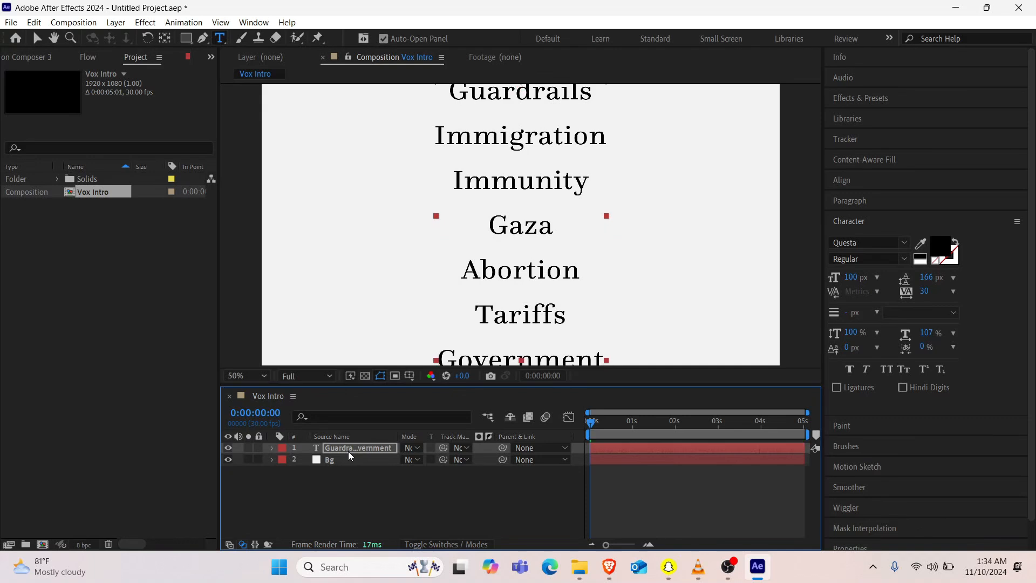
key(Up)
key(Up)
key(Up)
key(Up)
key(Up)
key(Up)
key(Up)
key(Up)
key(Up)
key(Up)
key(Up)
key(Up)
key(Up)
key(Up)
key(Up)
key(Up)
key(Up)
key(Up)
key(Up)
key(Up)
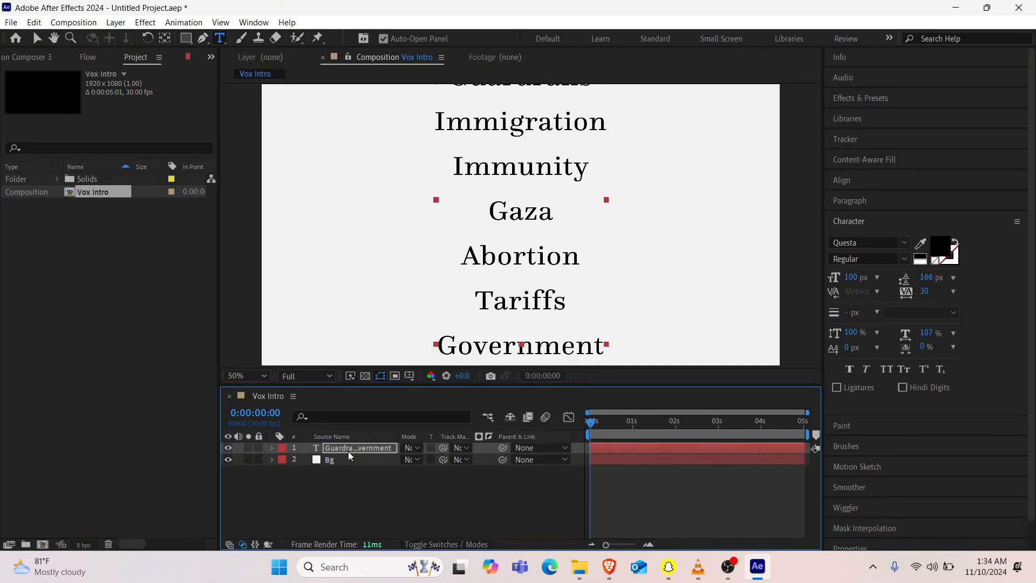
key(Up)
key(Up)
key(Up)
key(Up)
key(Up)
key(Up)
key(Up)
key(Up)
key(Up)
key(Up)
key(Up)
key(Up)
key(Up)
key(Up)
key(Up)
key(Up)
key(Up)
key(Up)
key(Up)
key(Up)
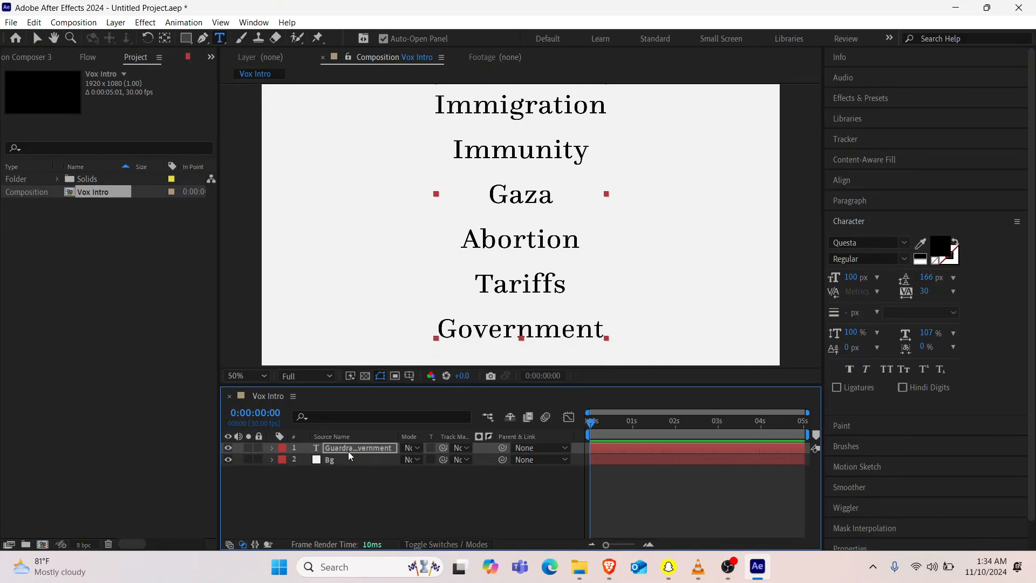
key(Up)
key(Up)
key(Up)
key(Up)
key(Up)
key(Up)
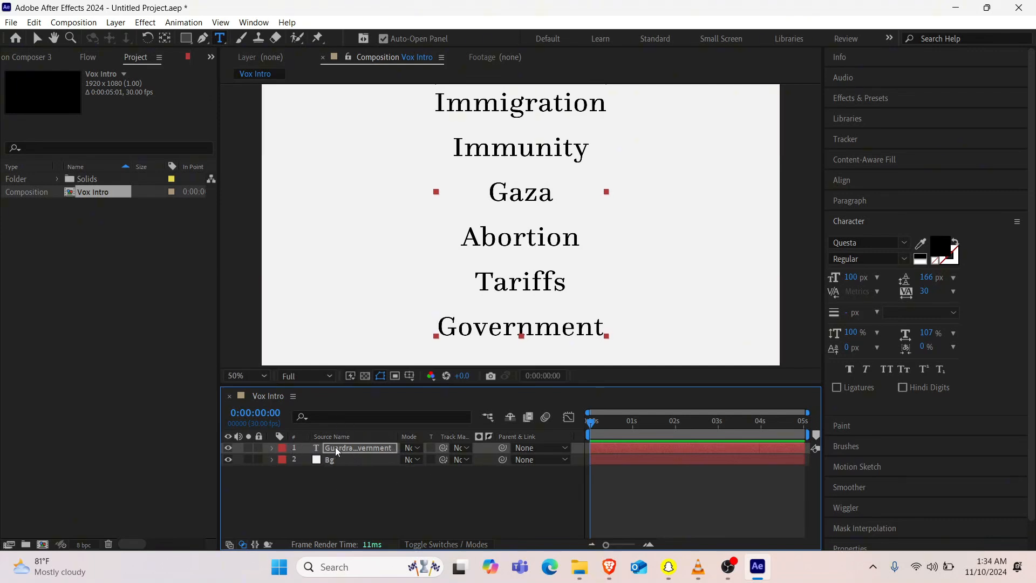
Step: Tighten the line spacing of the whole topic list to 137 px and finish editing the text
click(368, 447)
double_click(355, 445)
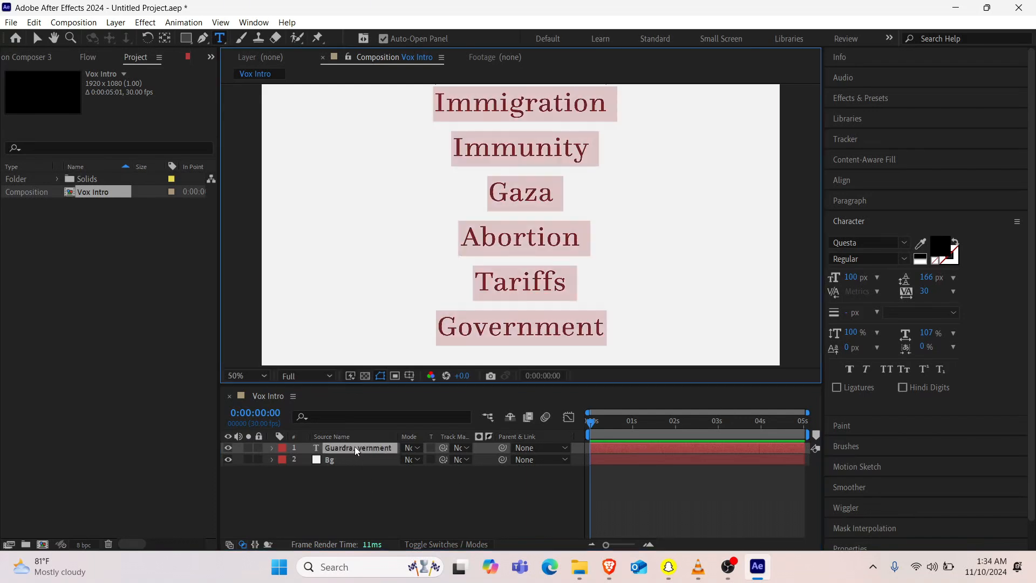
click(925, 277)
drag(926, 277, 908, 277)
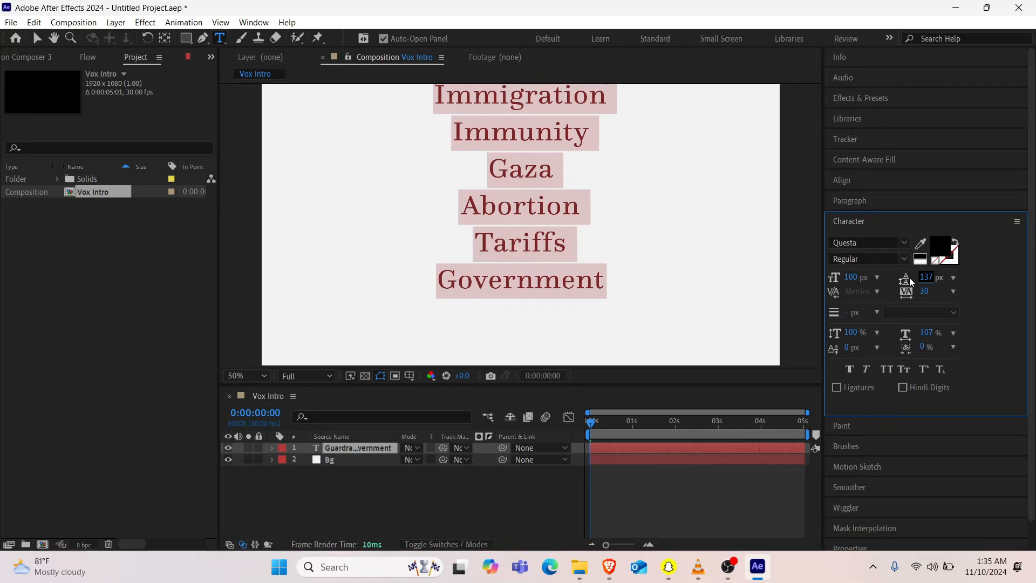
click(472, 520)
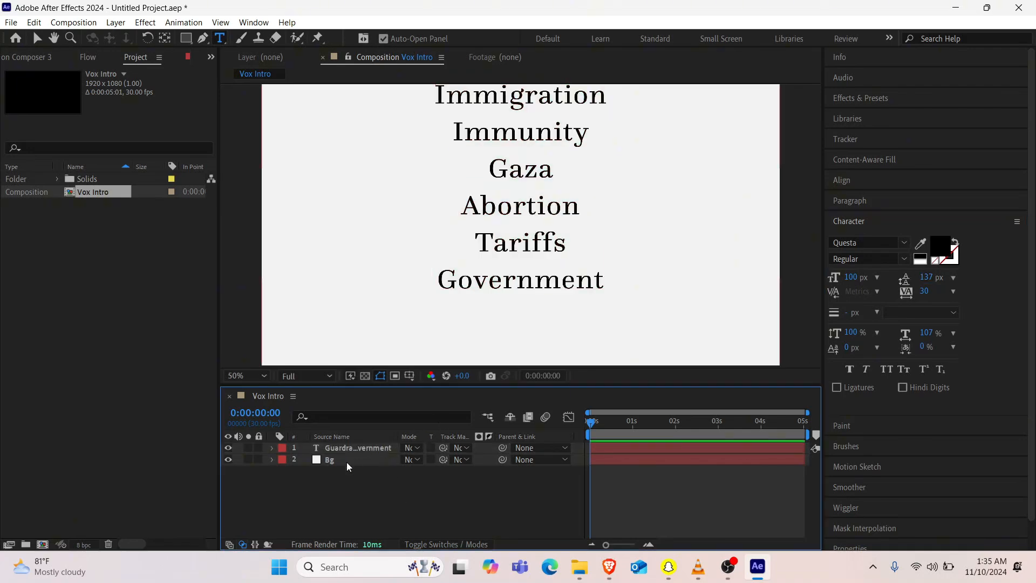
Step: Move the topic list layer up to a Y position of -345
click(365, 448)
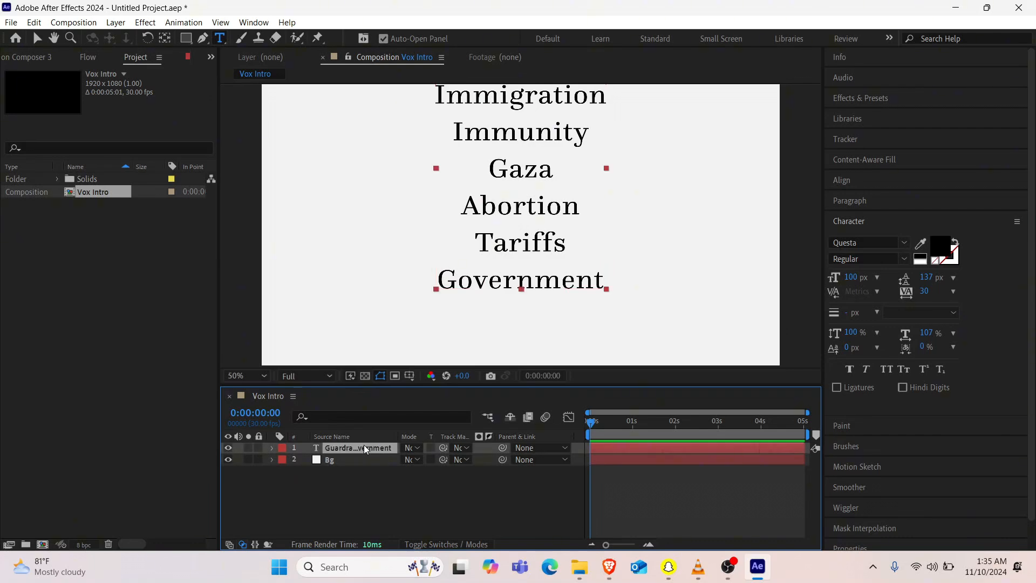
key(p)
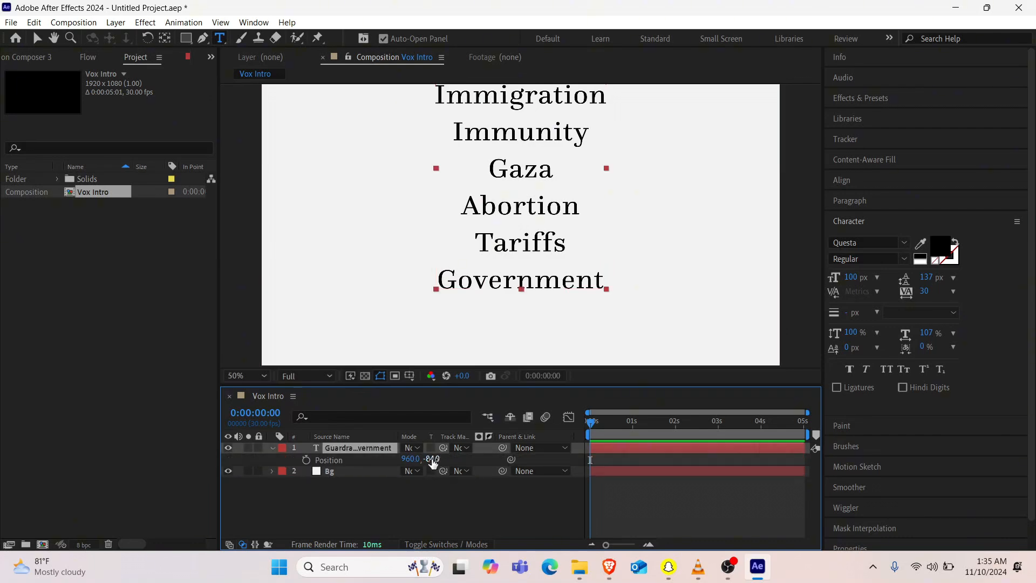
drag(429, 460, 255, 453)
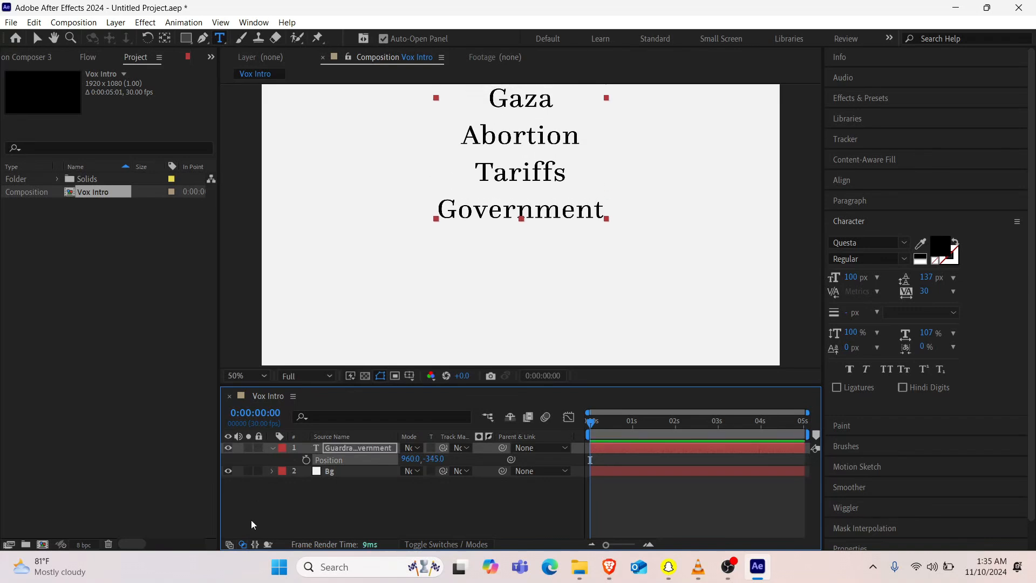
click(315, 507)
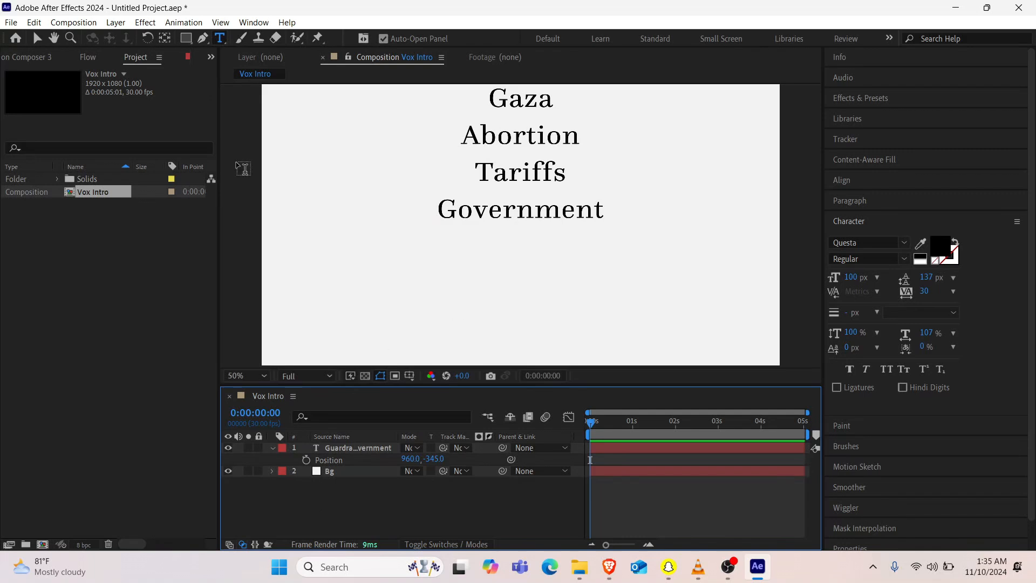
Step: Draw a rectangle of about 638 by 140 px with a 12 px black stroke around Government and center its anchor point
click(186, 39)
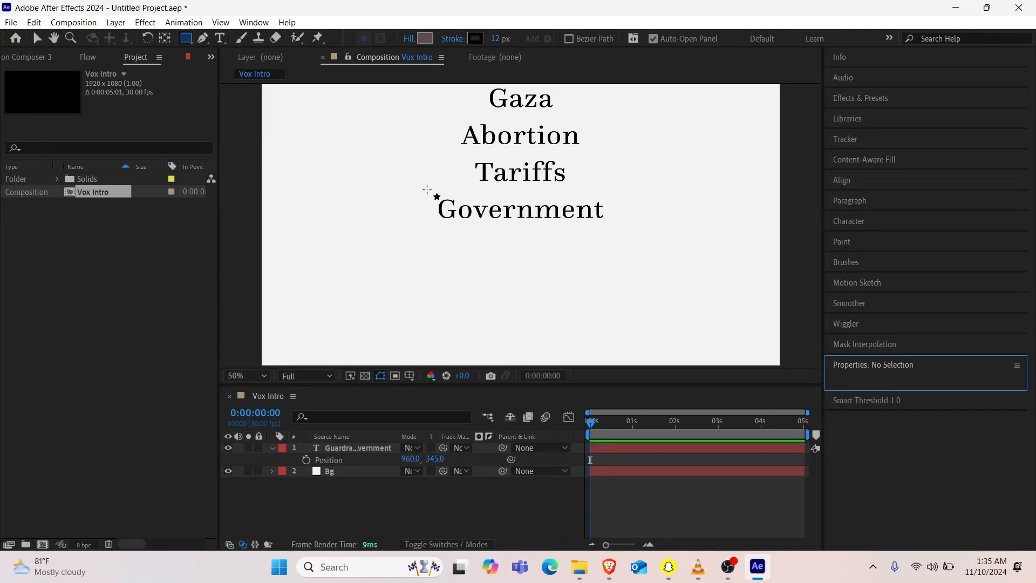
mouse_move(426, 190)
mouse_down()
mouse_move(520, 222)
mouse_move(609, 232)
mouse_move(599, 228)
mouse_up()
key(Right)
key(Right)
key(Right)
key(Right)
key(Right)
key(Right)
key(Right)
key(Right)
key(Right)
key(Right)
key(Right)
key(Right)
key(Right)
key(Right)
key(Right)
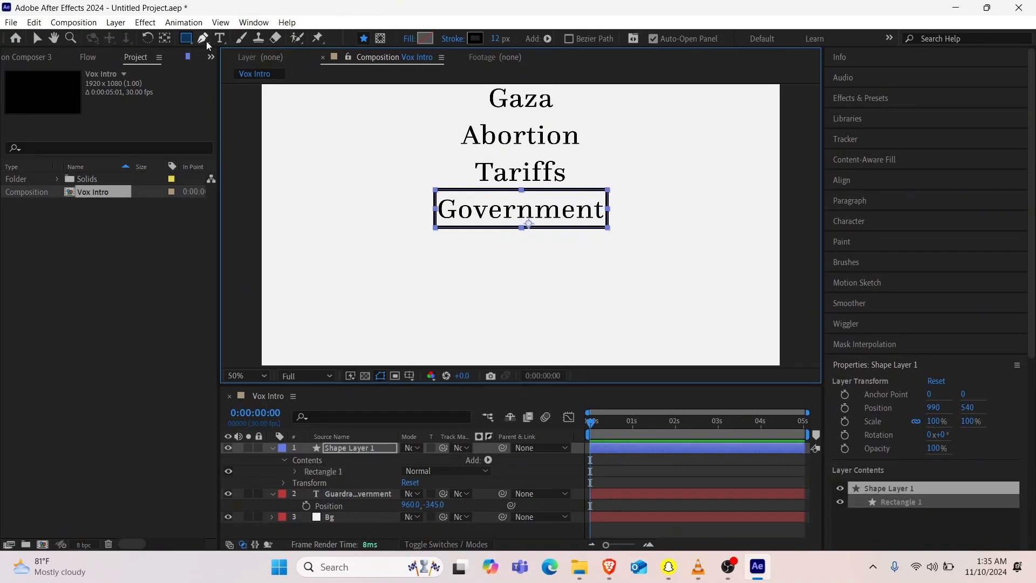
click(165, 38)
key(ctrl+alt+Home)
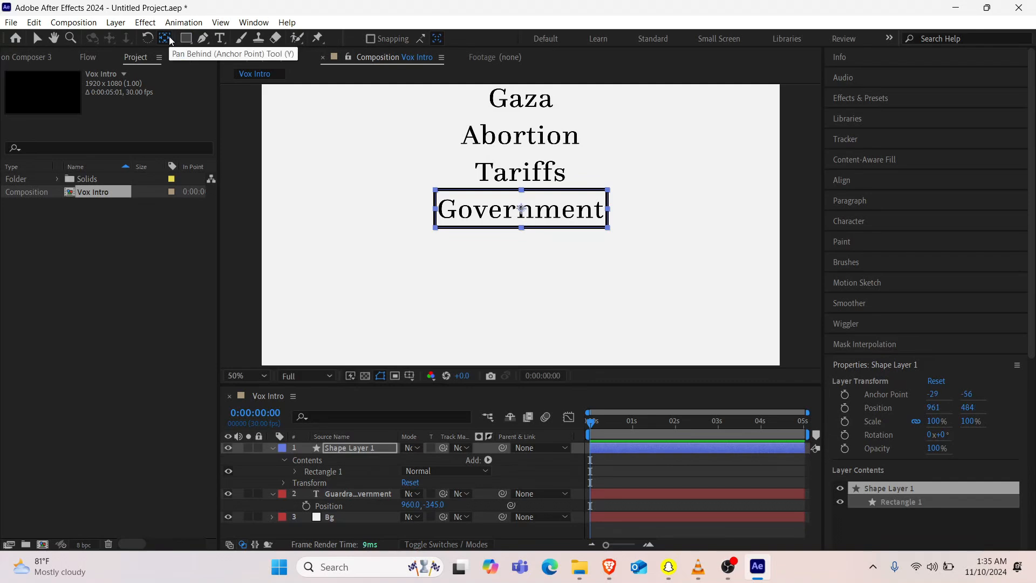
Step: Keyframe the rectangle's Size at 0:00 with proportions unlinked, and widen it to 810 px at frame 12
click(350, 415)
text(size)
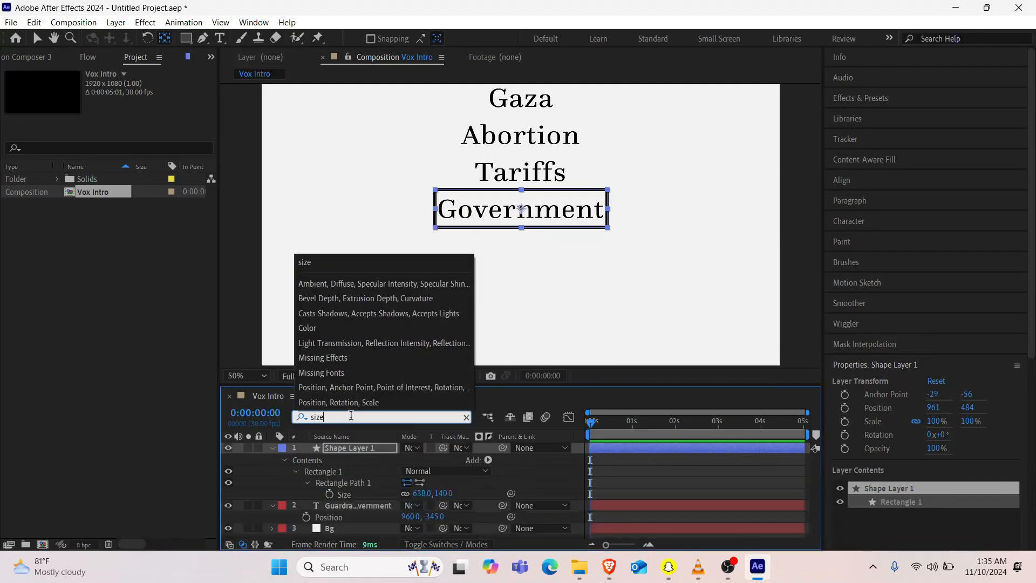
click(402, 495)
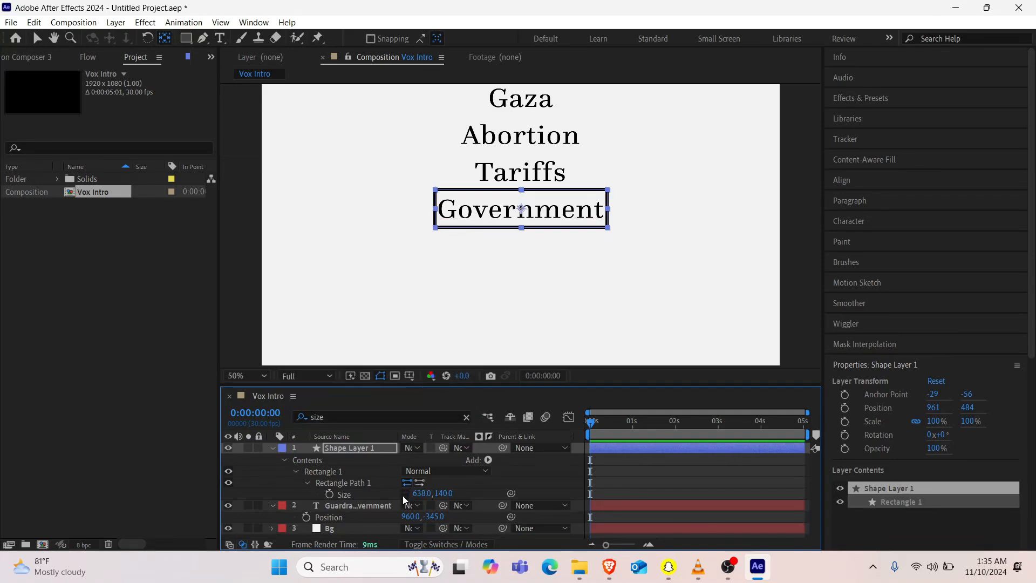
click(330, 495)
click(607, 425)
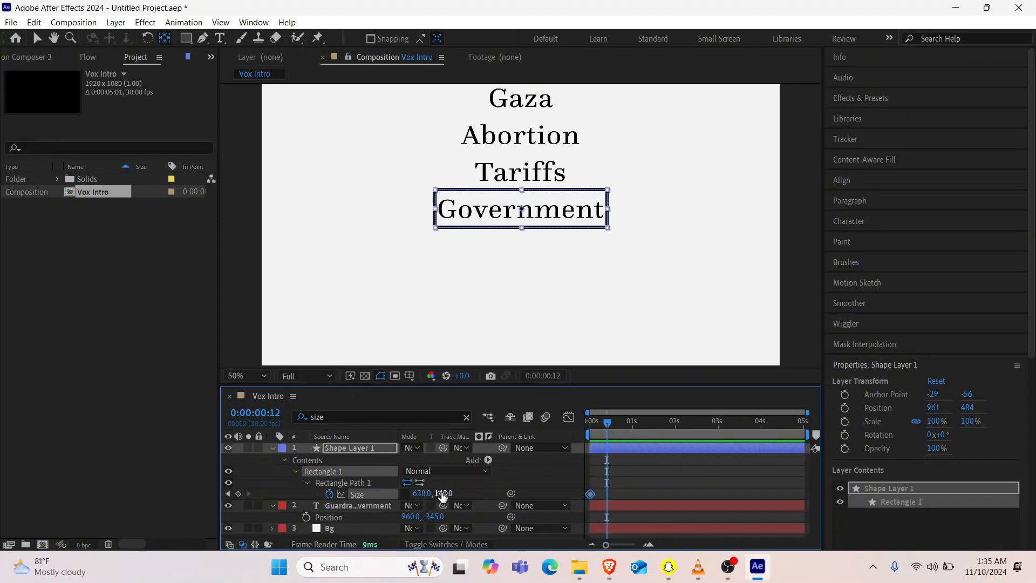
drag(423, 494, 526, 484)
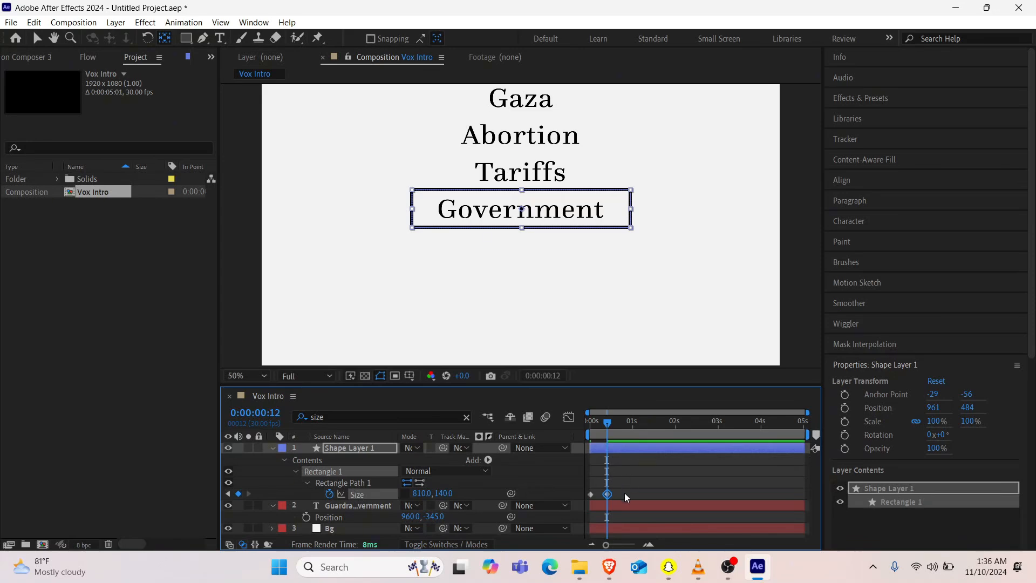
Step: Apply the Flow easing curve 0.86, 0.23, 0.12, 0.72 to both rectangle Size keyframes and collapse the shape layer
drag(624, 493, 573, 498)
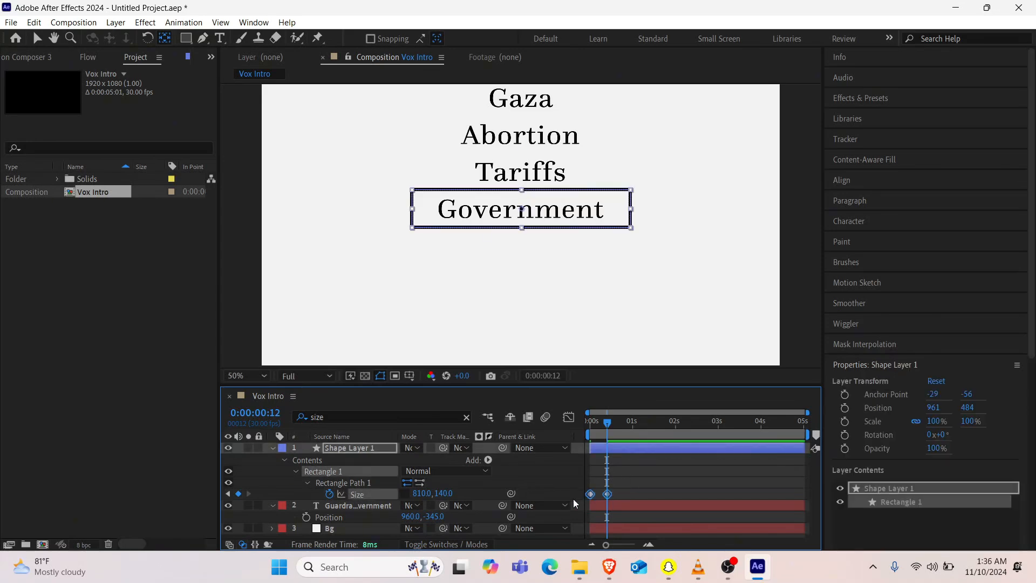
click(211, 57)
click(99, 57)
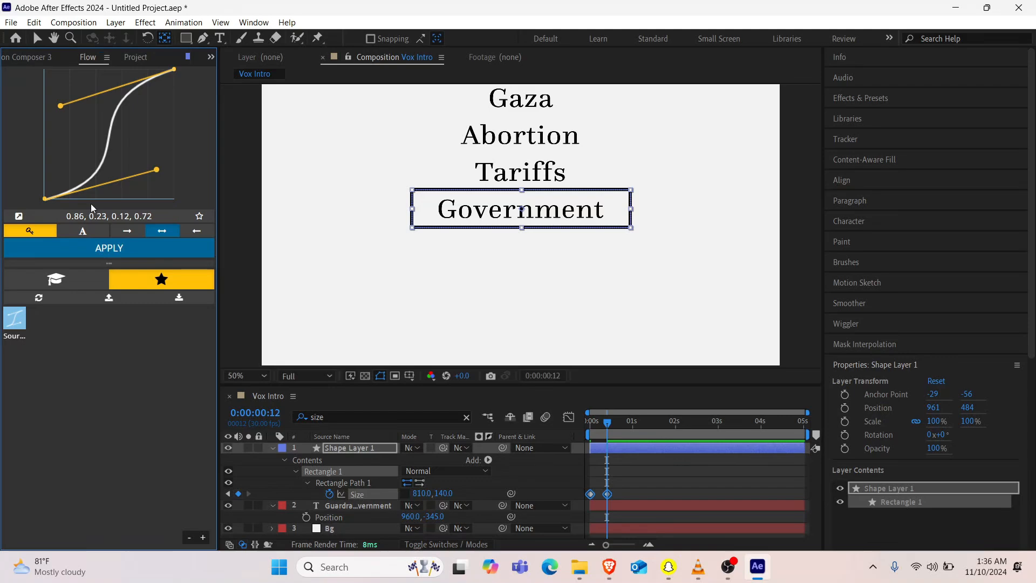
click(89, 248)
click(272, 450)
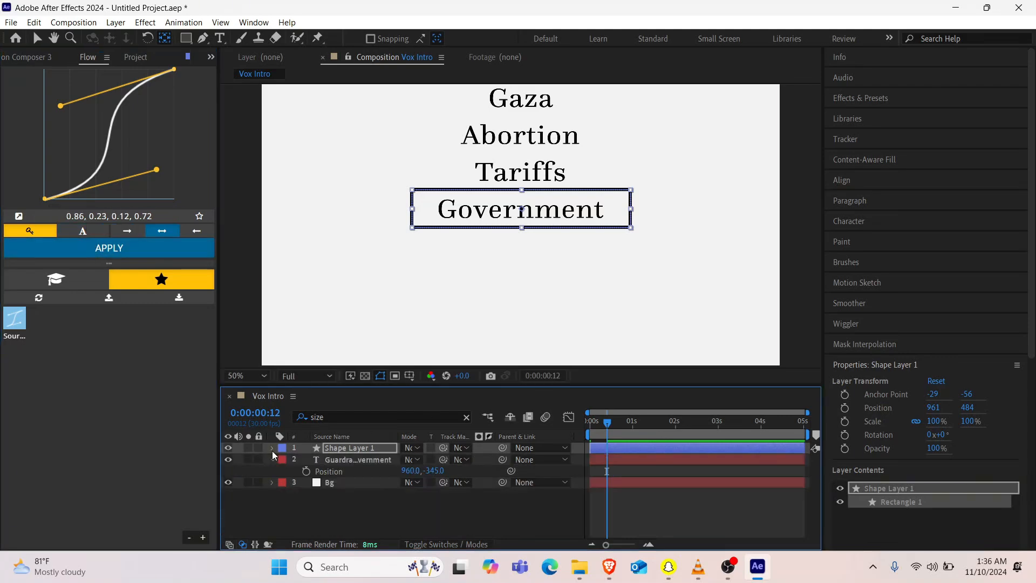
click(332, 503)
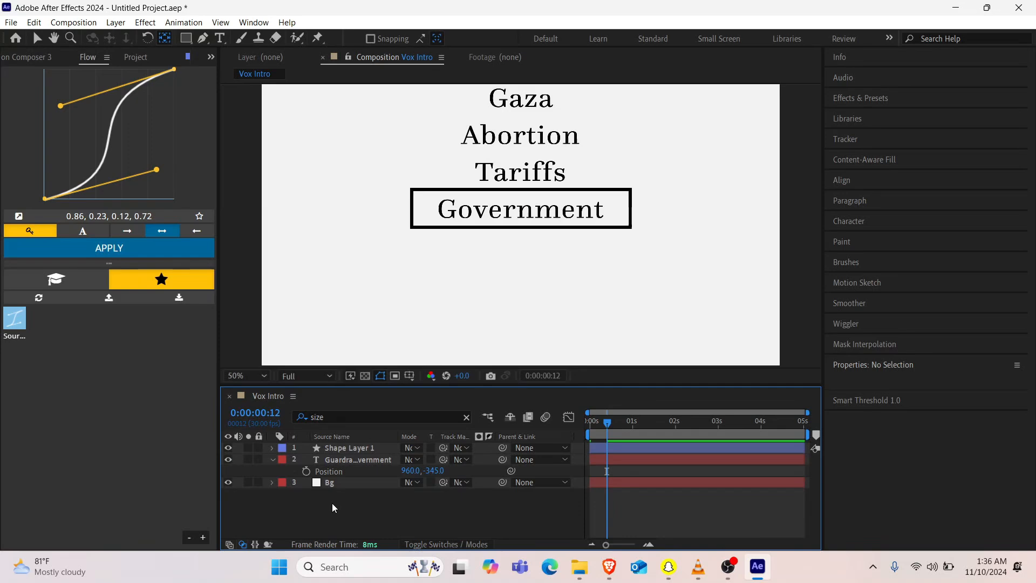
Step: Collapse the topic list text layer's properties and duplicate the layer
click(272, 460)
click(344, 460)
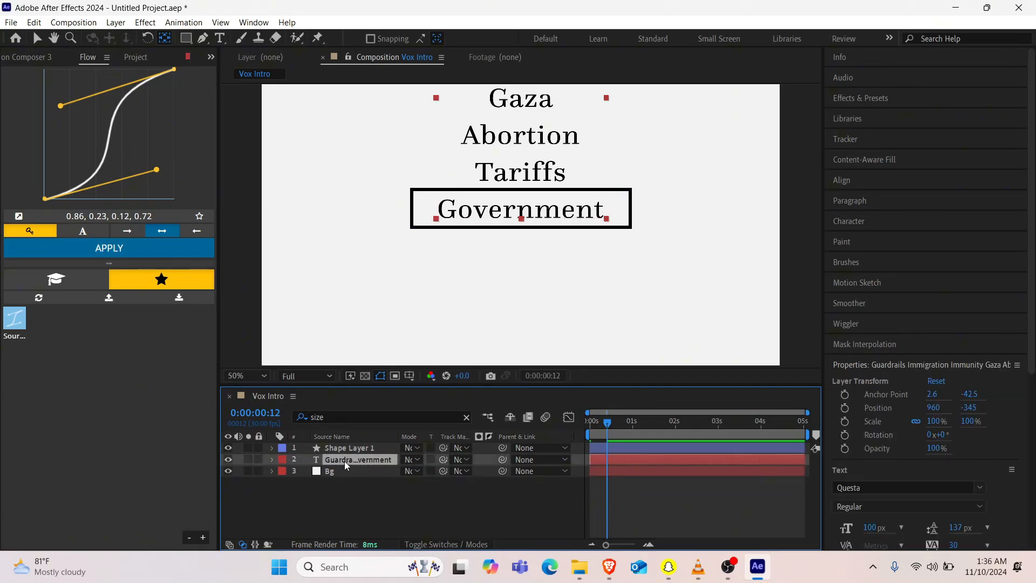
key(ctrl+d)
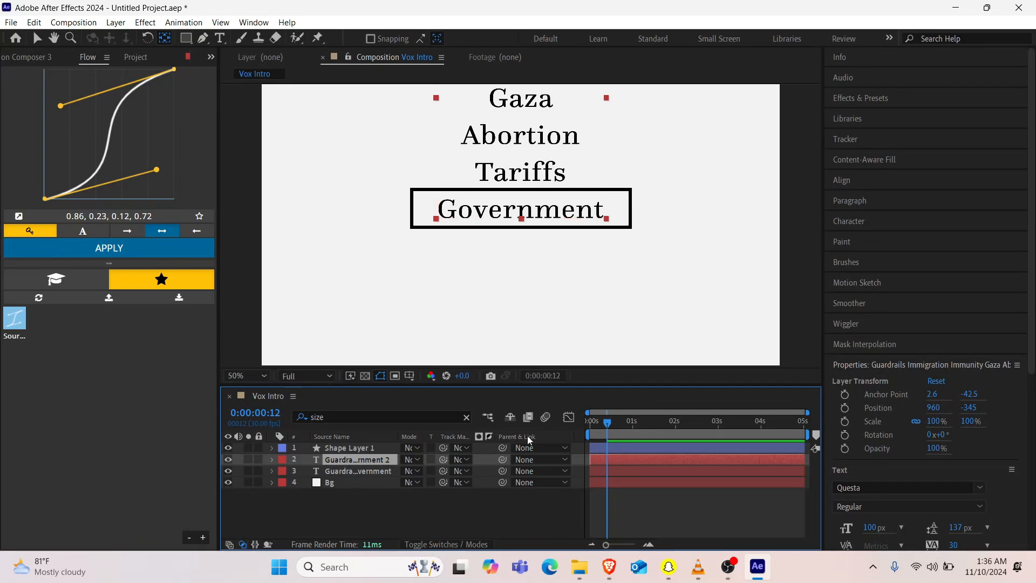
Step: Add Position keyframes to both topic list text layers at the start of the composition
drag(599, 429, 583, 432)
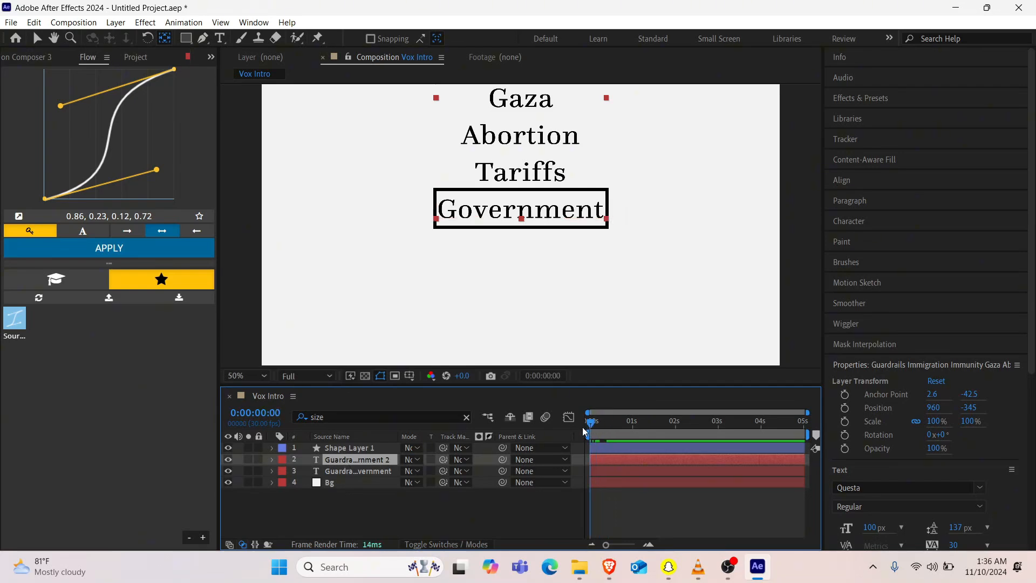
shift+click(345, 469)
key(p)
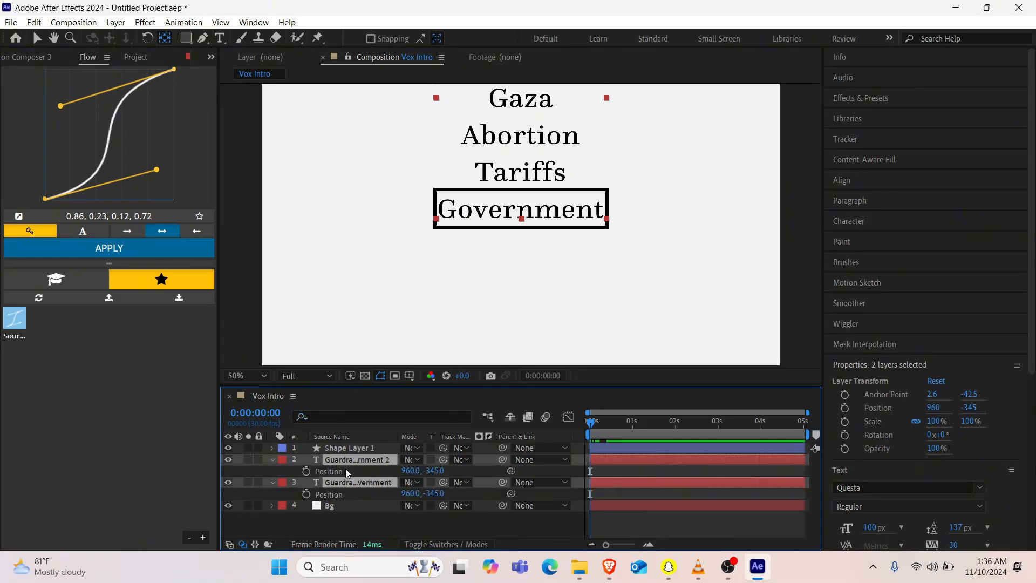
click(309, 471)
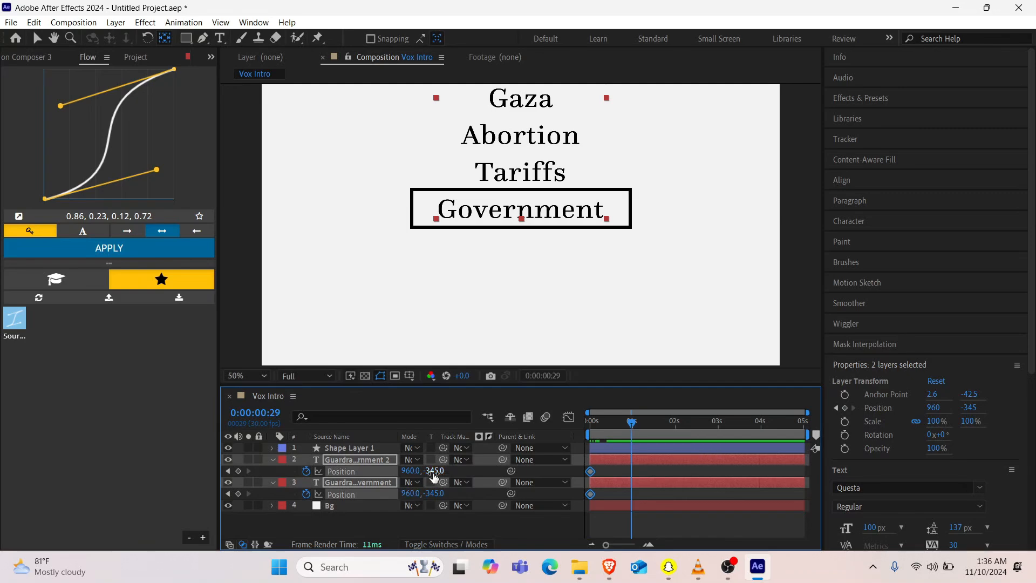
Step: Set both topic list layers' Y position to 475 at 0:00:00:29, and apply the Flow curve 0.86, 0.23, 0.12, 0.72 to their Position keyframes
drag(434, 470, 567, 504)
click(653, 475)
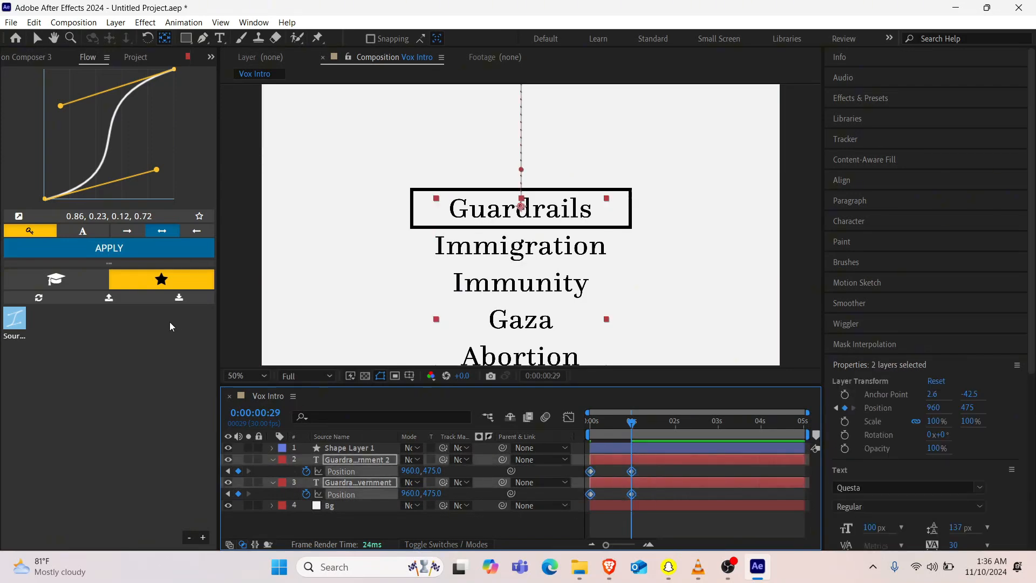
click(138, 255)
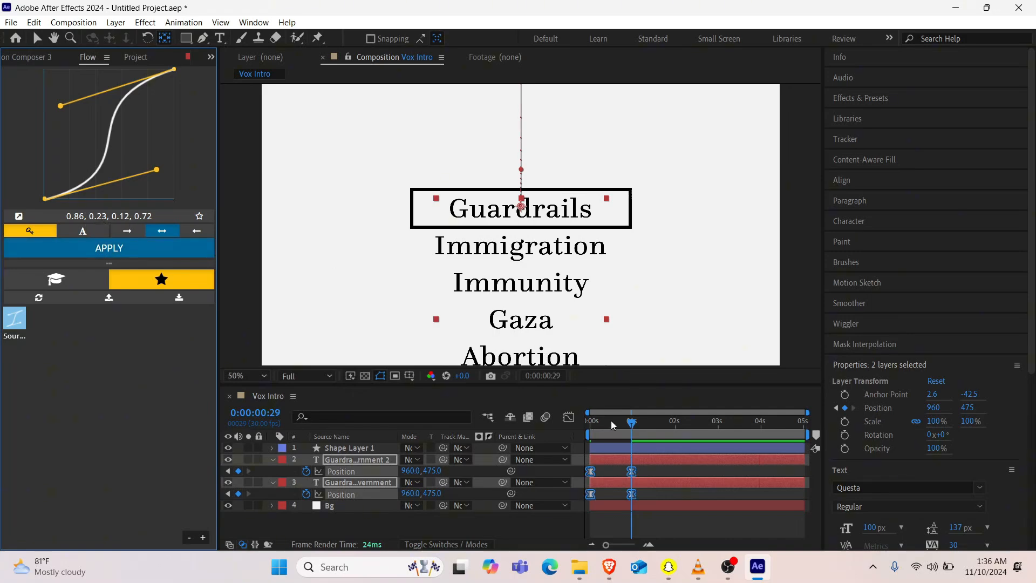
drag(610, 420, 545, 427)
key(space)
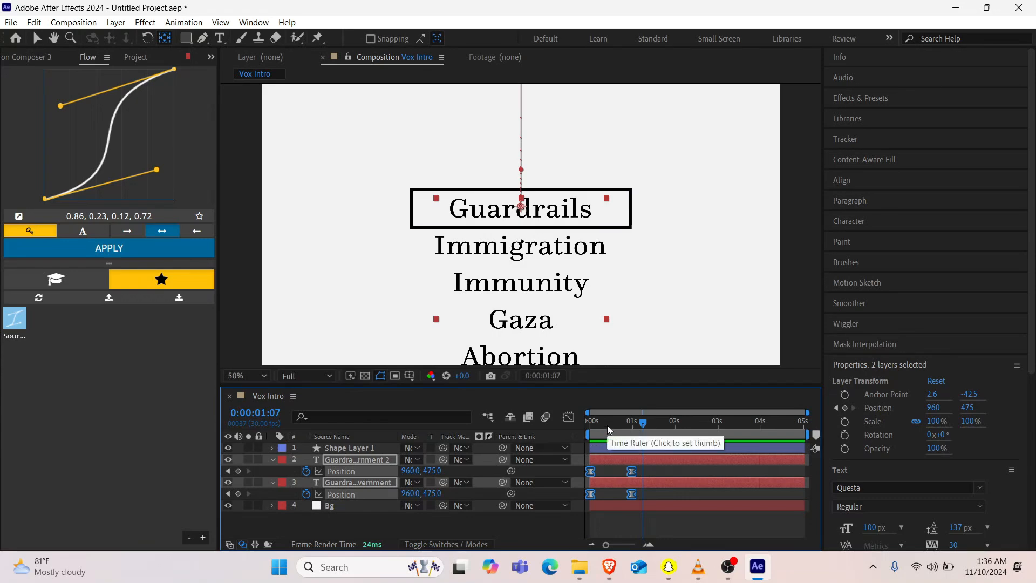
Step: Collapse the properties of both topic list text layers and clear the layer selection
click(355, 529)
click(272, 482)
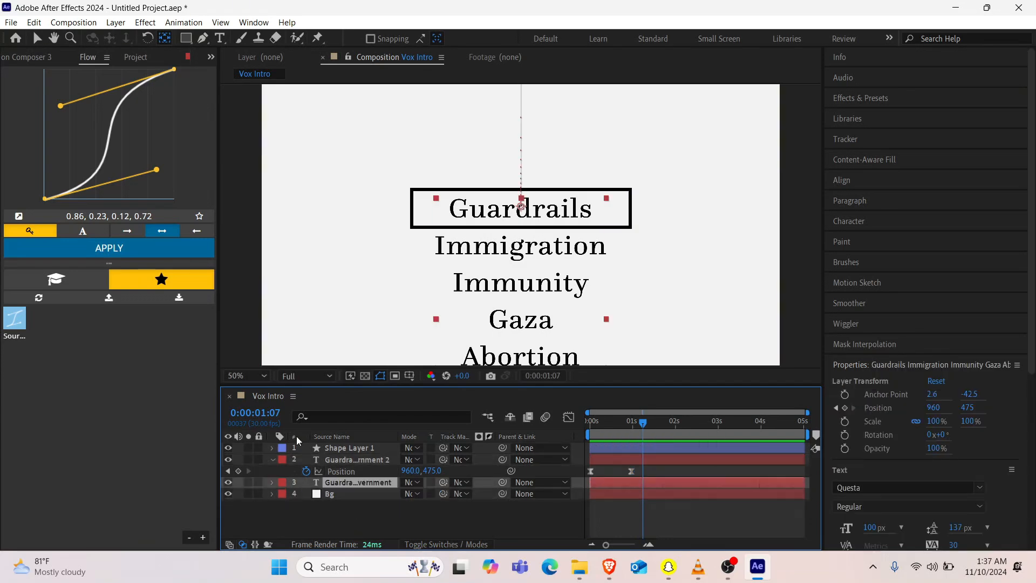
click(271, 460)
click(313, 529)
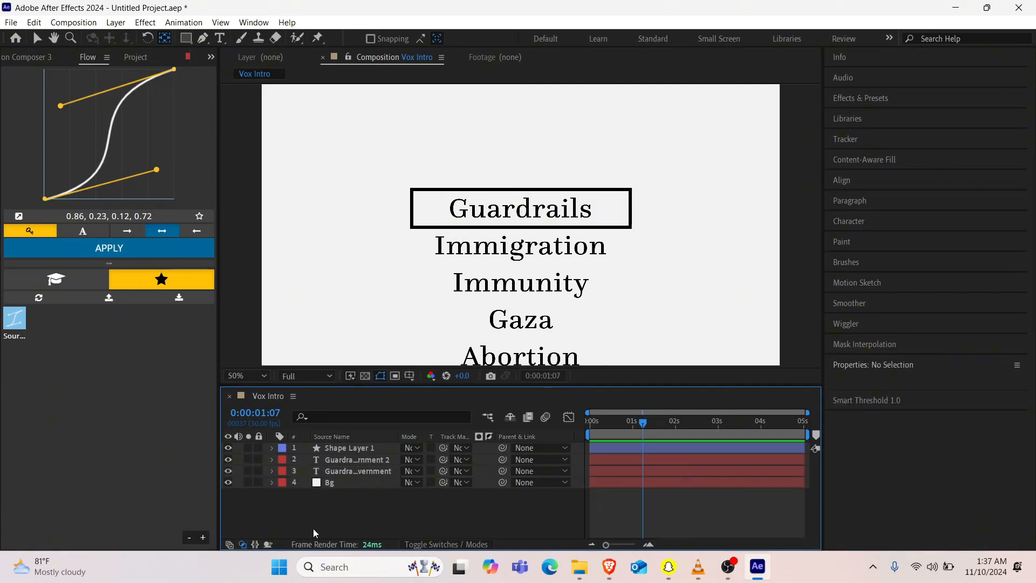
Step: Set up the Rectangle tool with a pure red FF0000 fill and no stroke
click(187, 39)
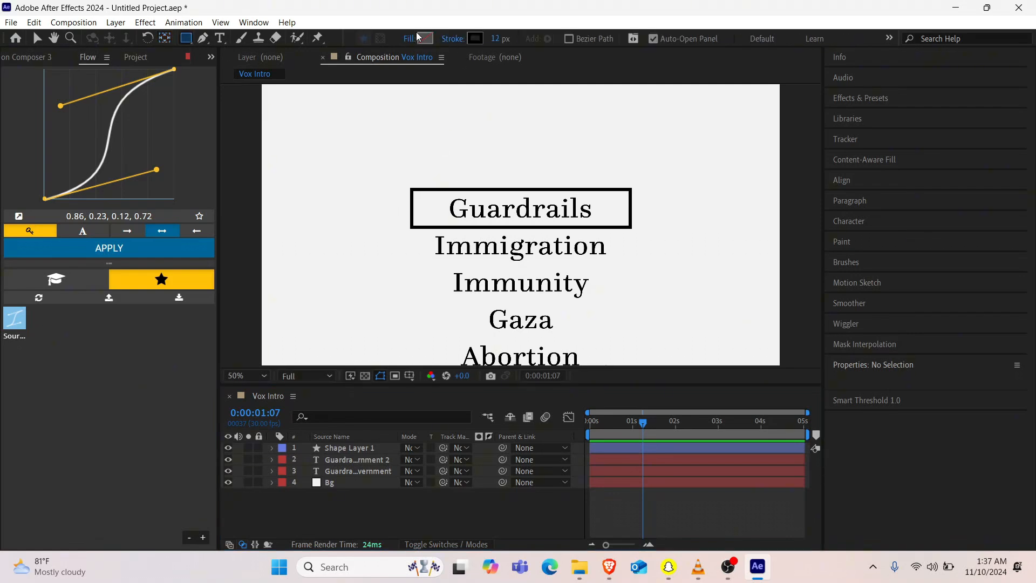
click(424, 38)
drag(499, 416, 572, 311)
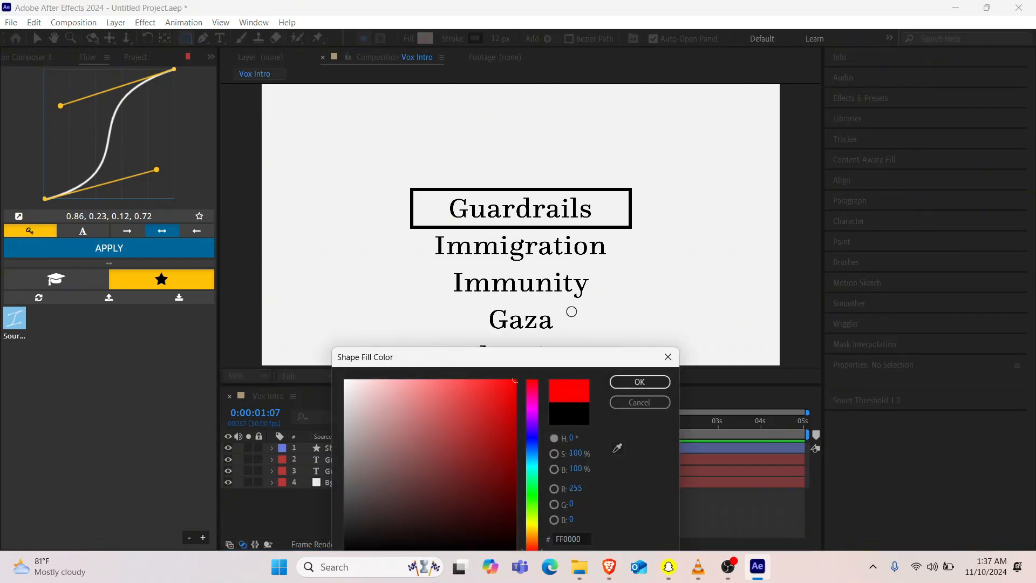
click(639, 382)
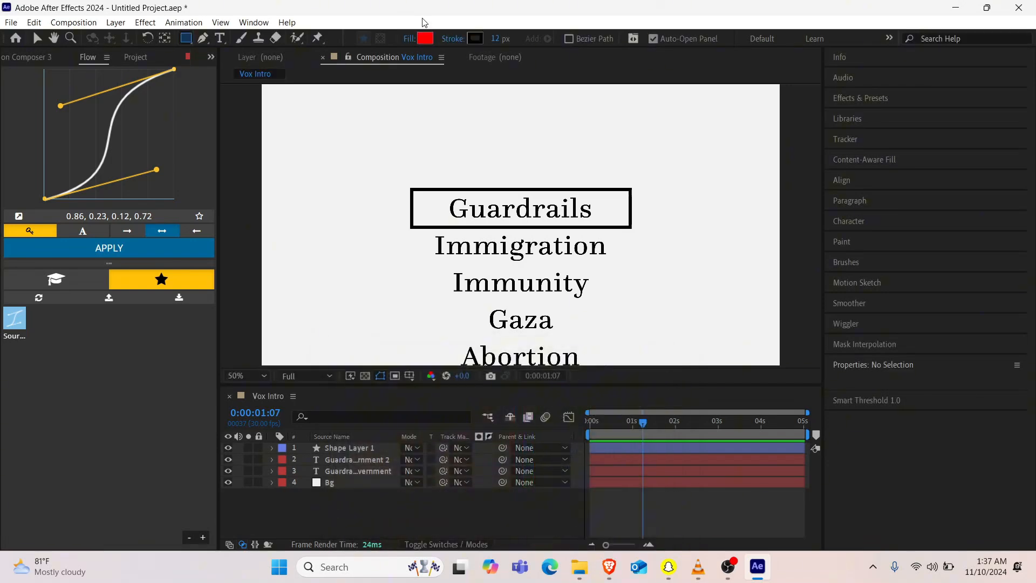
click(453, 39)
click(449, 245)
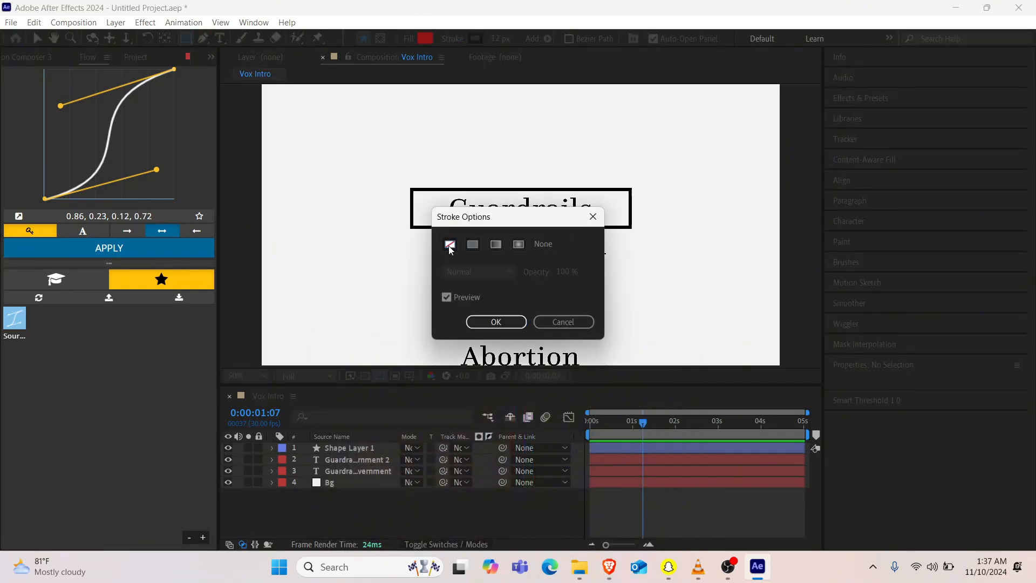
click(496, 322)
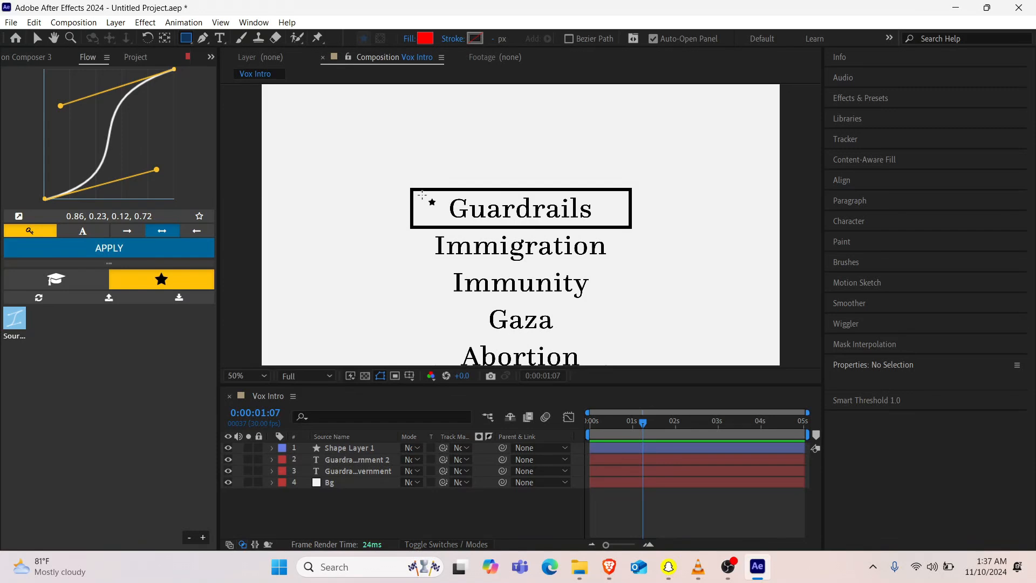
Step: Draw a red rectangle over the framed word Guardrails, nudge it up to fit inside the outline, and center its anchor point
drag(422, 195, 615, 229)
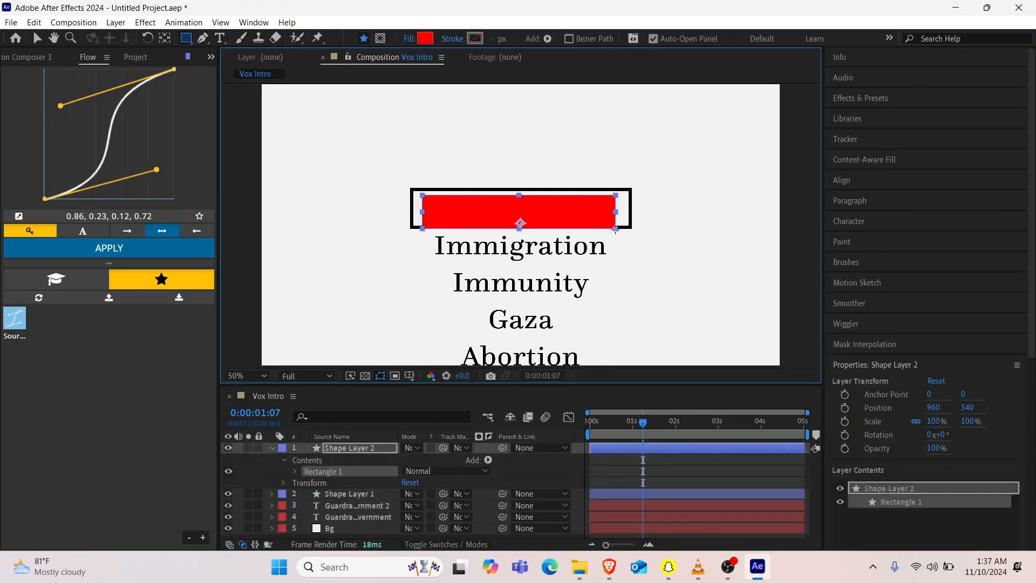
key(Up)
key(Up)
key(Up)
key(Up)
key(Up)
key(Up)
key(Up)
key(Up)
key(Up)
key(Up)
key(Up)
key(Up)
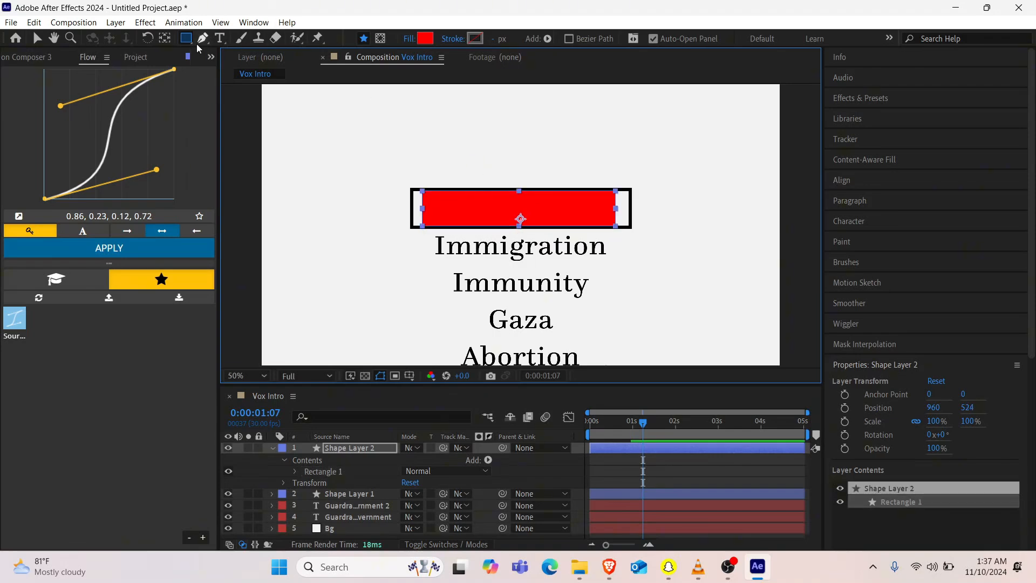
ctrl+double_click(165, 38)
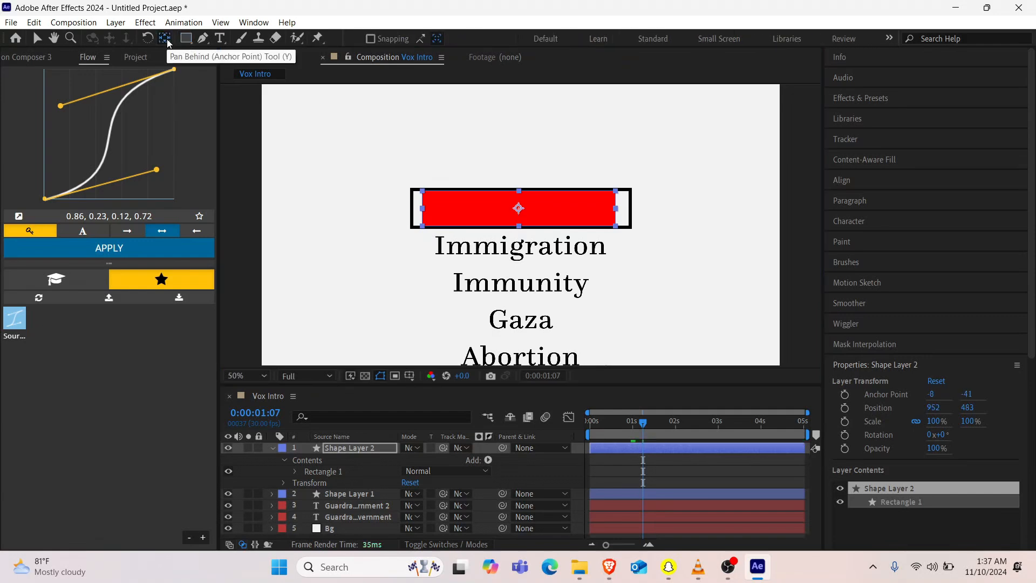
Step: Collapse the red rectangle's layer and assign it as the track matte of the upper topic list text layer
click(272, 448)
click(354, 471)
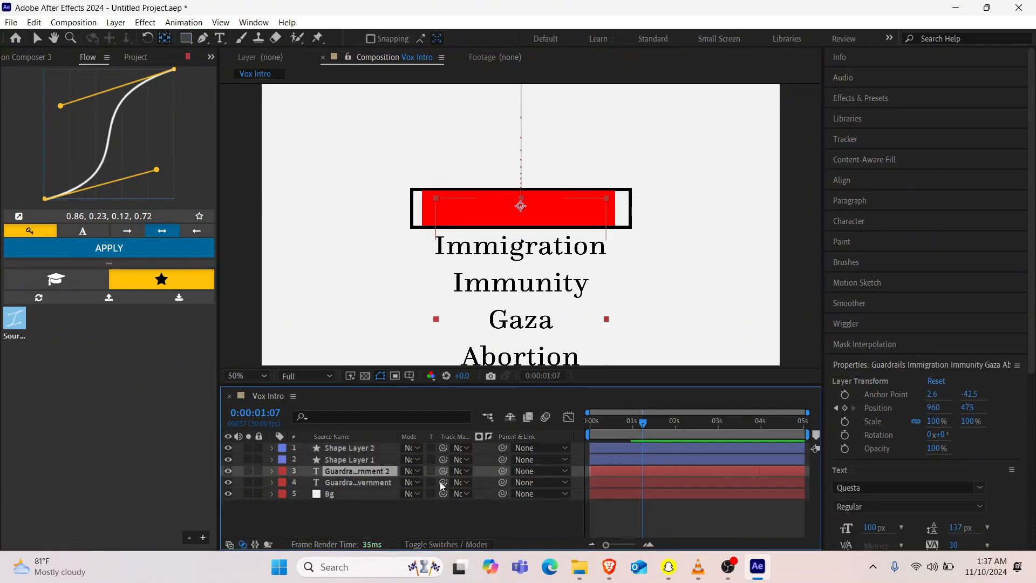
drag(443, 470, 361, 456)
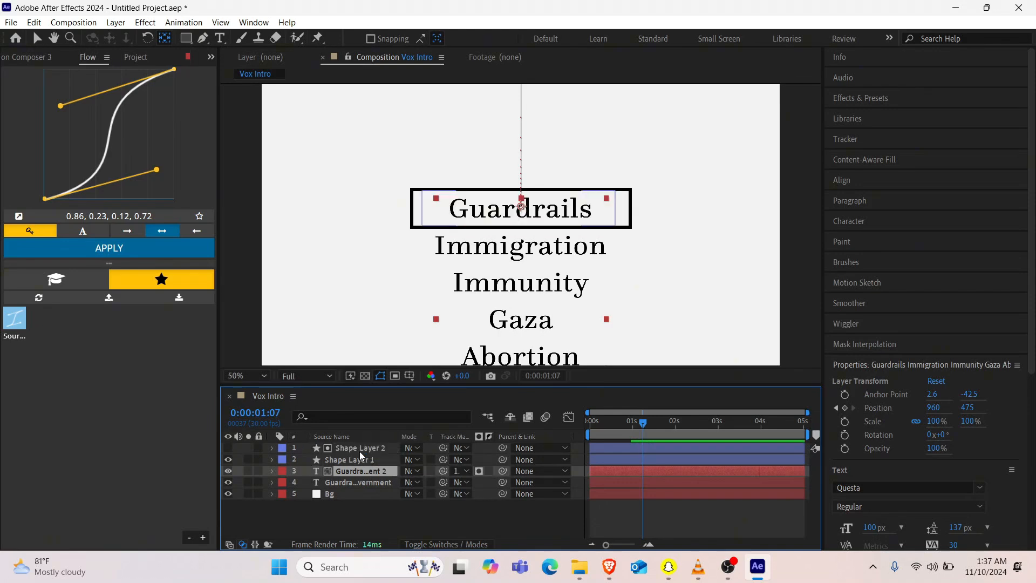
Step: Rename the red rectangle's layer to Mask and the black outline's layer to Stroke
click(355, 451)
key(Return)
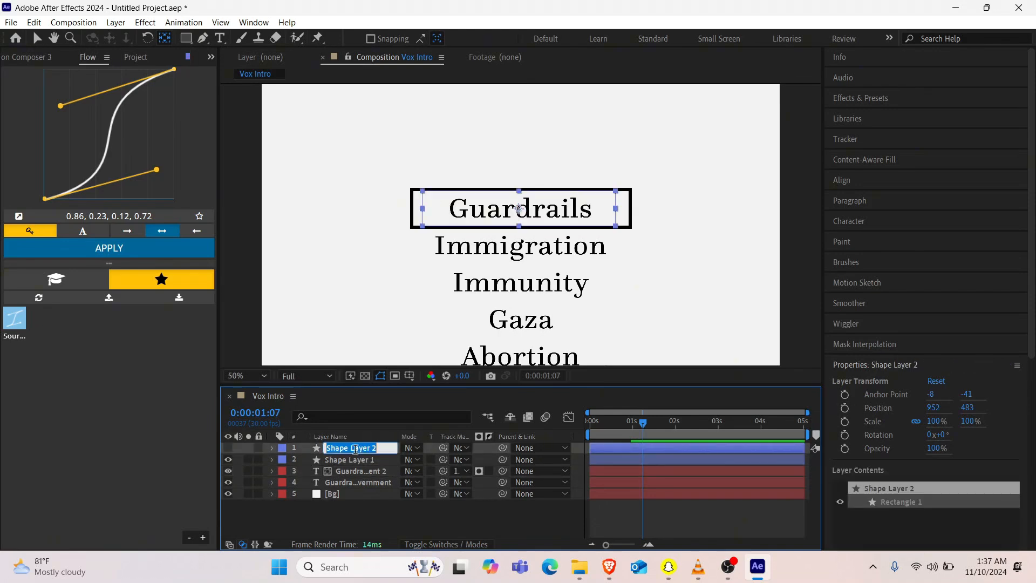
text(Mask)
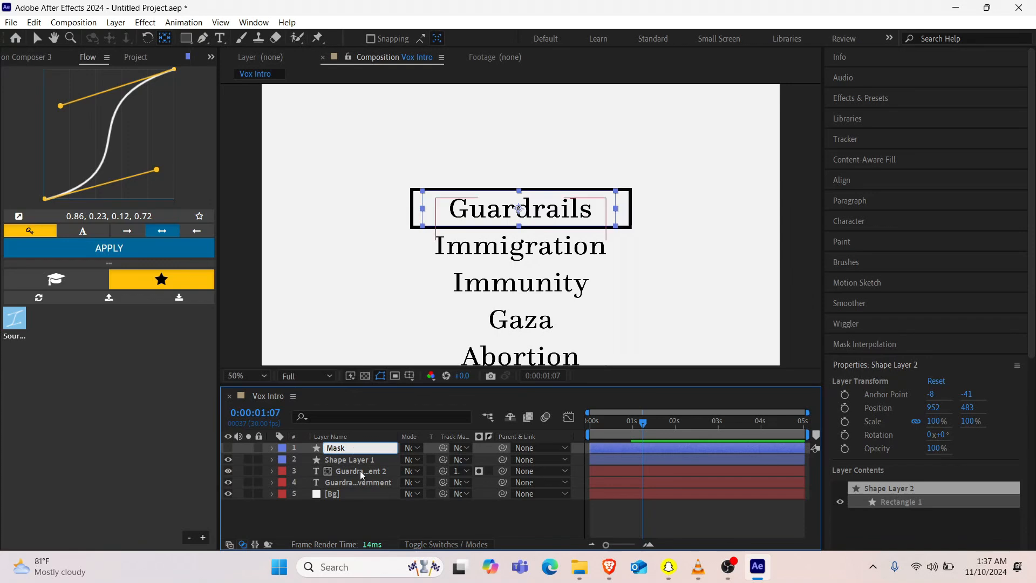
click(357, 459)
key(Return)
text(Stroke)
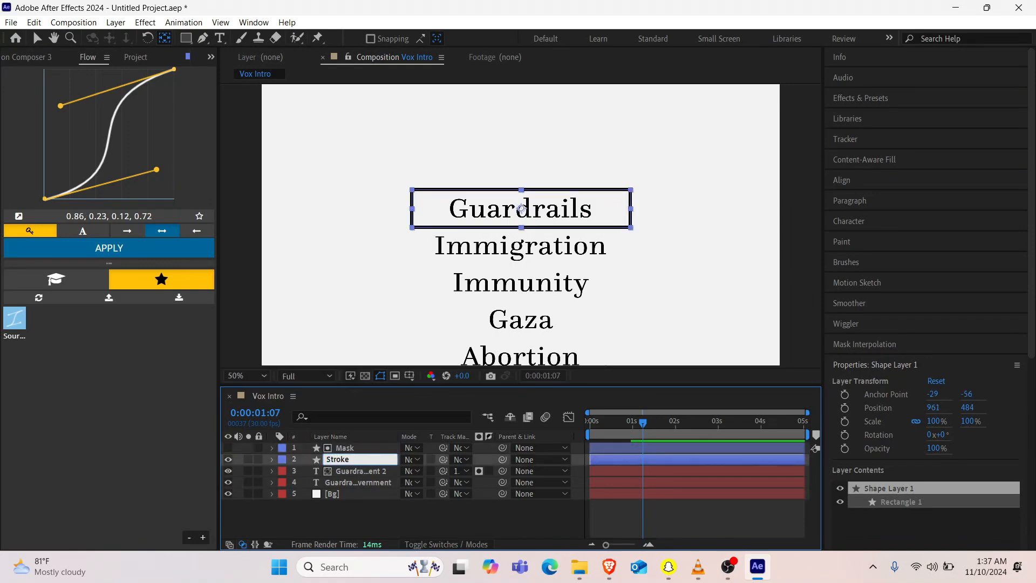
key(Return)
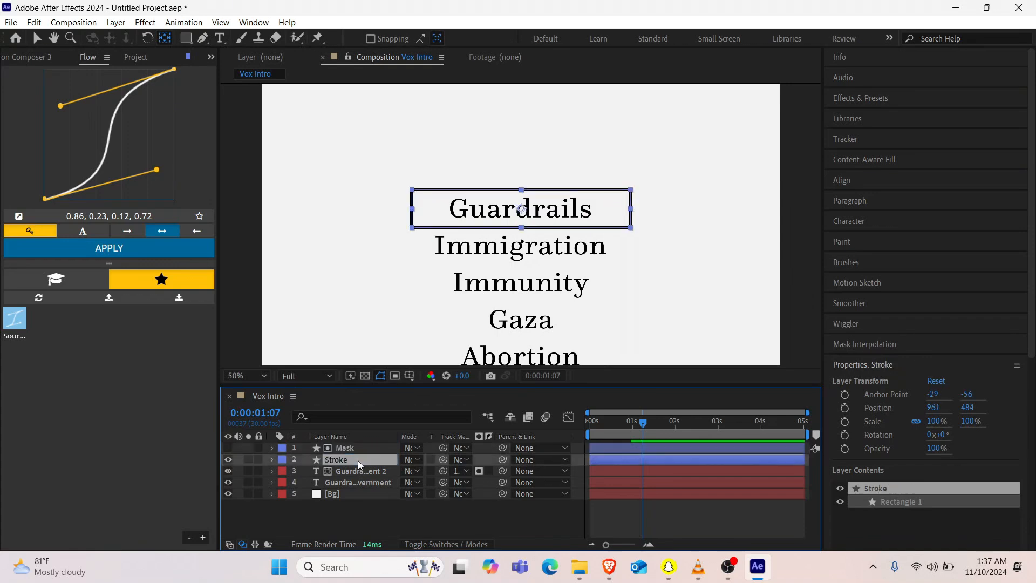
click(416, 524)
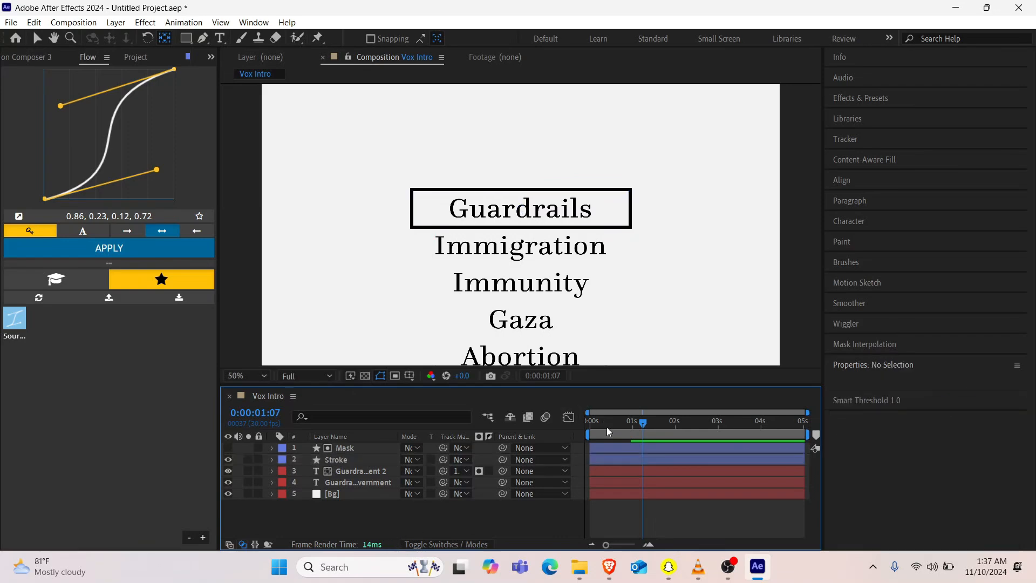
Step: Set the lower, unmatted topic list text layer's opacity to 30% and preview the animation
click(339, 481)
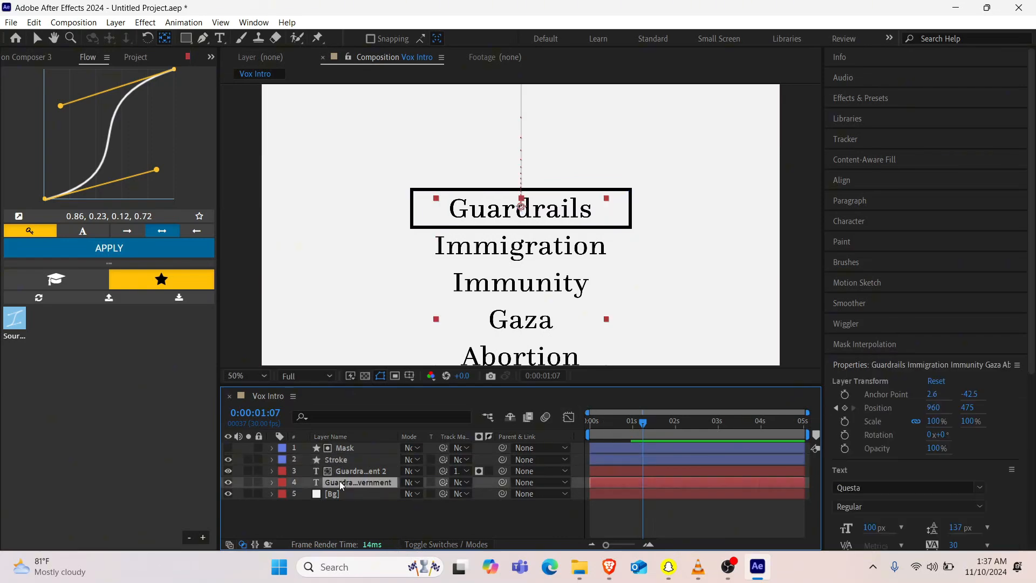
key(t)
drag(402, 496, 354, 495)
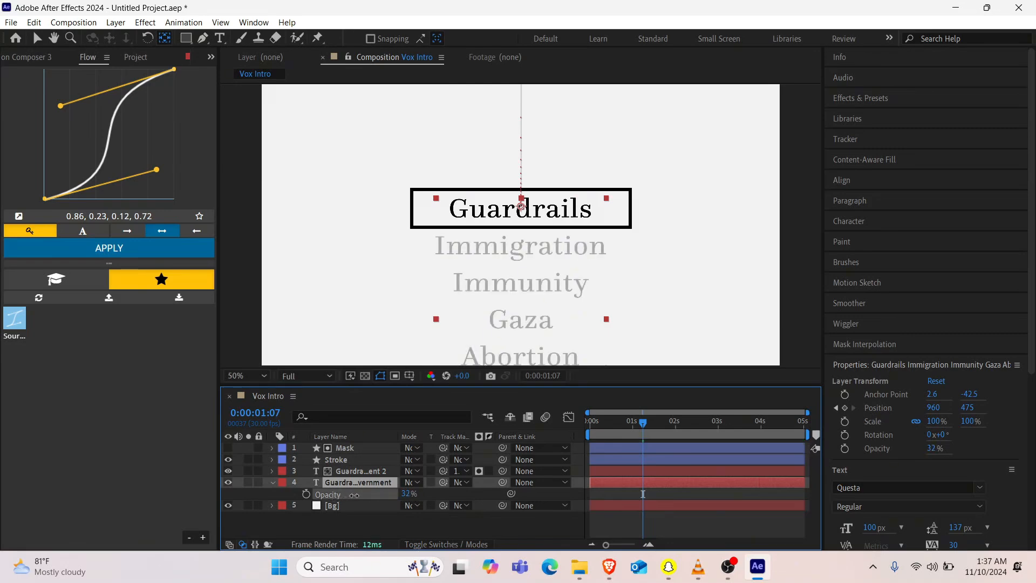
click(405, 494)
text(30)
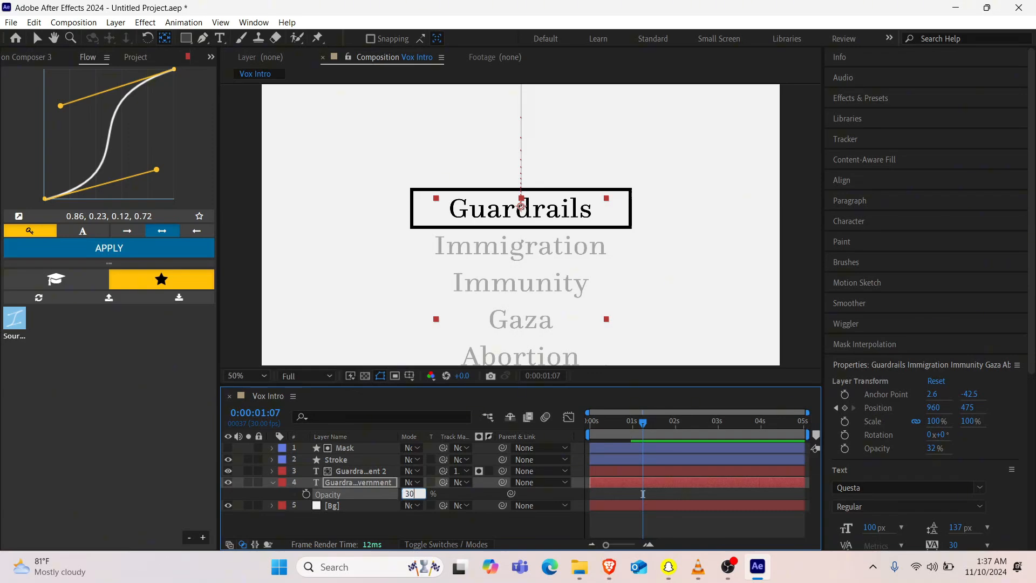
key(Return)
key(space)
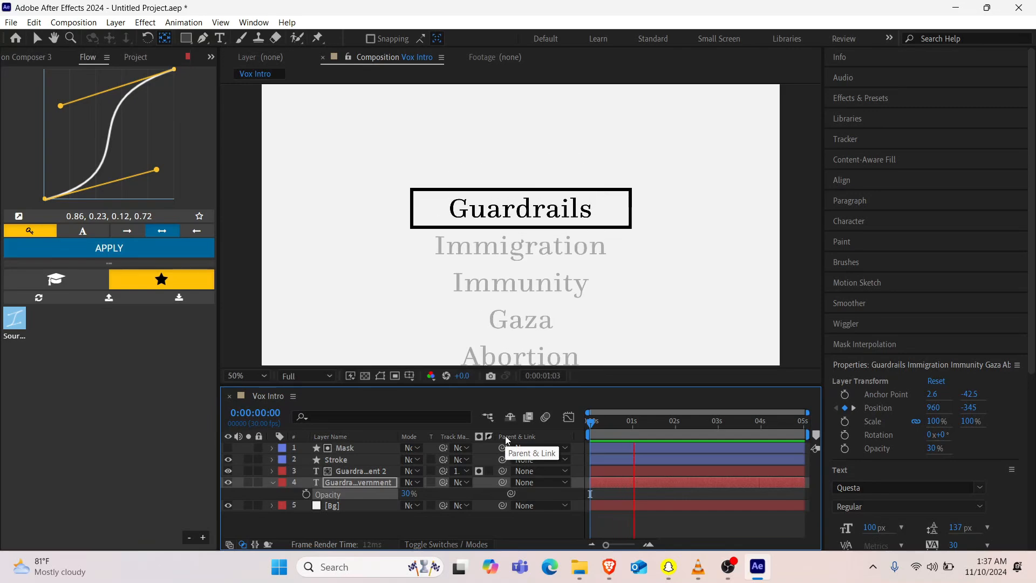
key(space)
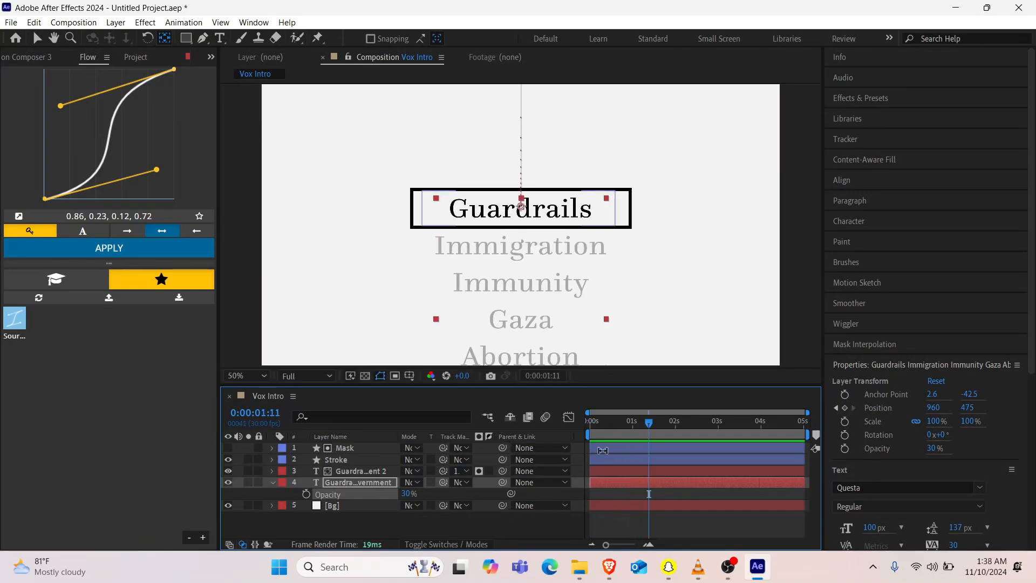
Step: Reveal the Stroke layer's Size keyframes and shift them to start at frame 6 and end at 0:00:00:29
click(351, 461)
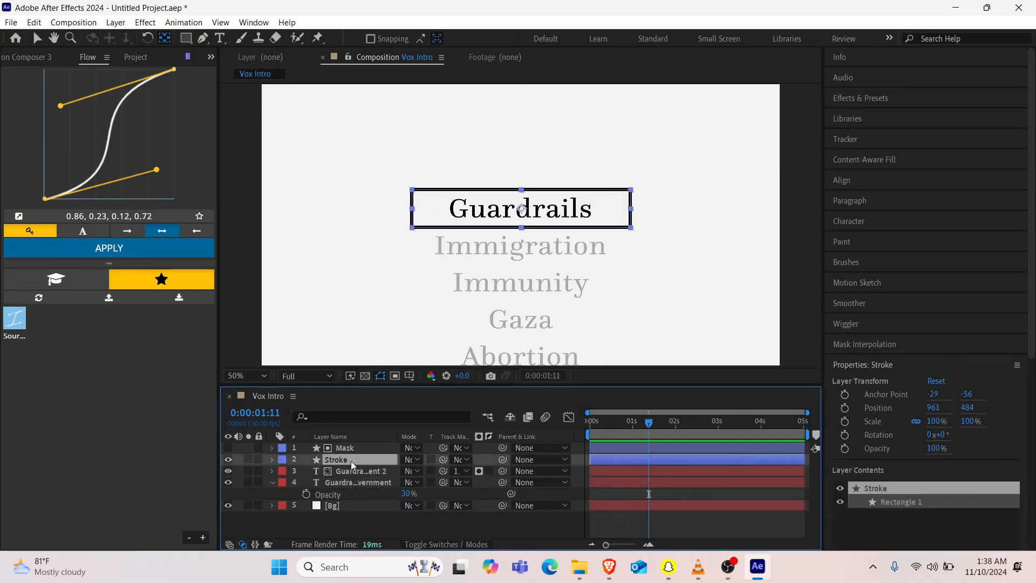
key(t)
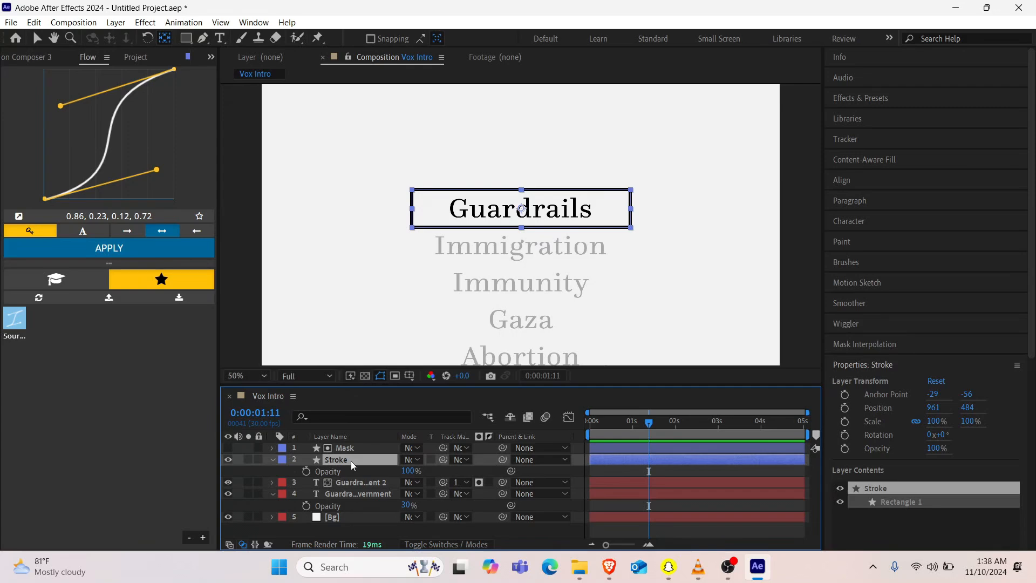
key(u)
click(618, 471)
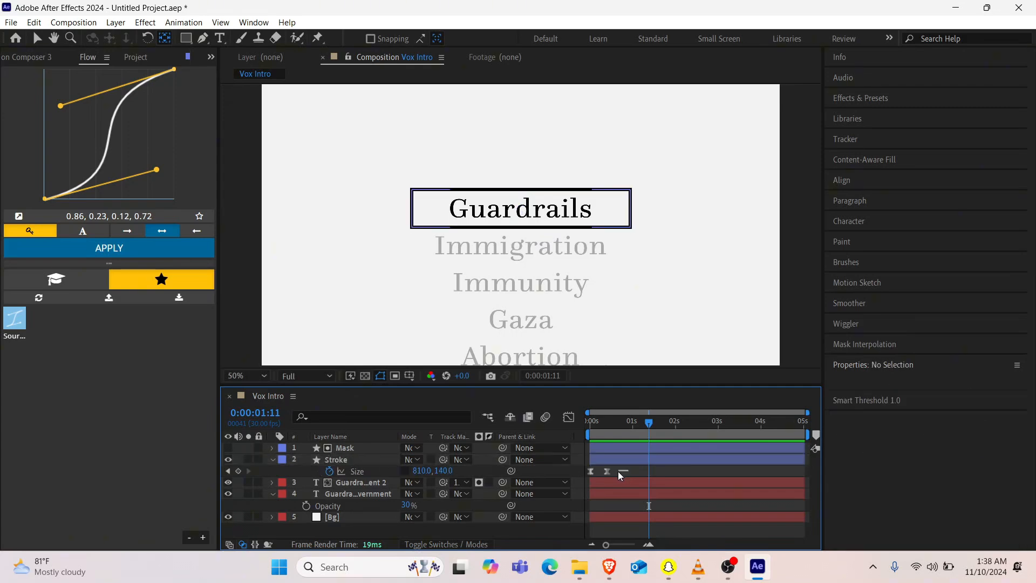
drag(620, 475, 587, 474)
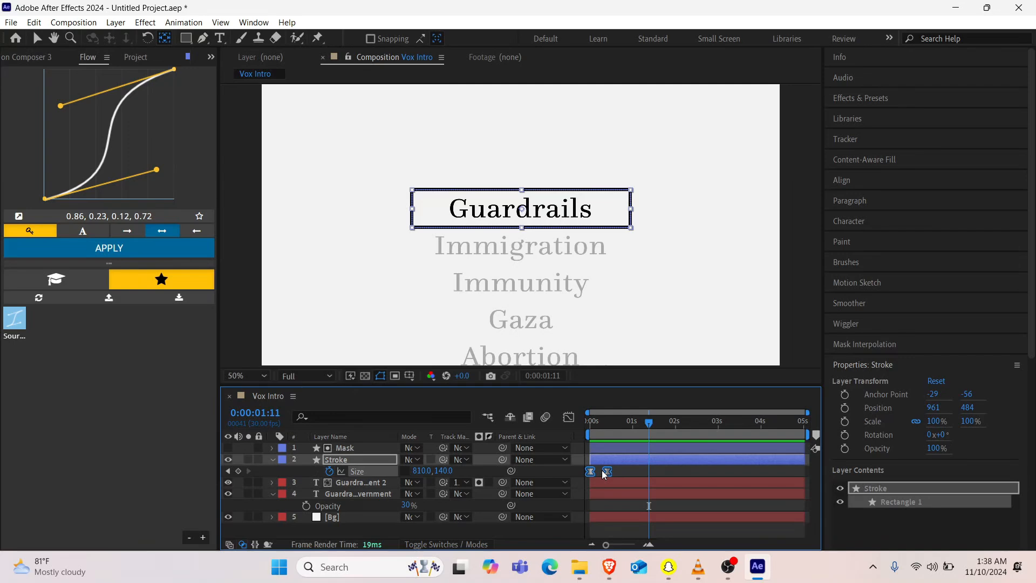
drag(607, 471, 613, 471)
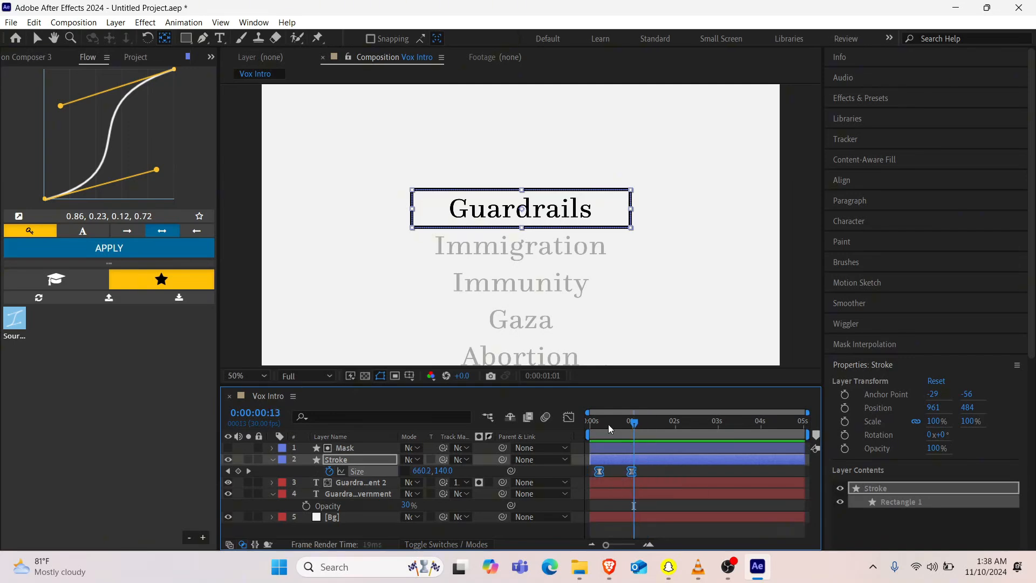
mouse_move(608, 424)
mouse_down()
mouse_move(592, 429)
mouse_move(600, 423)
mouse_up()
Step: Set the Stroke rectangle's width to 45 px at the first Size keyframe and preview the animation
click(228, 470)
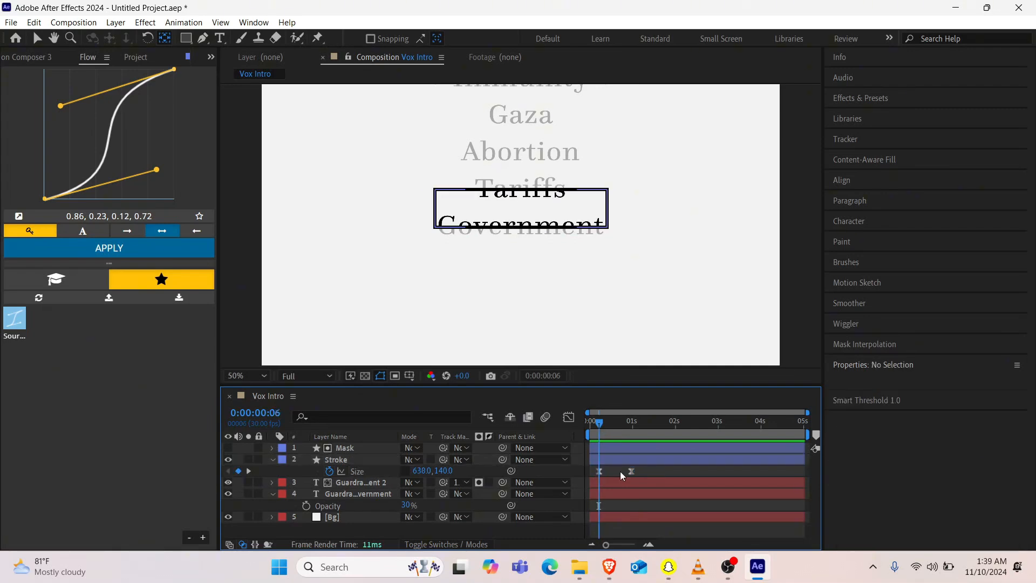
mouse_move(427, 473)
mouse_down()
mouse_move(345, 464)
mouse_move(287, 426)
mouse_up()
drag(432, 470, 303, 461)
key(space)
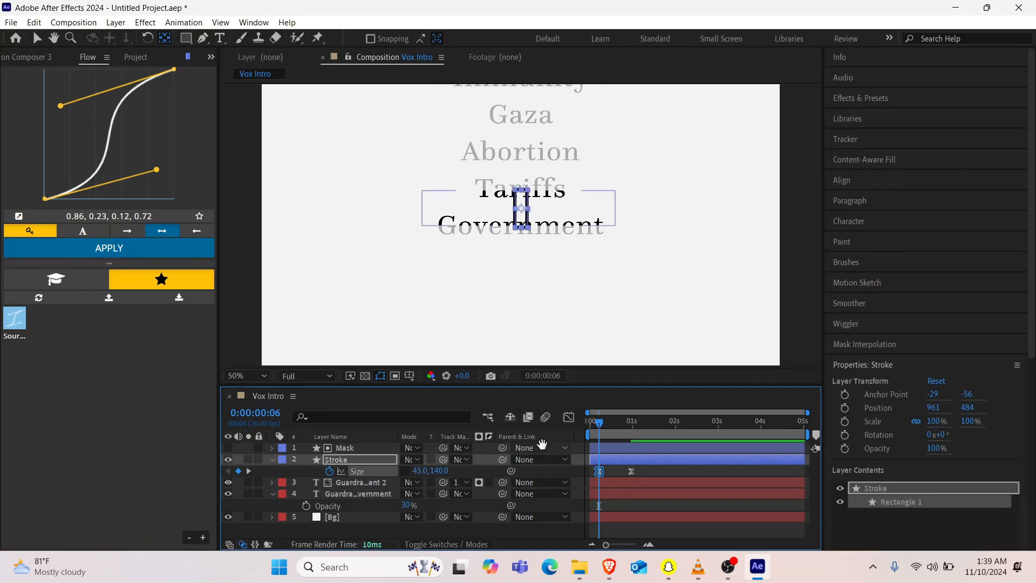
key(space)
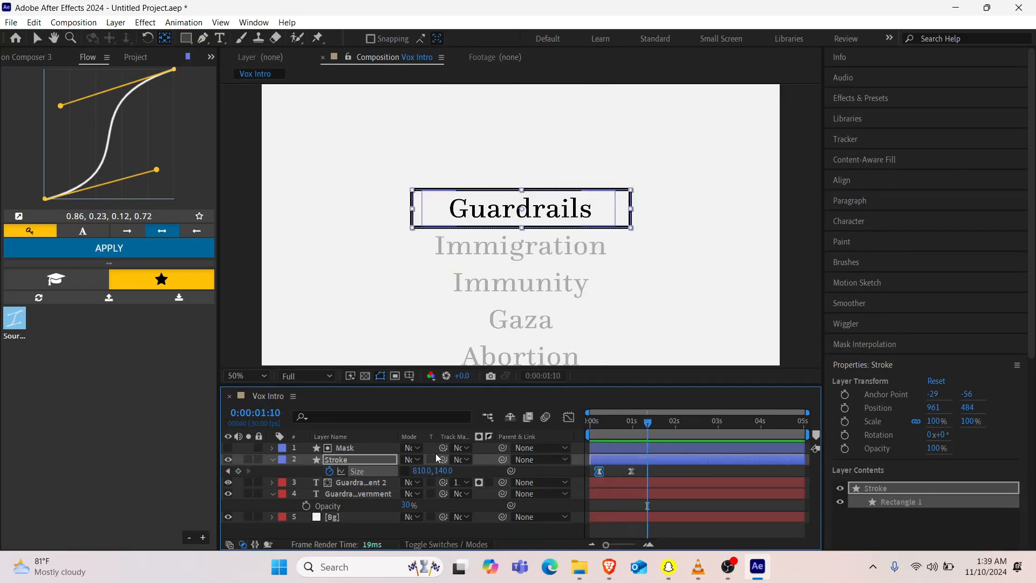
Step: Set the Stroke rectangle's width to 565 px at the 0:00:00:29 Size keyframe so it fits tightly around Guardrails
click(228, 472)
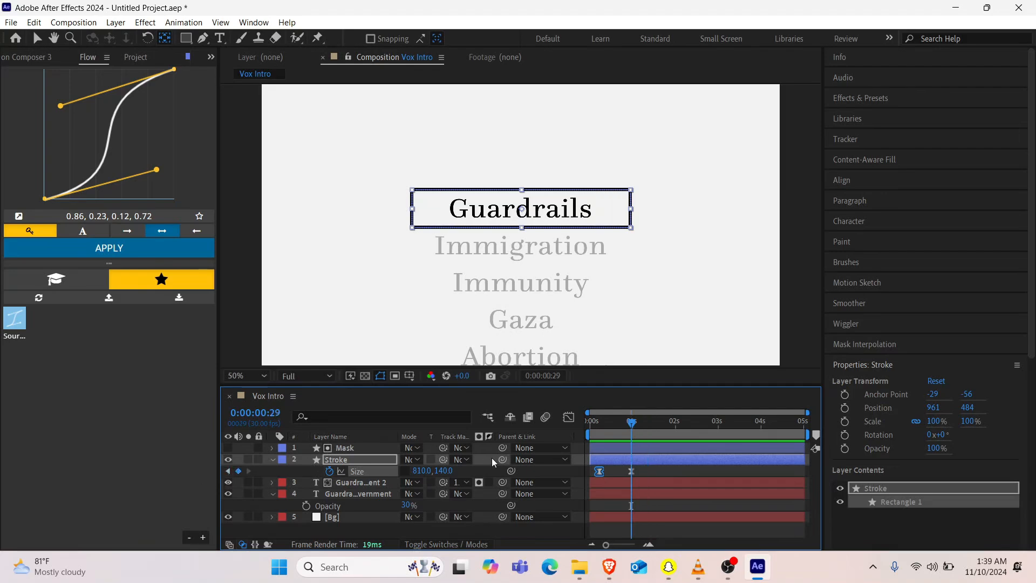
drag(427, 471, 305, 471)
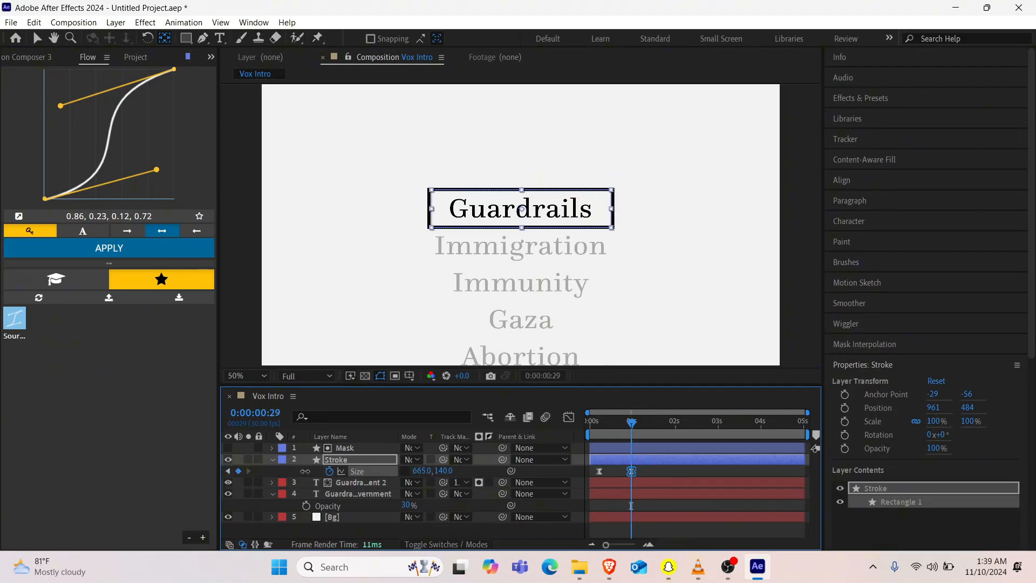
mouse_move(430, 470)
mouse_down()
mouse_move(334, 467)
mouse_move(373, 462)
mouse_up()
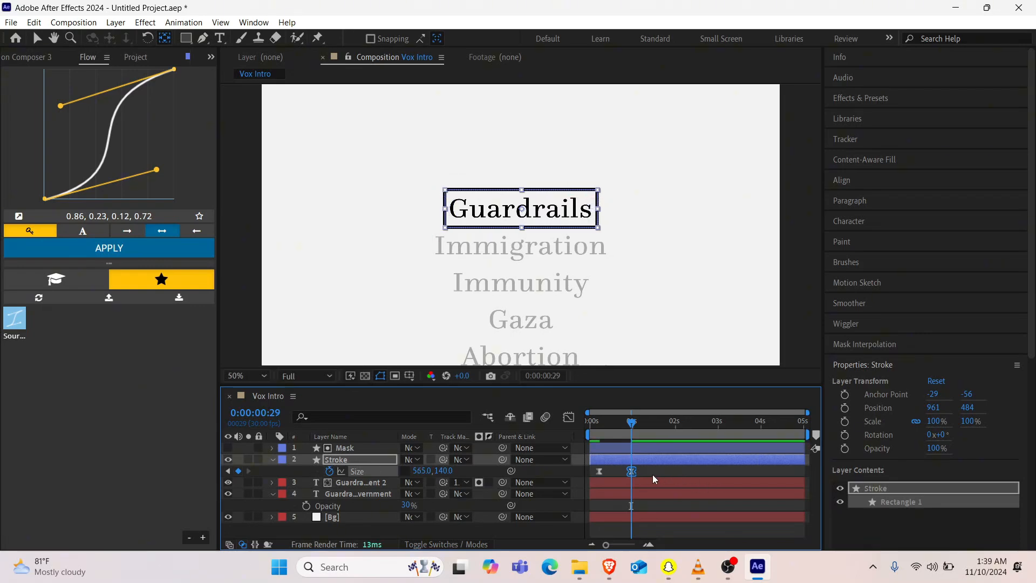
Step: Move both Stroke Size keyframes earlier and closer together, apply the 0.86, 0.23, 0.12, 0.72 easing curve, and preview the animation
click(599, 471)
drag(598, 472, 619, 475)
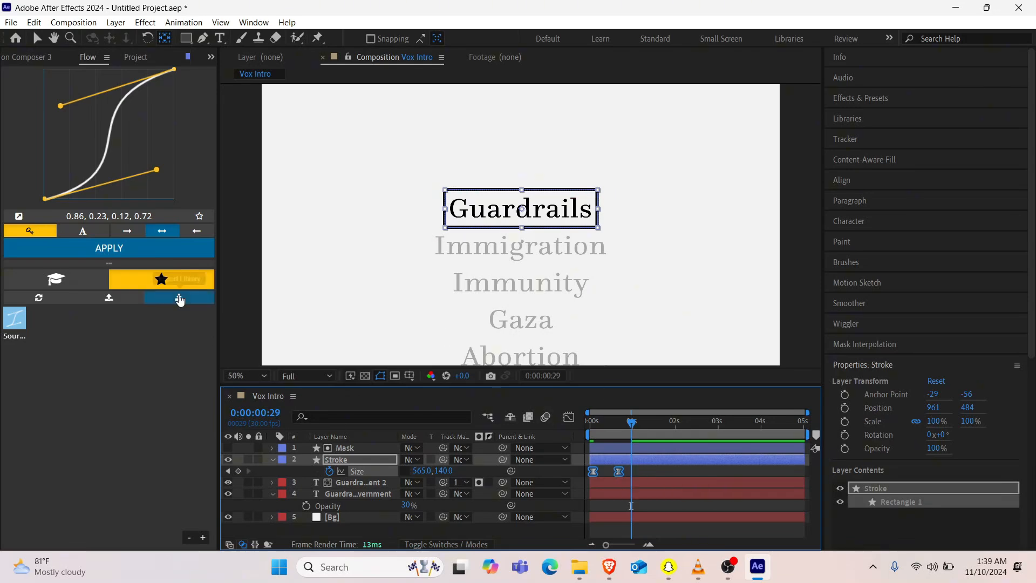
click(156, 249)
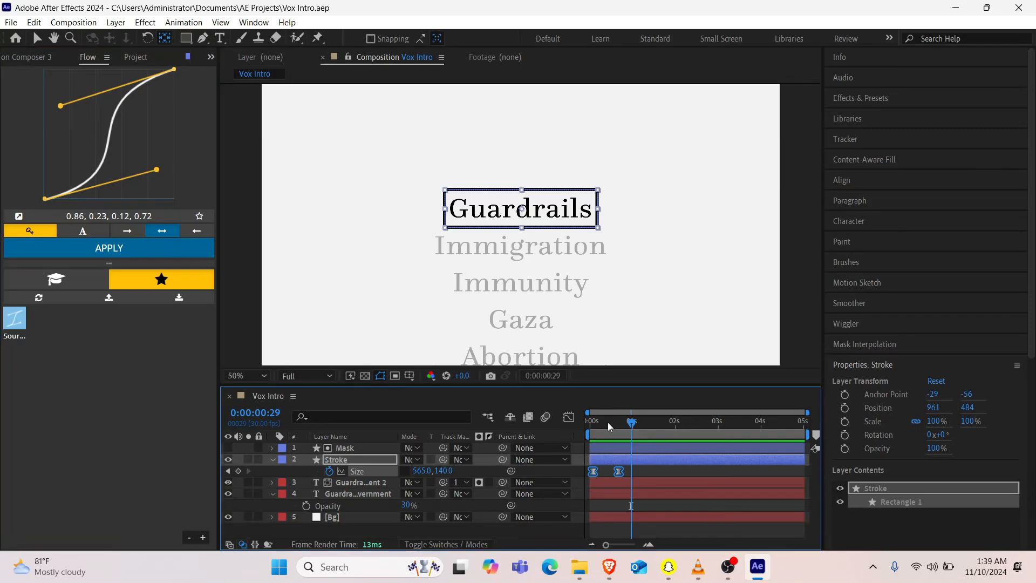
key(space)
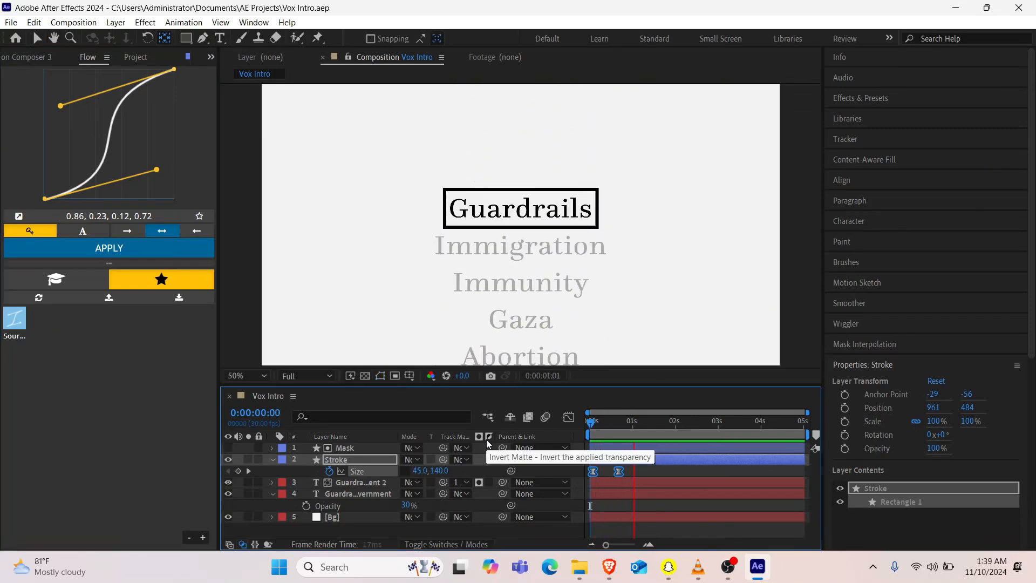
key(space)
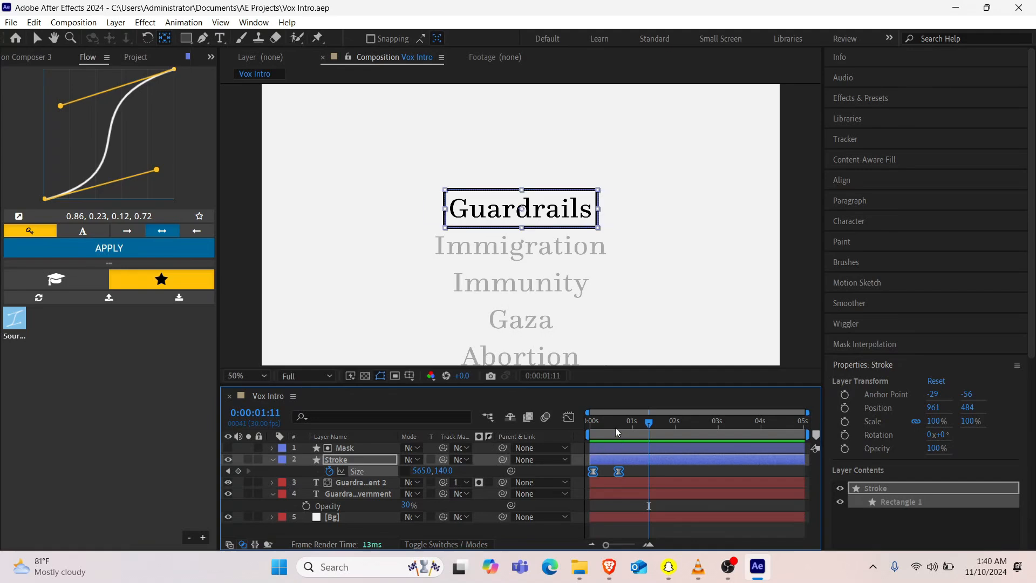
drag(615, 427, 526, 424)
key(space)
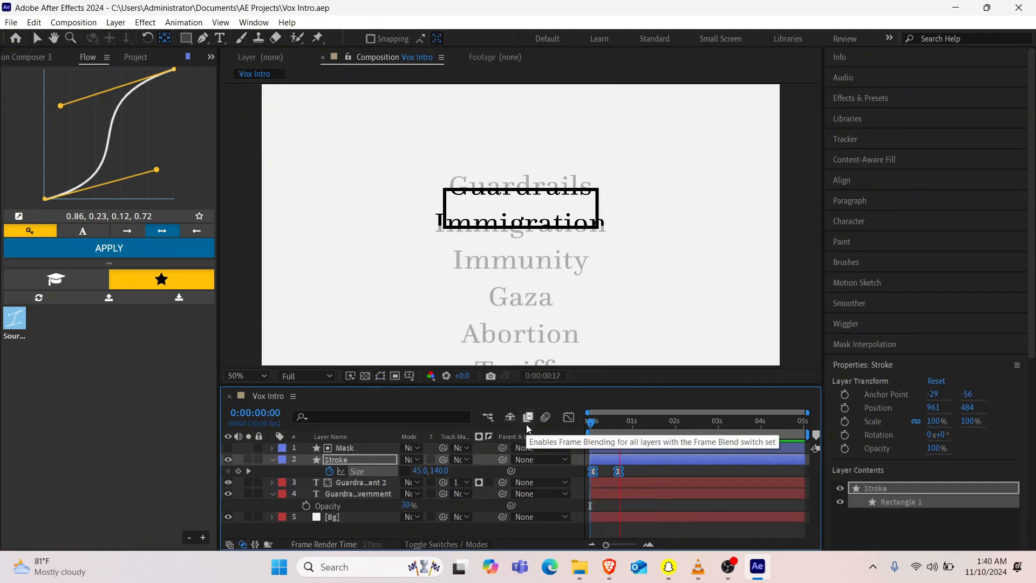
key(space)
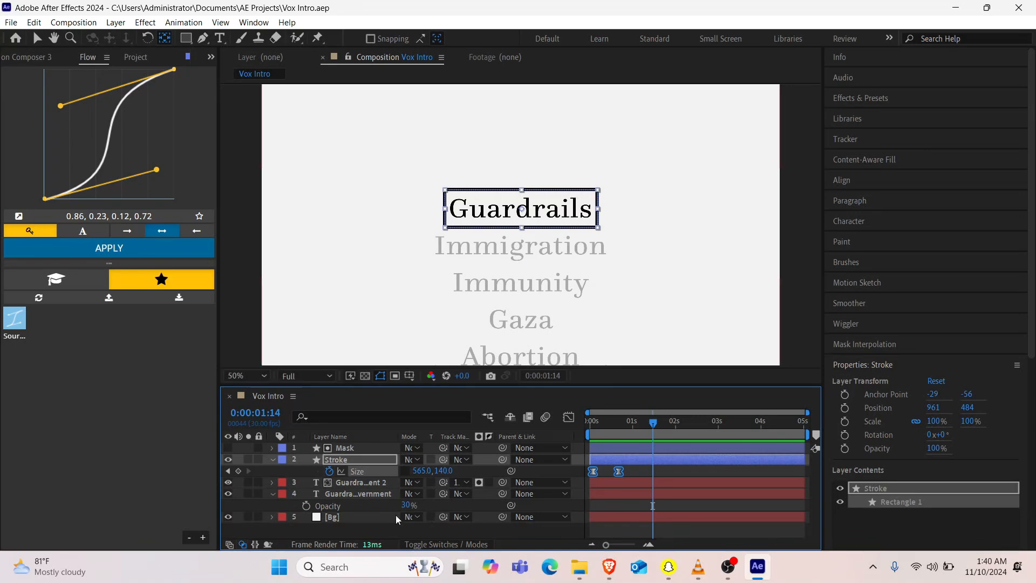
Step: Collapse the open layers and draw a straight Pen tool line from the lower-left to the upper-right corner of the Guardrails frame
click(272, 459)
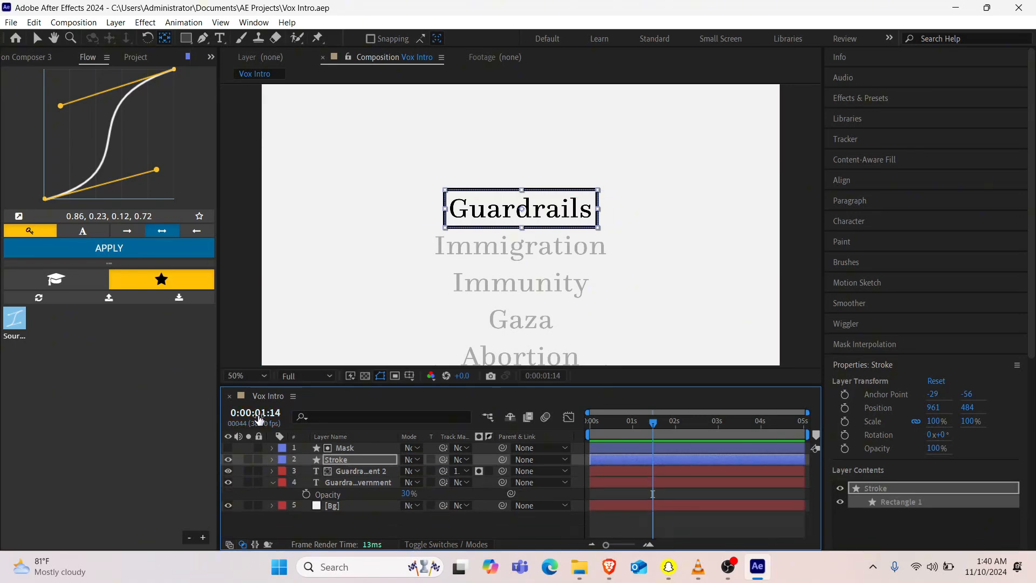
click(272, 482)
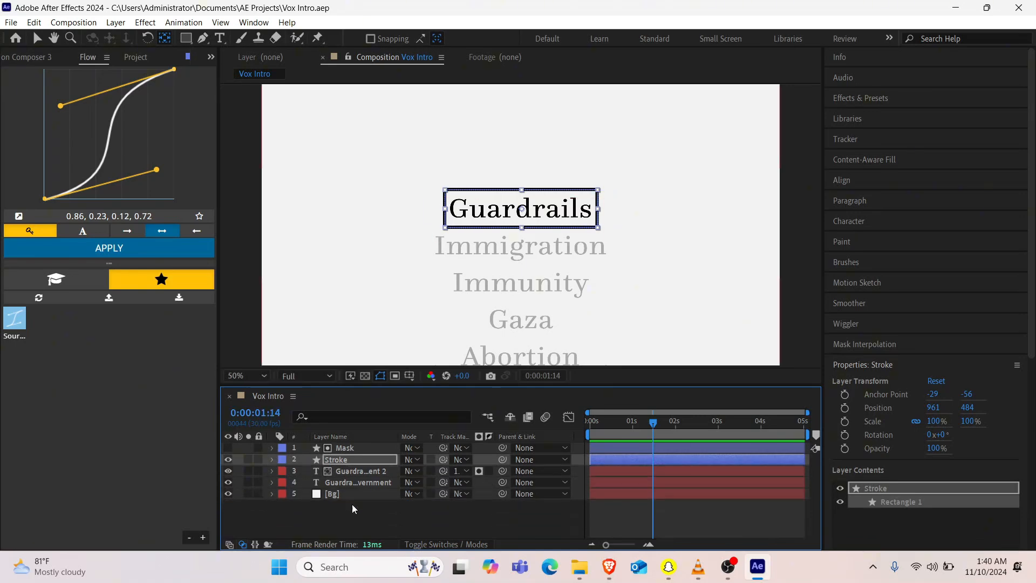
click(352, 506)
click(203, 38)
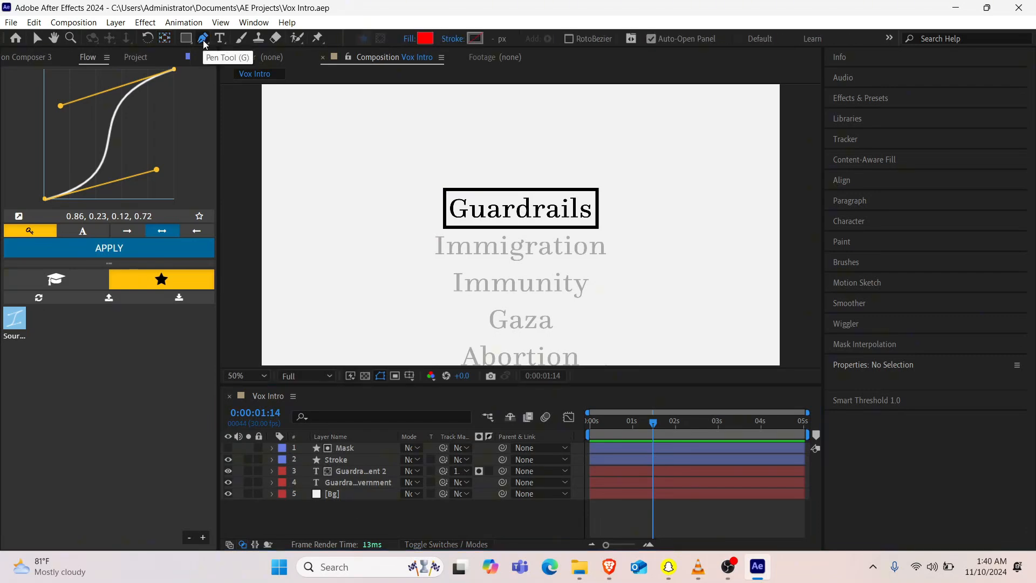
click(443, 225)
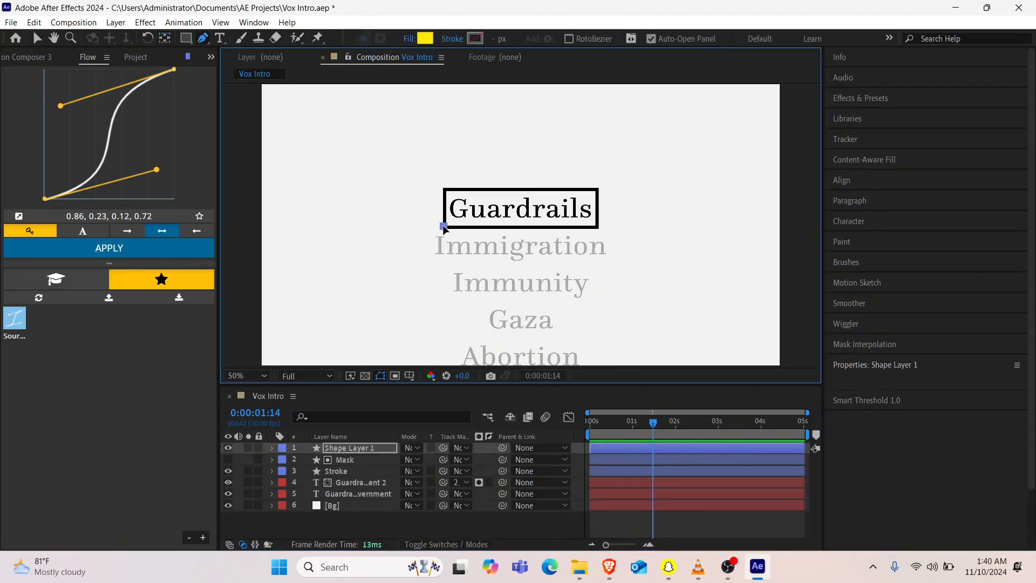
click(597, 185)
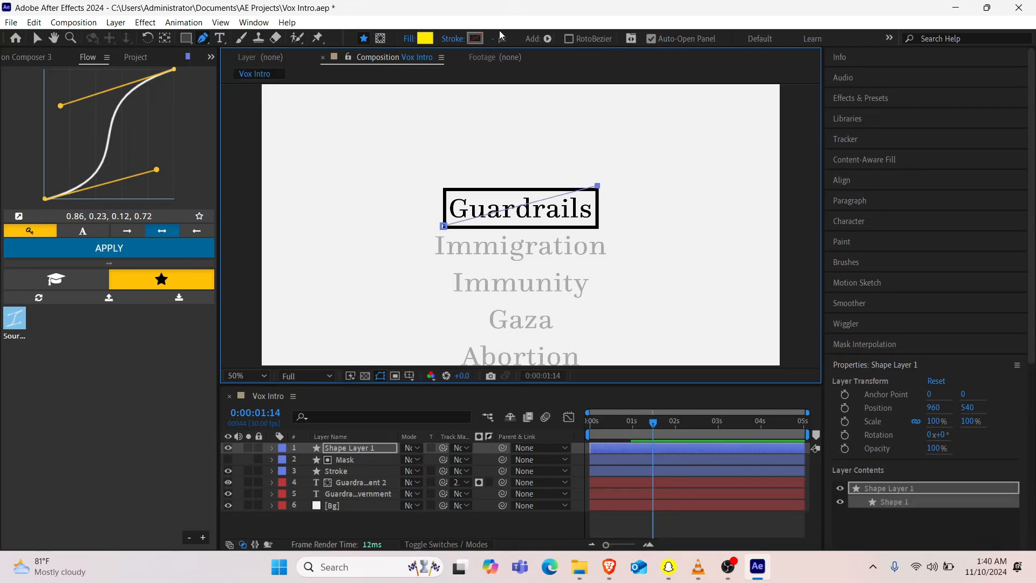
Step: Give the new line no fill and a yellow FFEC00 stroke 93 px wide
click(409, 38)
click(450, 244)
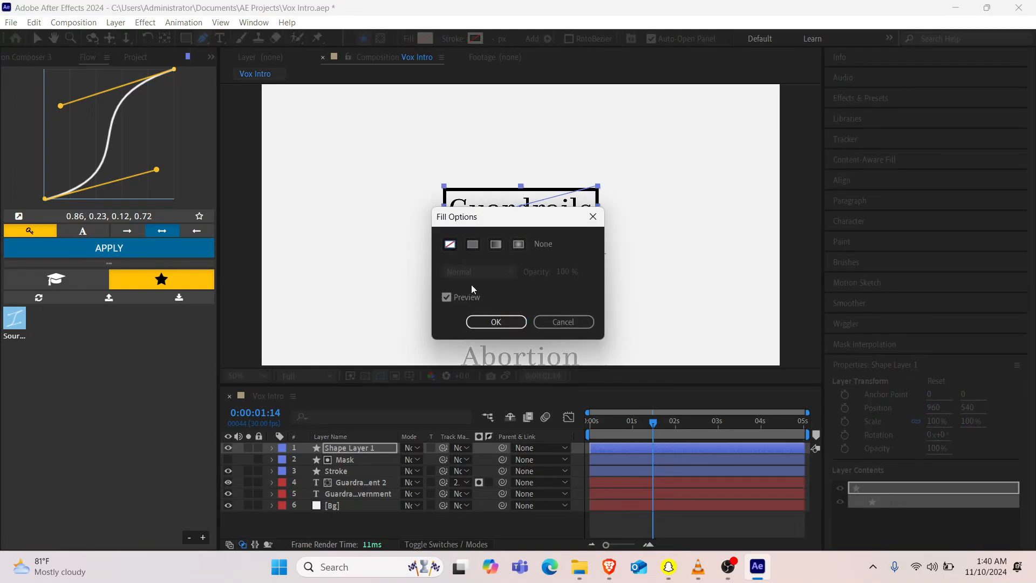
click(489, 323)
click(474, 38)
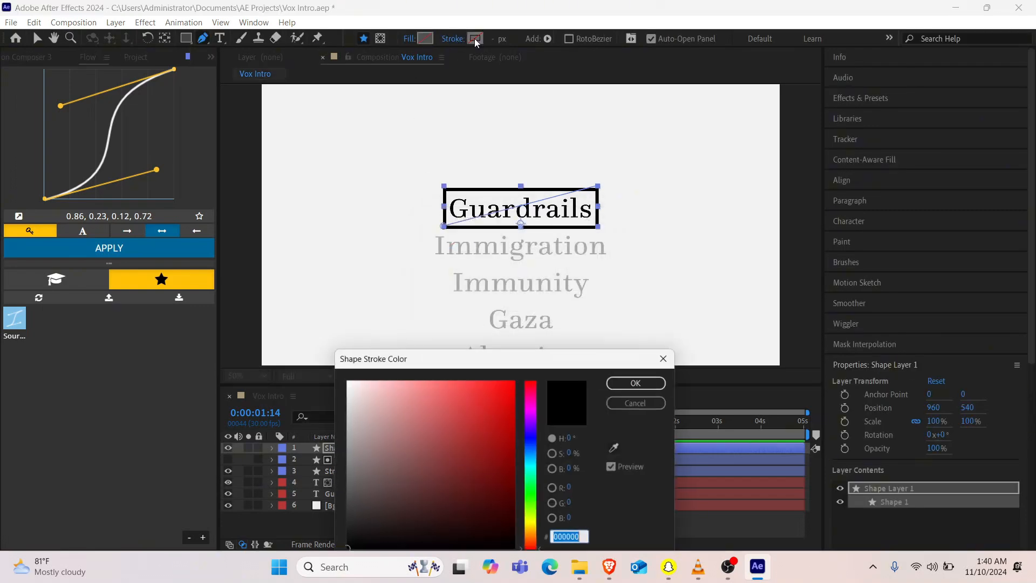
click(536, 525)
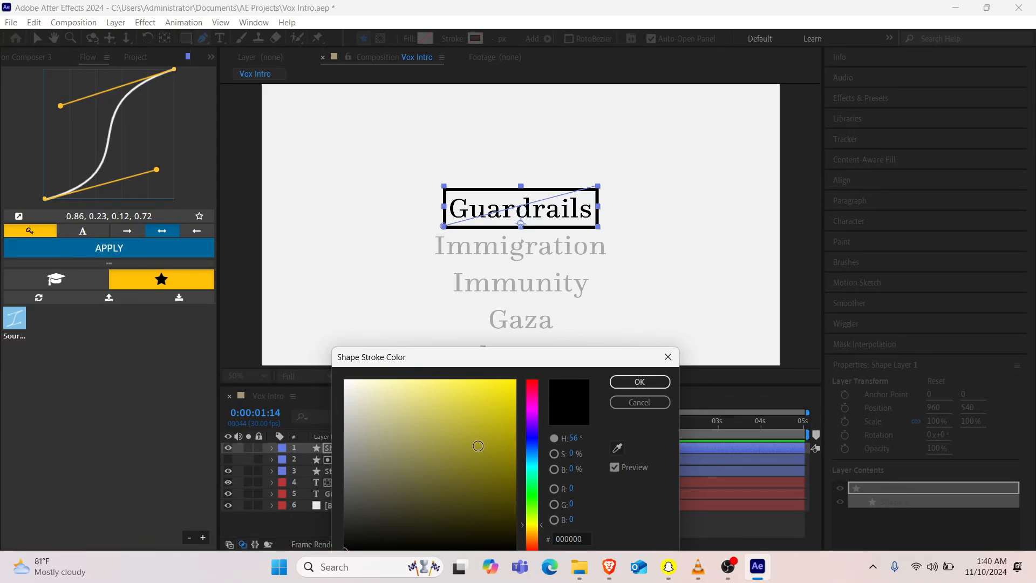
click(515, 380)
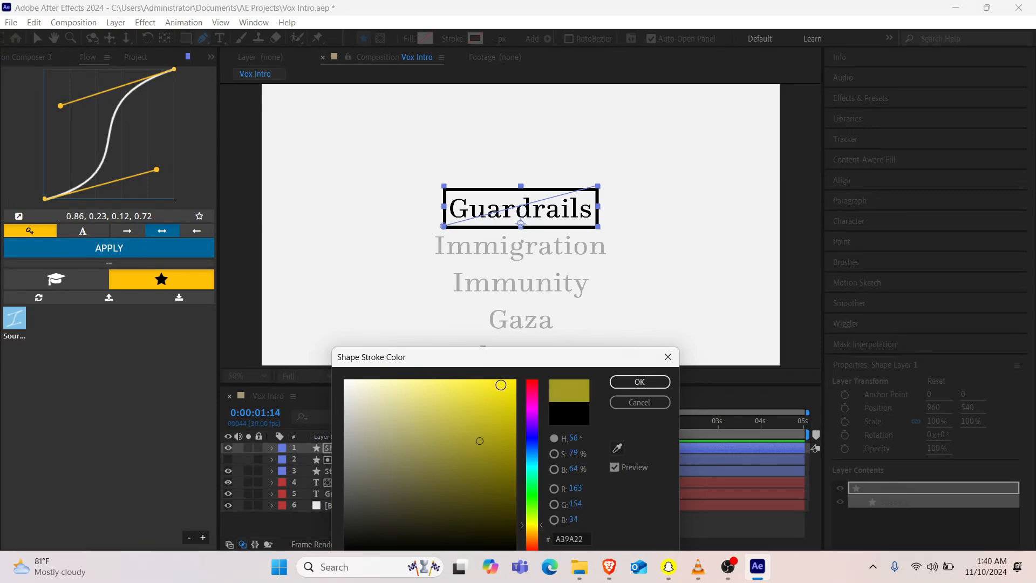
click(640, 381)
drag(494, 37, 552, 39)
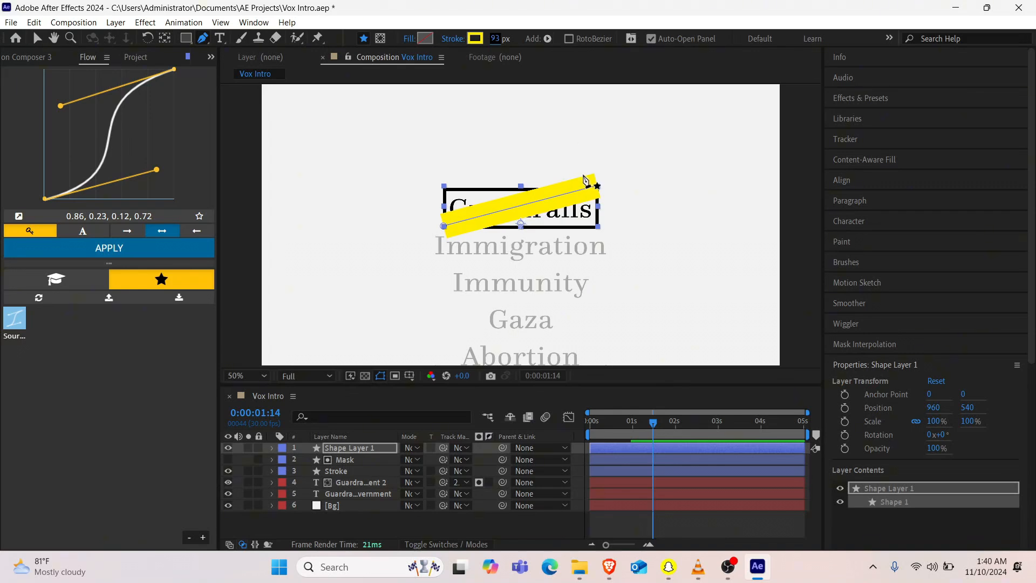
Step: Extend the line's upper-right end slightly past the frame and set its layer's blending mode to Multiply
drag(599, 187, 617, 189)
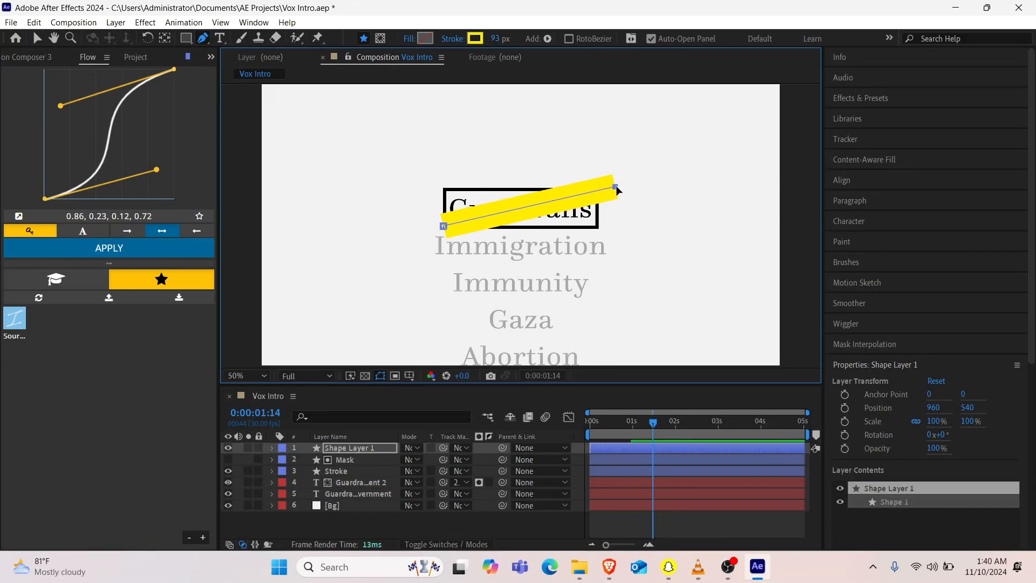
click(410, 448)
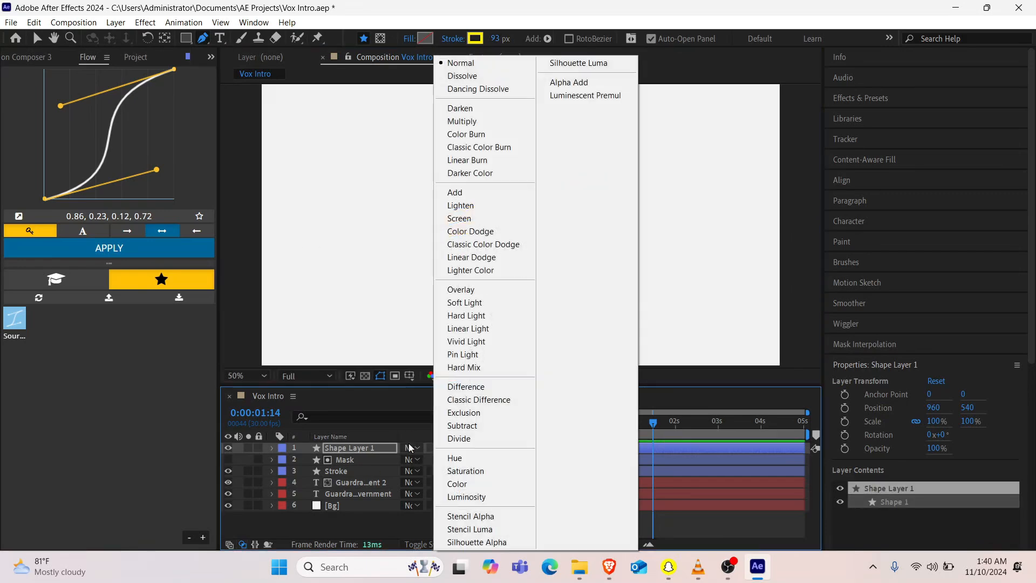
click(487, 120)
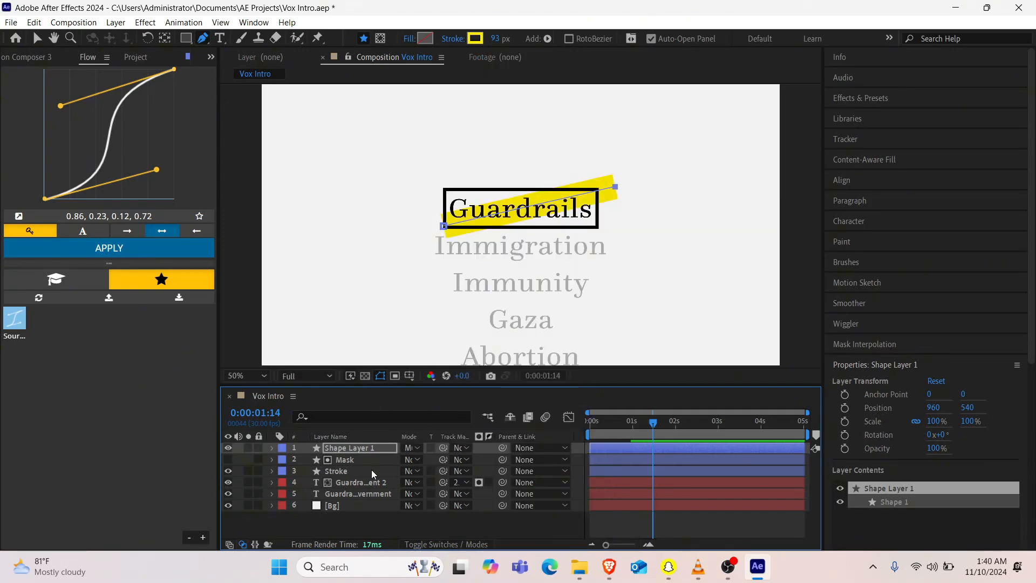
Step: Apply Roughen Edges to the yellow line with Border 50, Edge Sharpness 10, Scale 10 and Stretch Width or Height 100
key(ctrl+space)
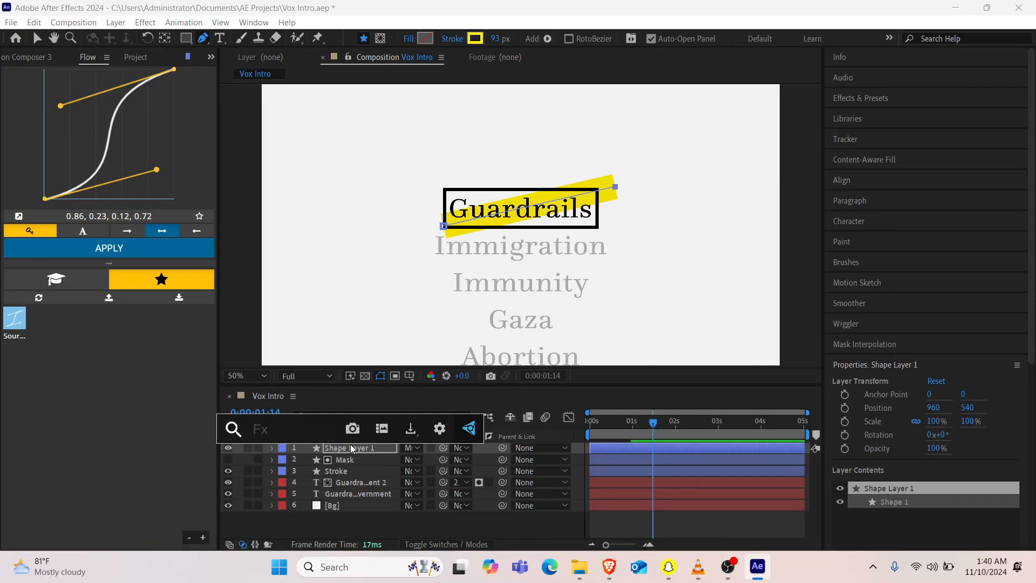
text(rou)
key(Return)
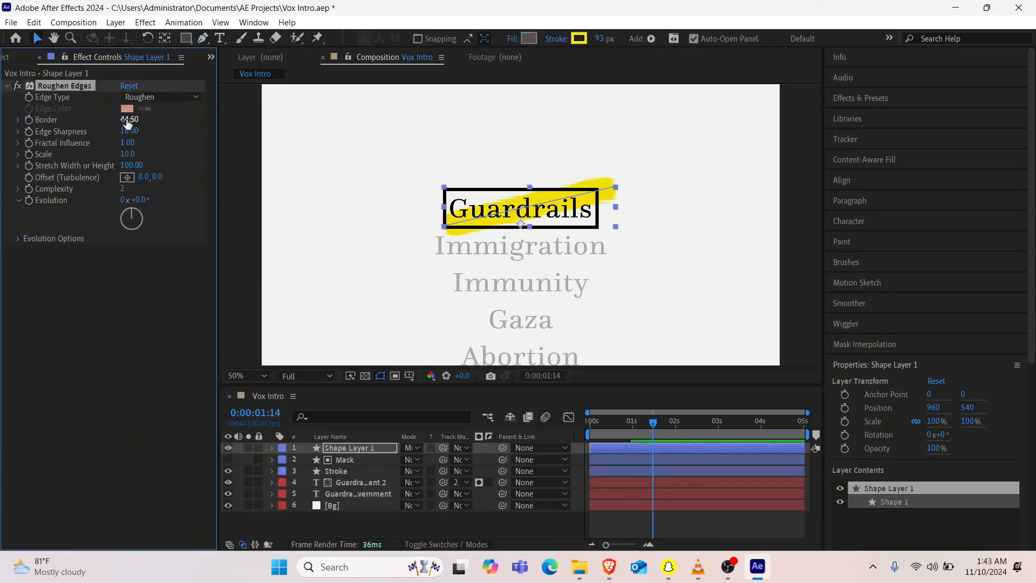
click(126, 121)
text(50)
key(Return)
Step: Try Roughen Edges Stretch Width or Height values of 87.5 and 50, and return the setting to 100
drag(134, 171, 72, 173)
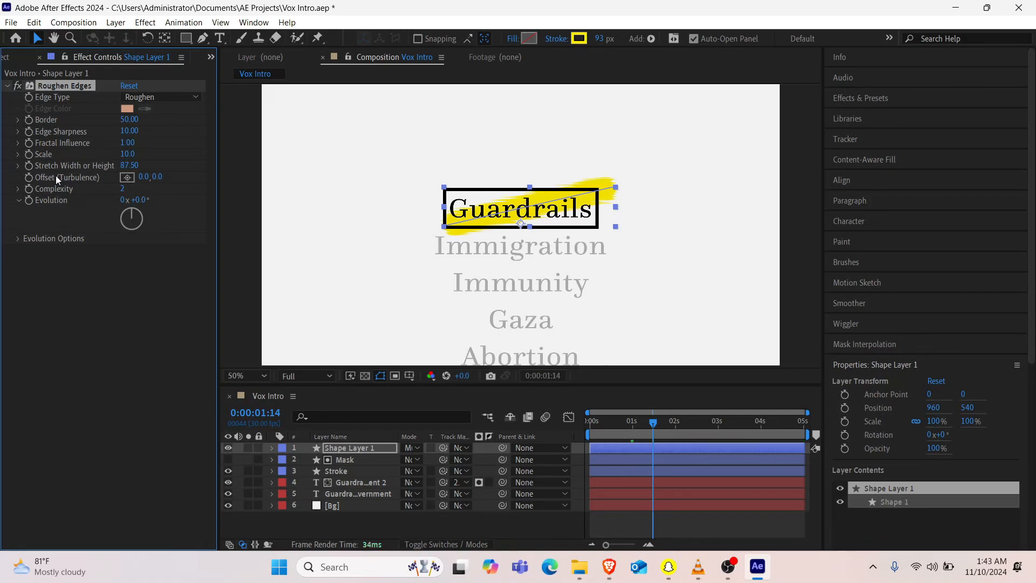
click(130, 166)
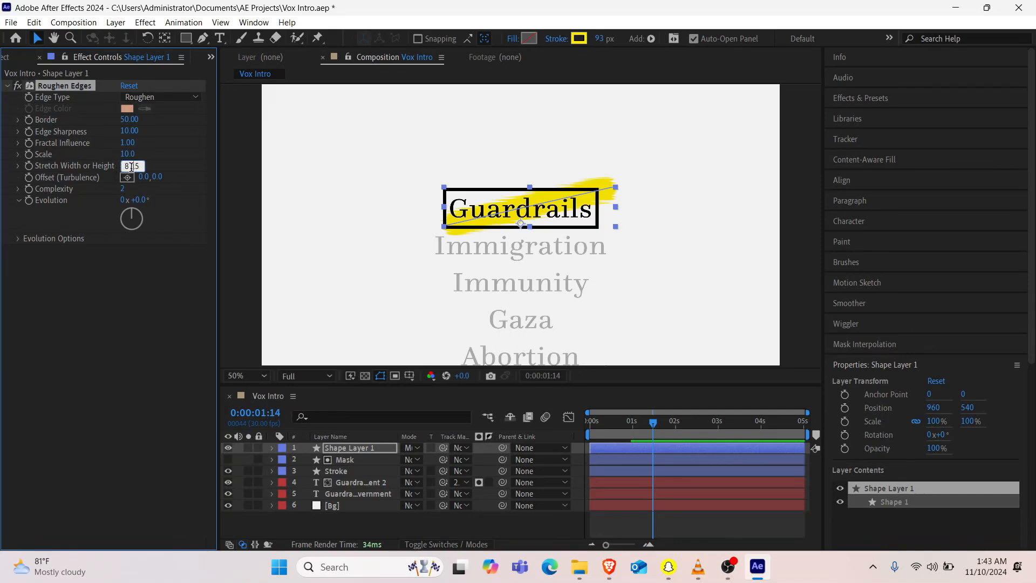
text(50)
key(Return)
click(128, 166)
key(Return)
Step: Set the Roughen Edges Scale to 30 and deselect the yellow line layer
click(125, 156)
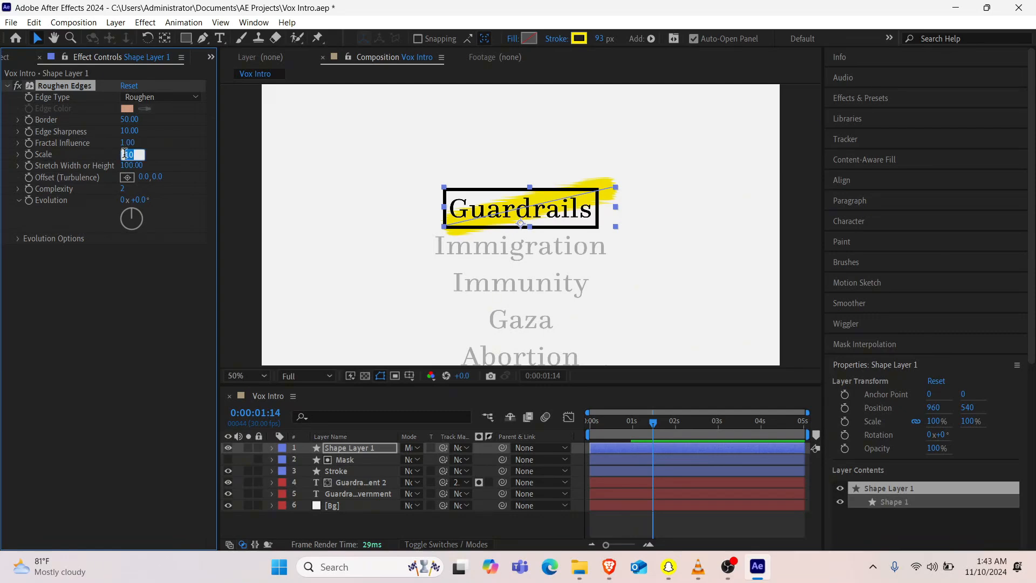
key(Return)
click(348, 523)
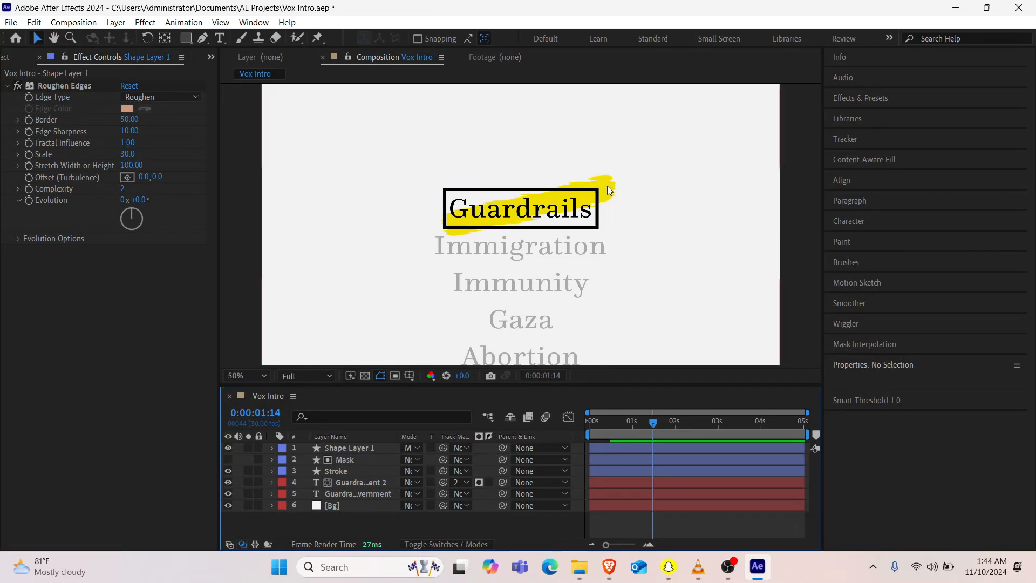
Step: Rotate the yellow highlight layer to 10° and move it to position 924, 540 so it sits across Guardrails
click(348, 448)
key(r)
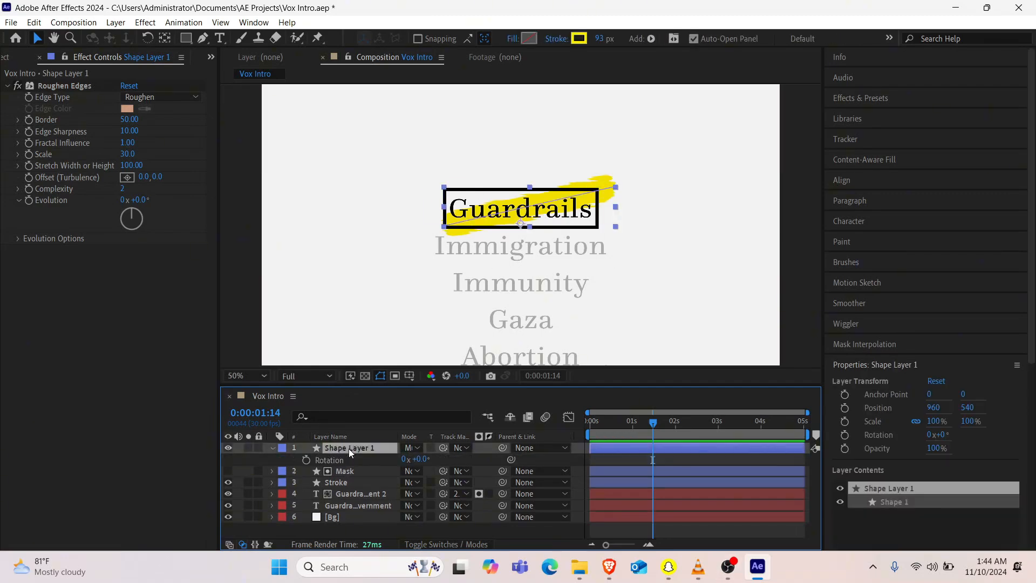
drag(419, 459, 427, 458)
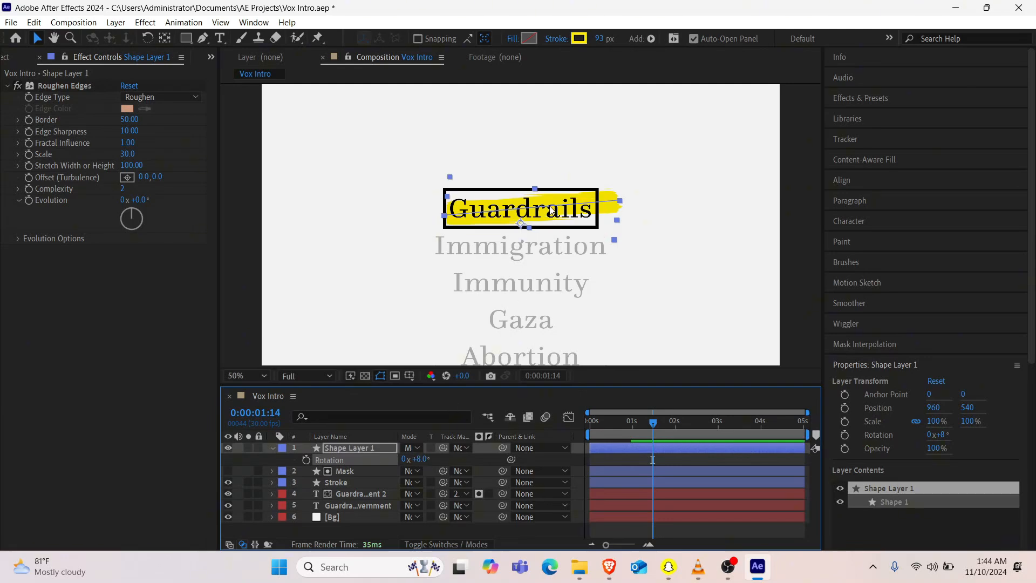
drag(550, 207, 542, 208)
drag(422, 460, 423, 460)
drag(562, 209, 559, 207)
drag(420, 459, 420, 460)
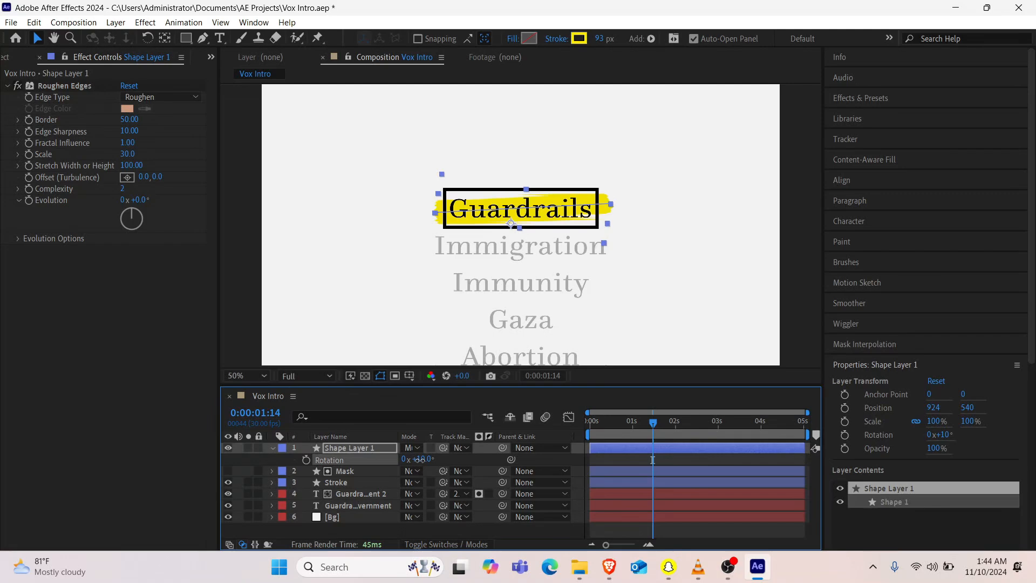
Step: Set the yellow highlight's stroke width to 100 px and collapse its layer properties
click(600, 39)
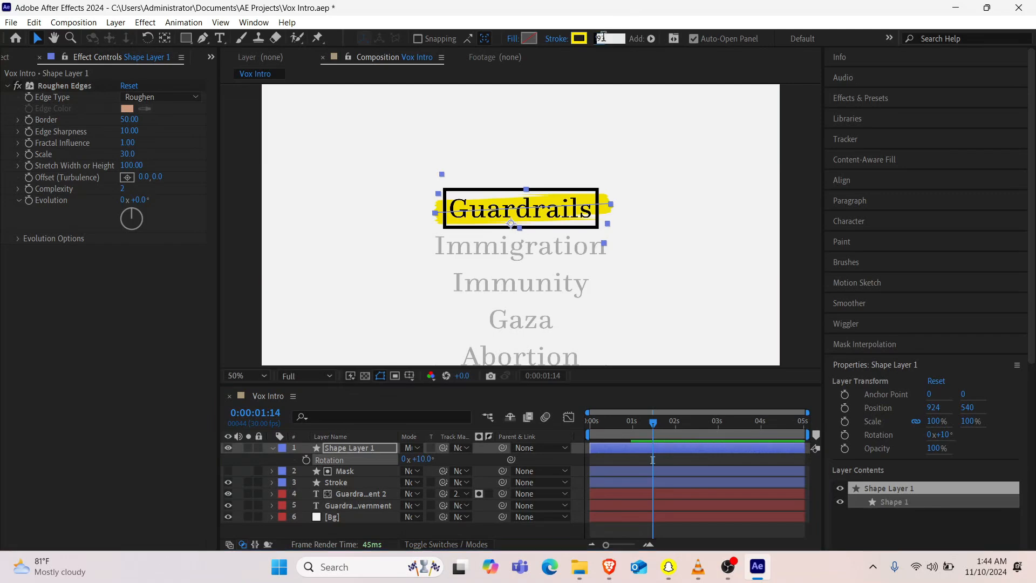
text(100)
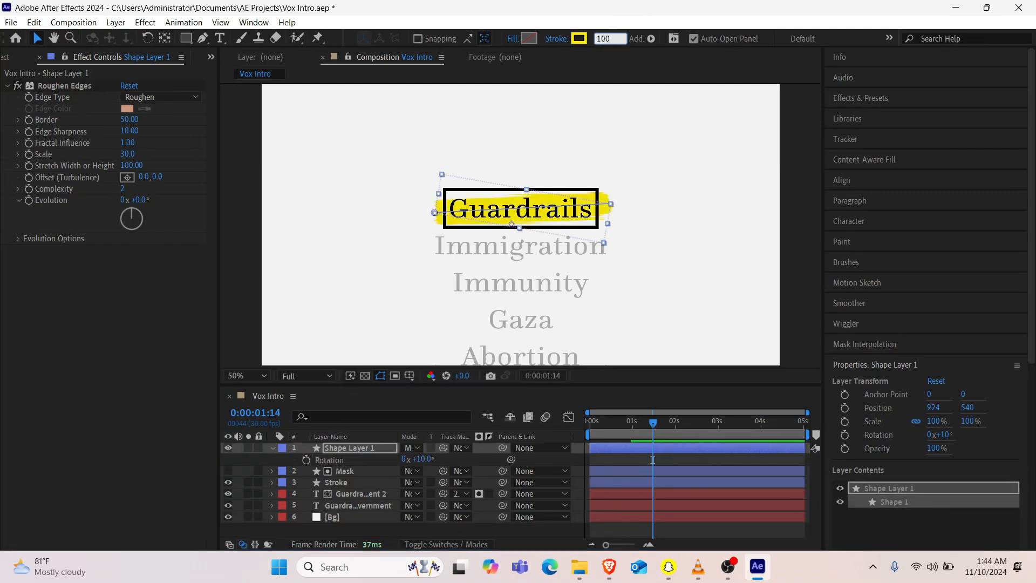
key(Return)
click(273, 448)
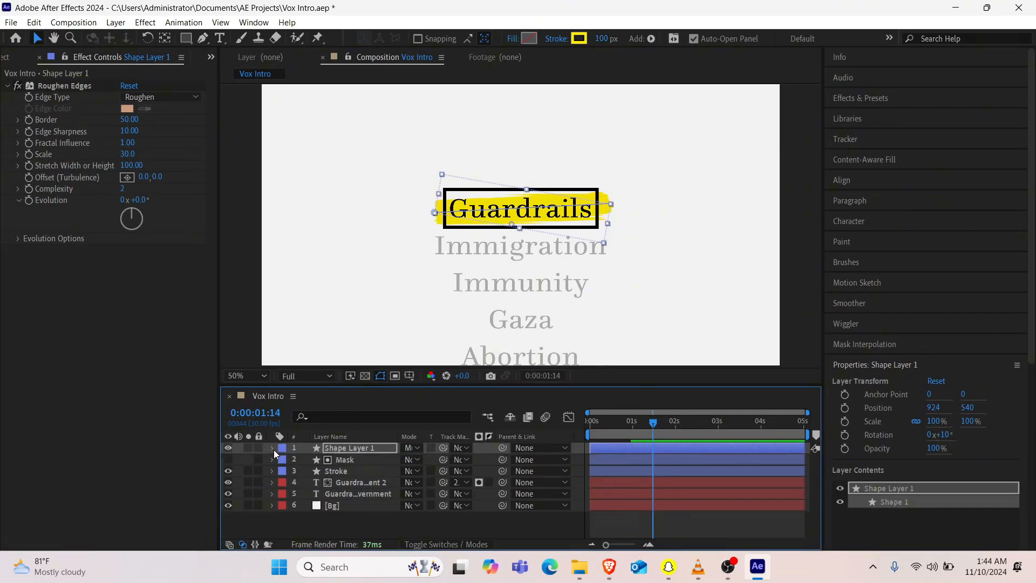
Step: Add Trim Paths to the yellow highlight shape and reveal its Start, End and Offset properties
click(273, 449)
click(486, 461)
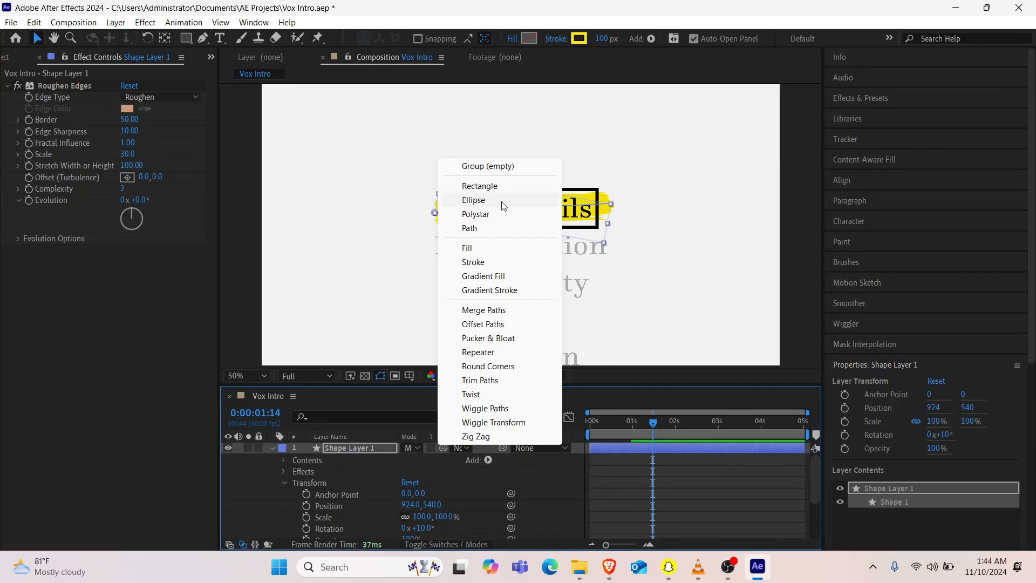
click(492, 382)
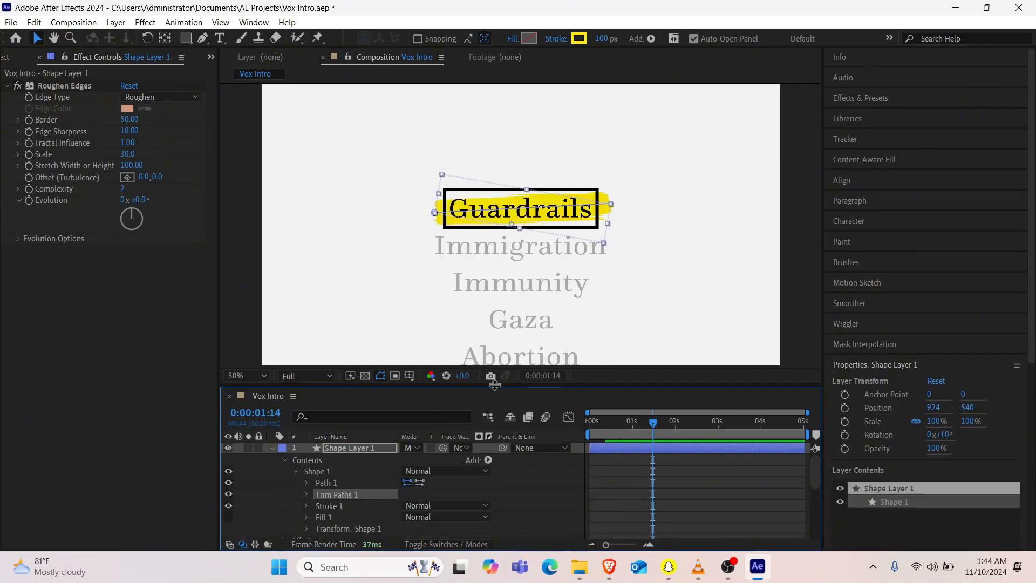
click(307, 495)
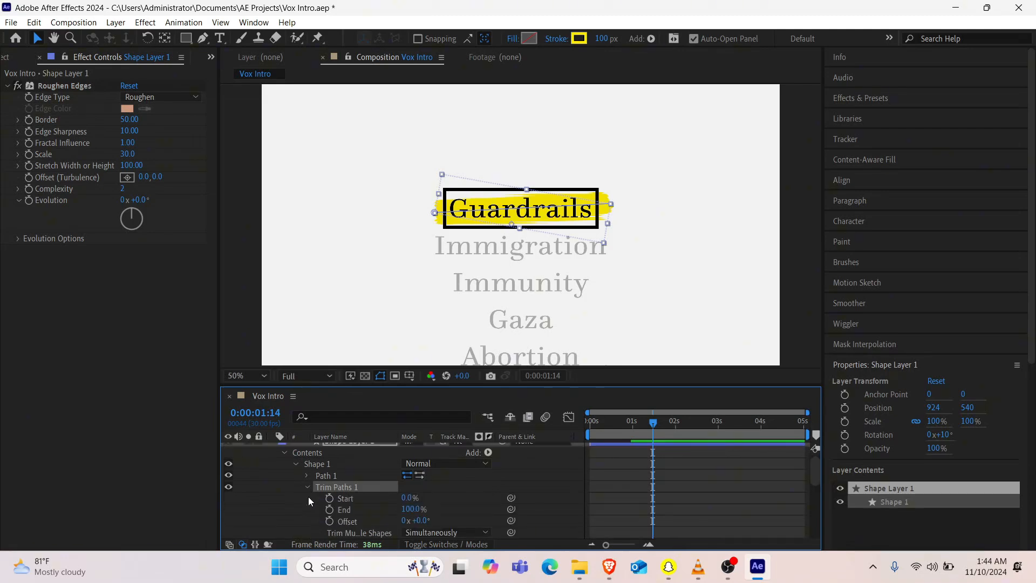
Step: Set the yellow highlight's Trim Paths End to 0% and keyframe it at 0:00:00:23
click(627, 426)
mouse_move(627, 426)
mouse_down()
mouse_move(613, 429)
mouse_move(625, 431)
mouse_up()
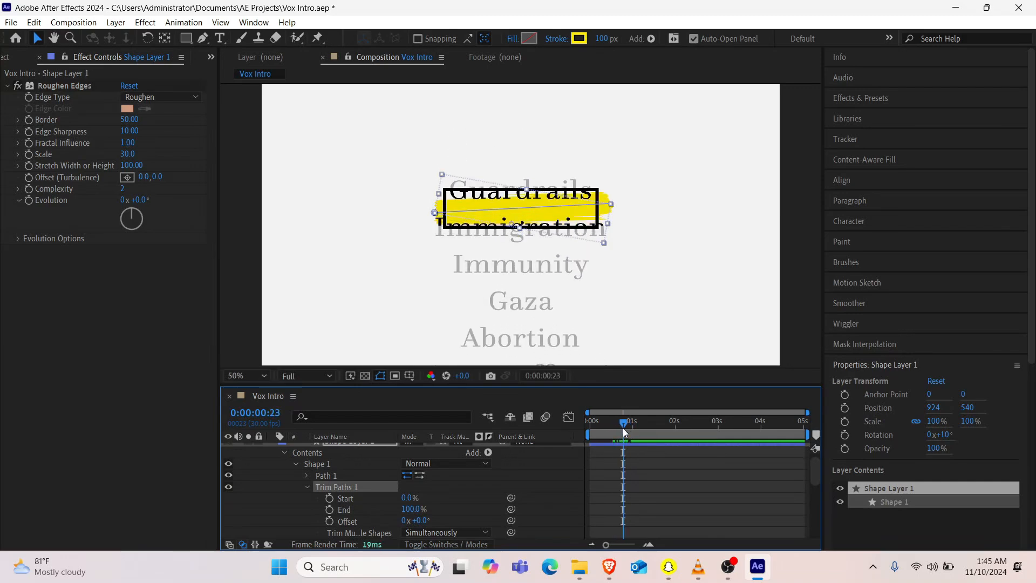
click(416, 510)
text(0)
key(Return)
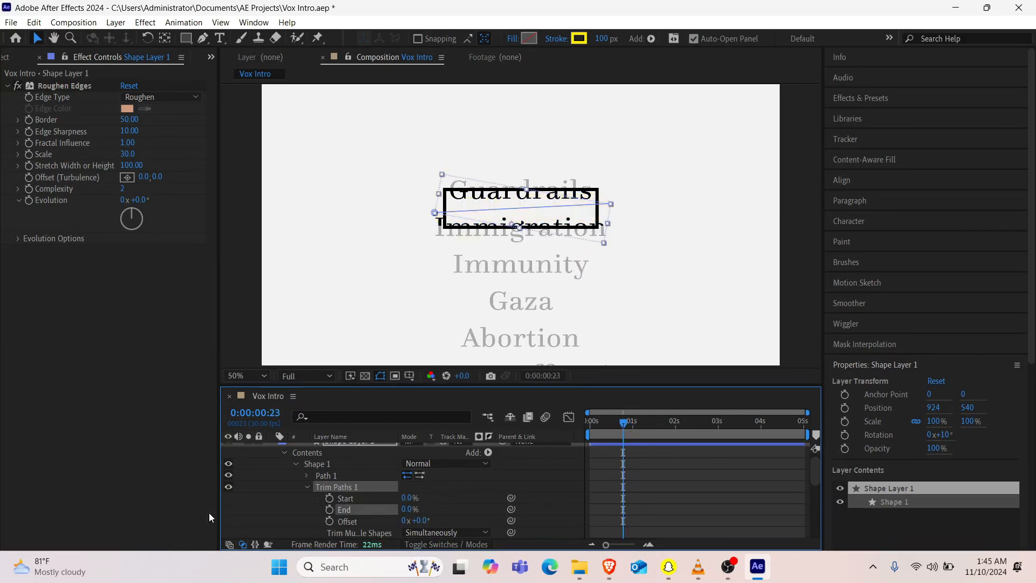
click(329, 510)
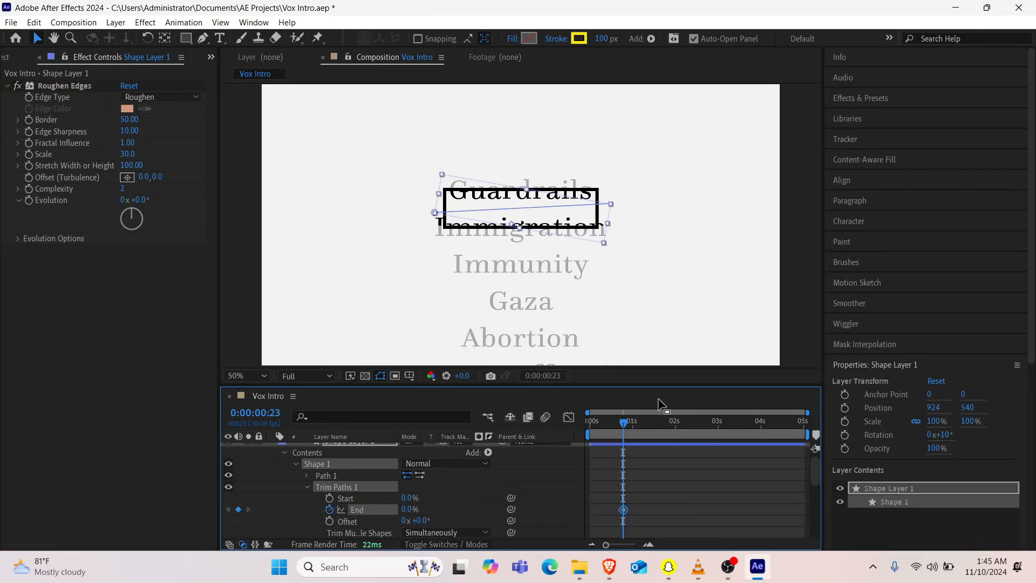
Step: Keyframe the highlight's Trim Paths End at 100% at 0:00:01:05
click(641, 431)
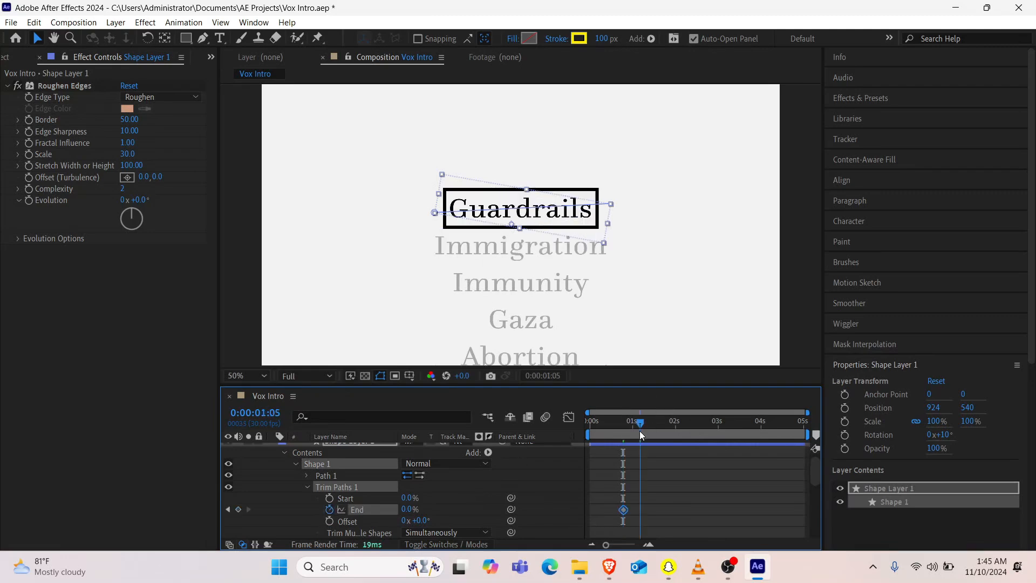
click(408, 509)
text(100)
key(Return)
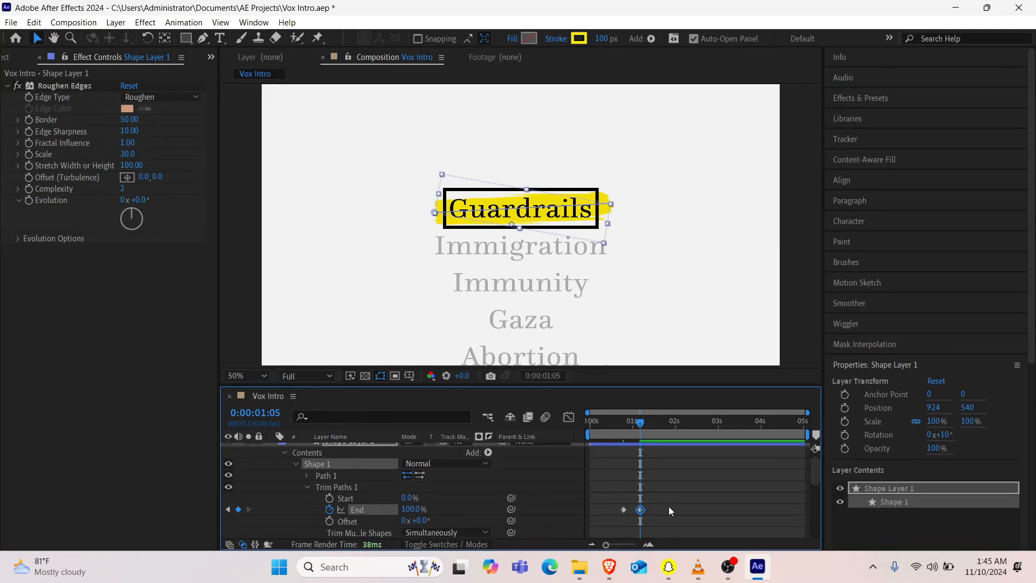
Step: Apply the Flow easing curve 0.86, 0.23, 0.12, 0.72 to both Trim Paths End keyframes and preview the animation
click(623, 509)
click(211, 57)
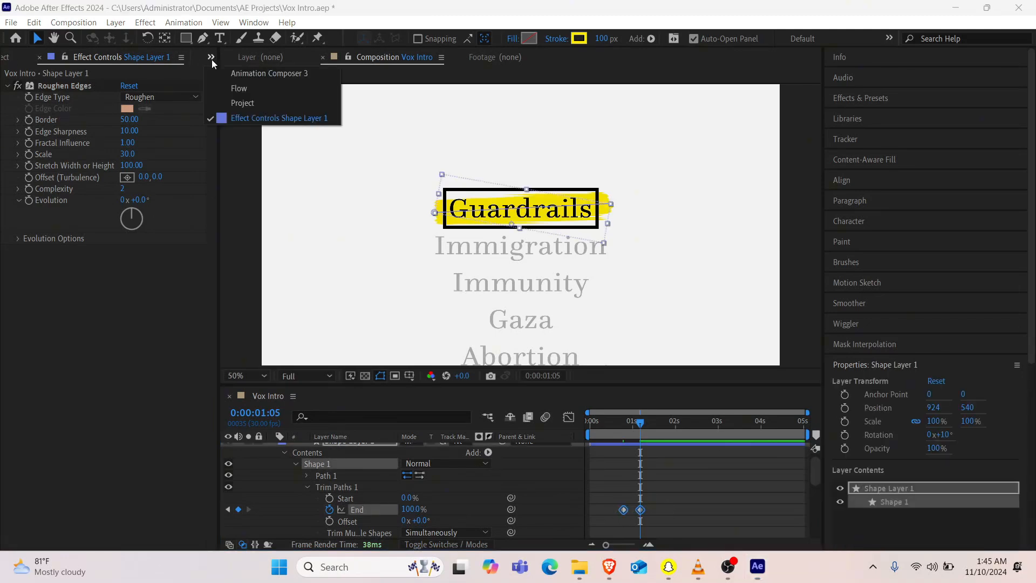
click(244, 93)
click(129, 250)
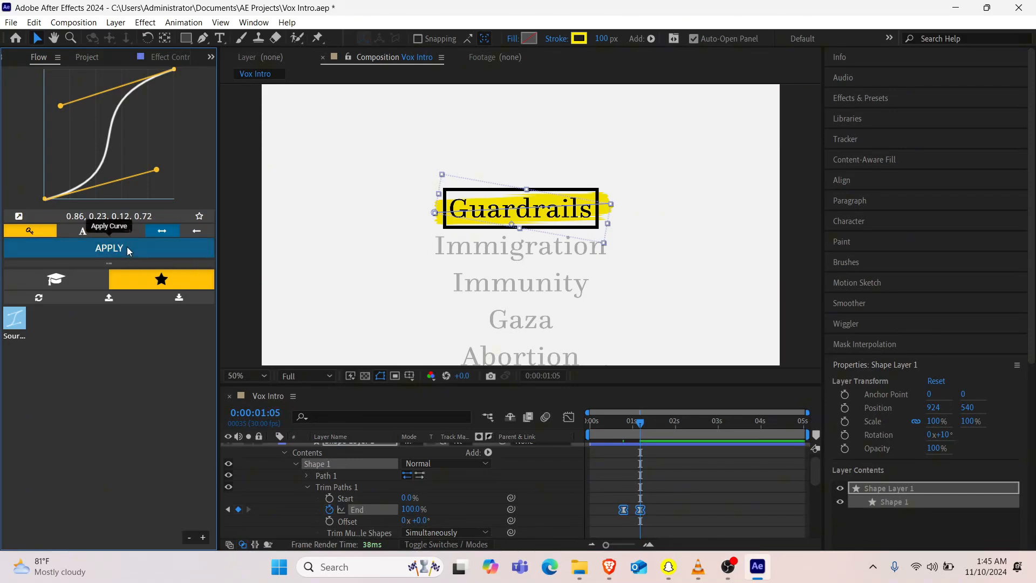
key(space)
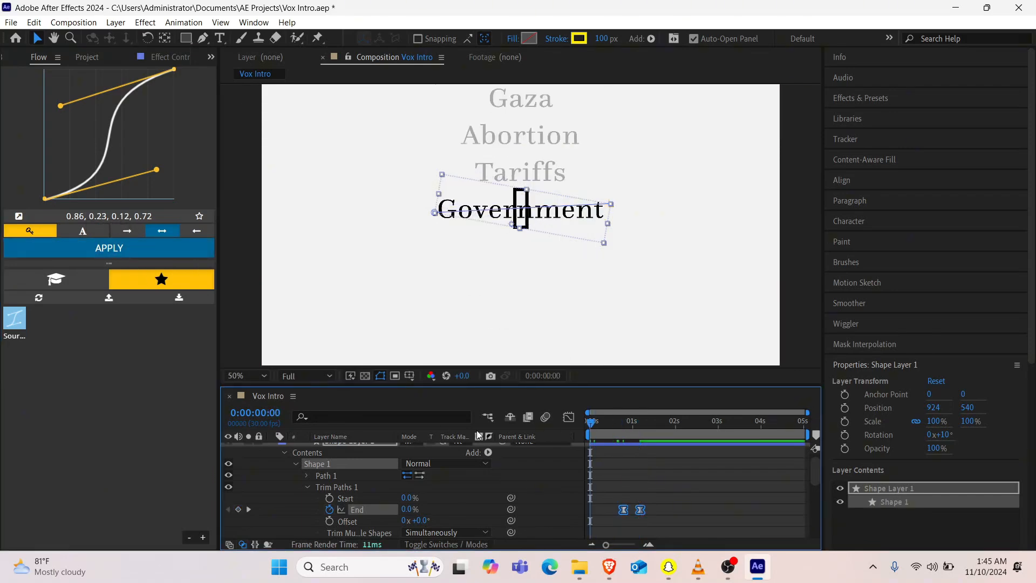
Step: Rename the yellow shape layer as Highlight and reveal its Opacity property
scroll(351, 462, up, 1)
click(342, 449)
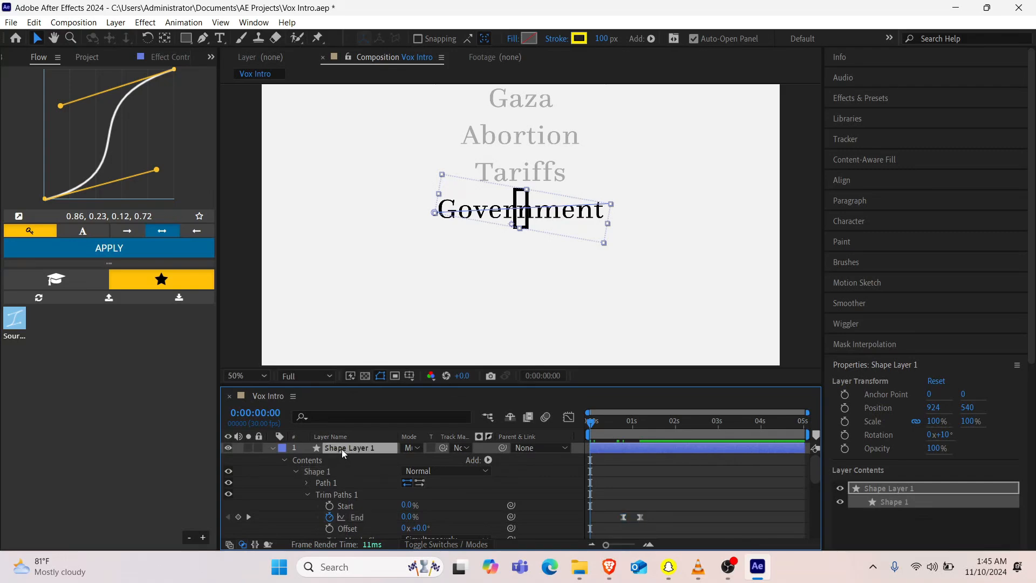
key(t)
key(Return)
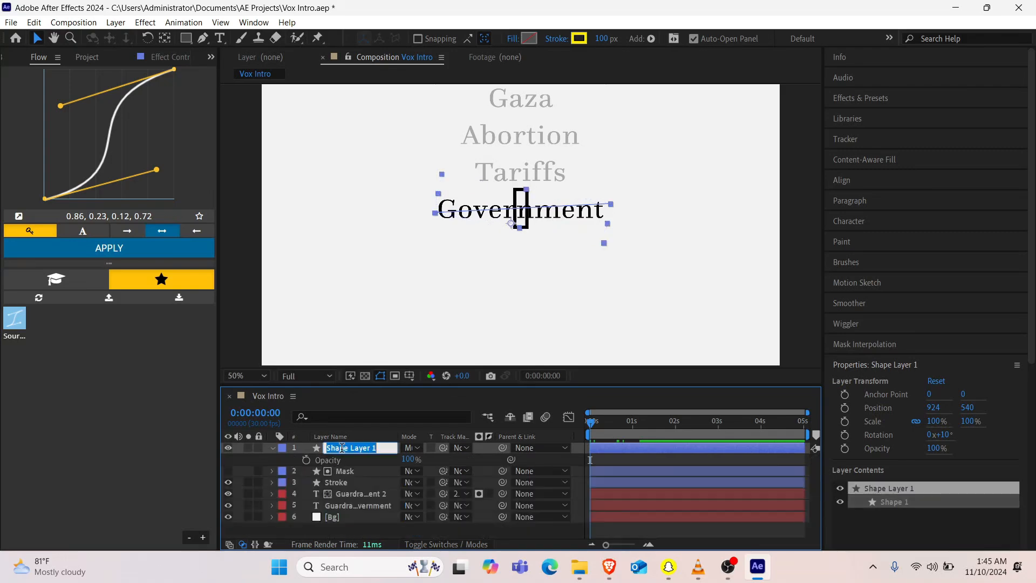
text(Highlight)
Step: Set the Highlight layer's opacity to 35%, collapse its properties, and preview the intro from the start
click(408, 459)
text(35)
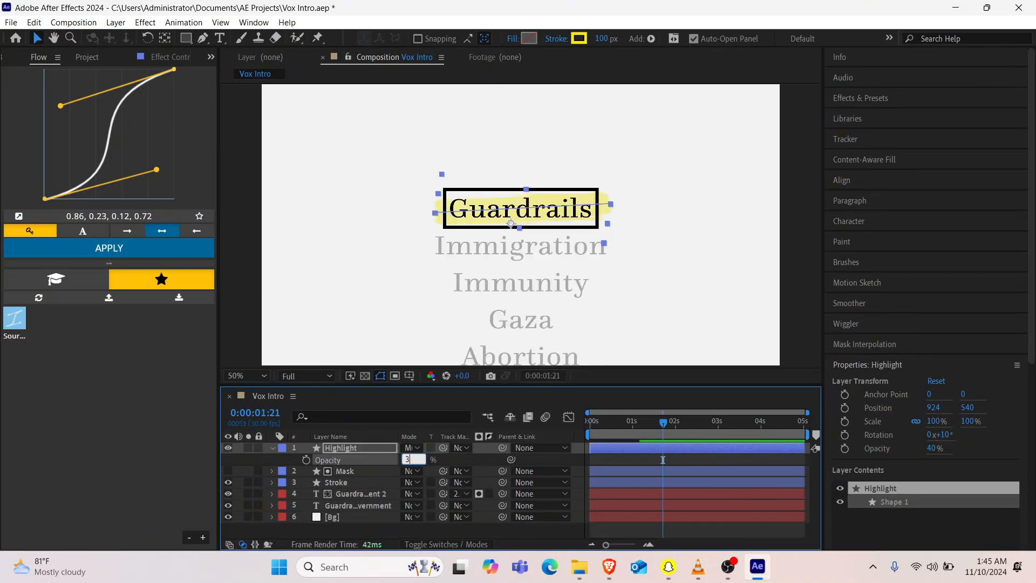
key(Return)
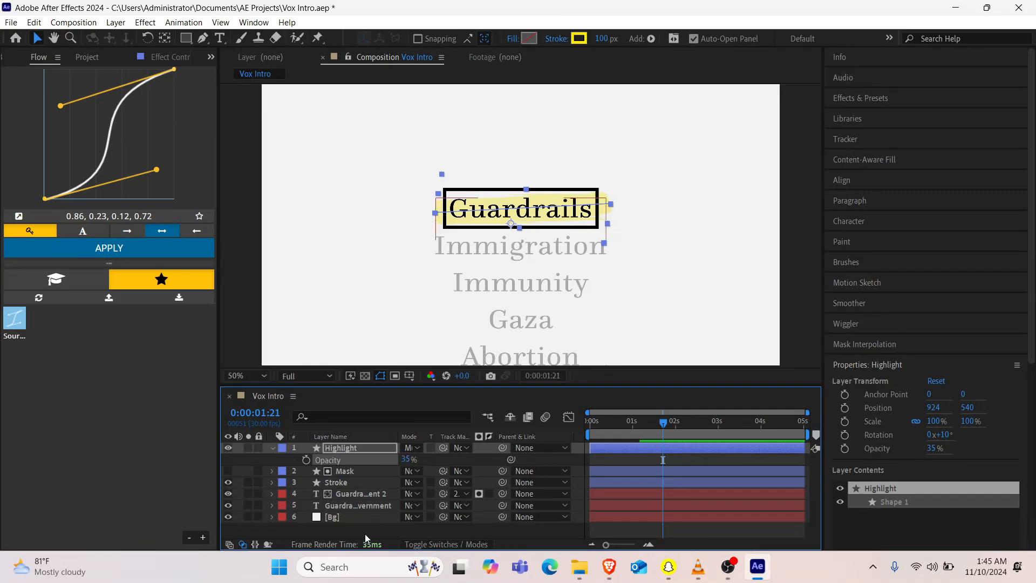
click(271, 447)
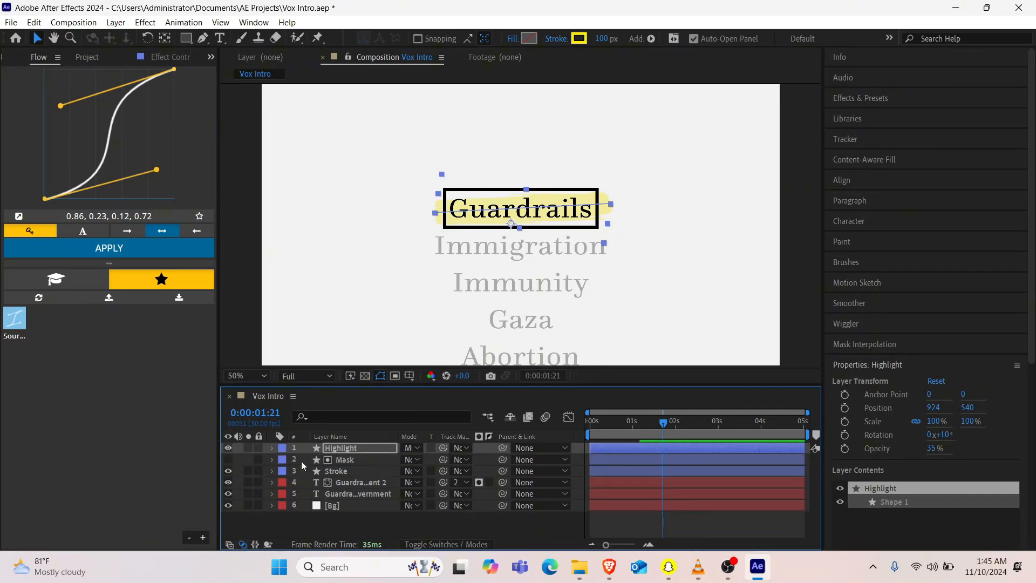
click(330, 533)
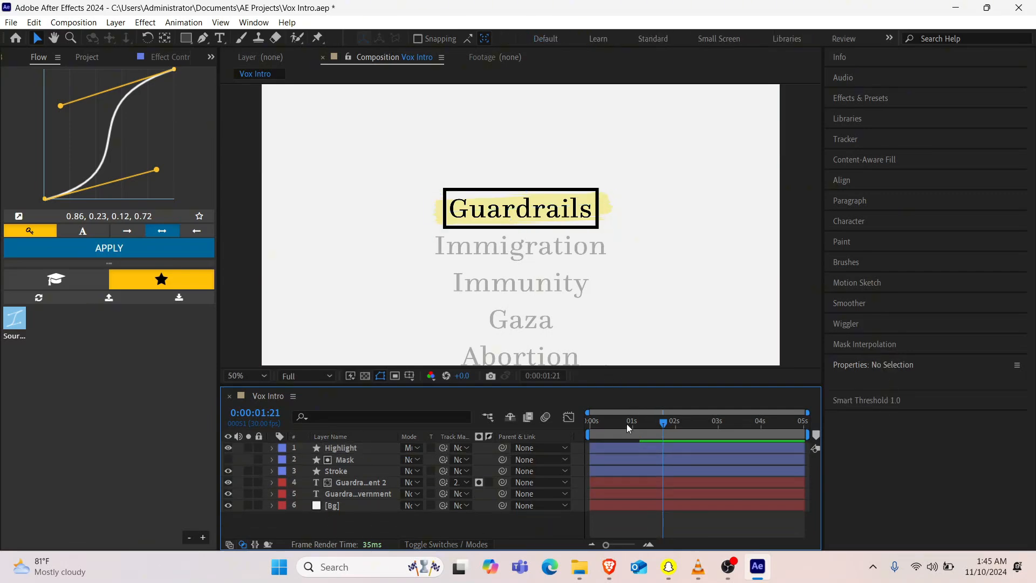
drag(623, 427, 494, 447)
key(space)
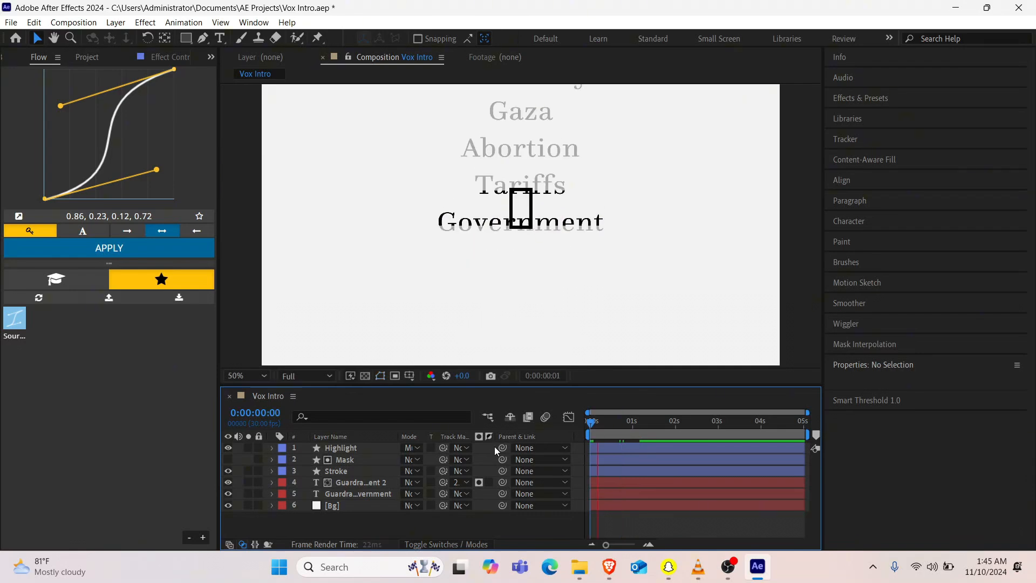
Step: Add an adjustment layer above all the other layers and apply the Posterize effect to it
click(365, 483)
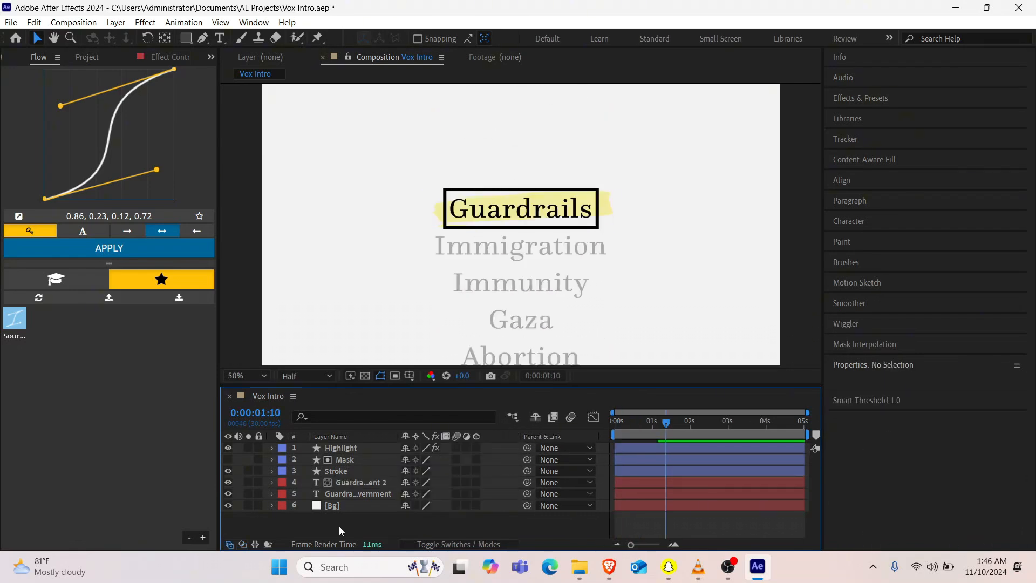
key(ctrl+alt+y)
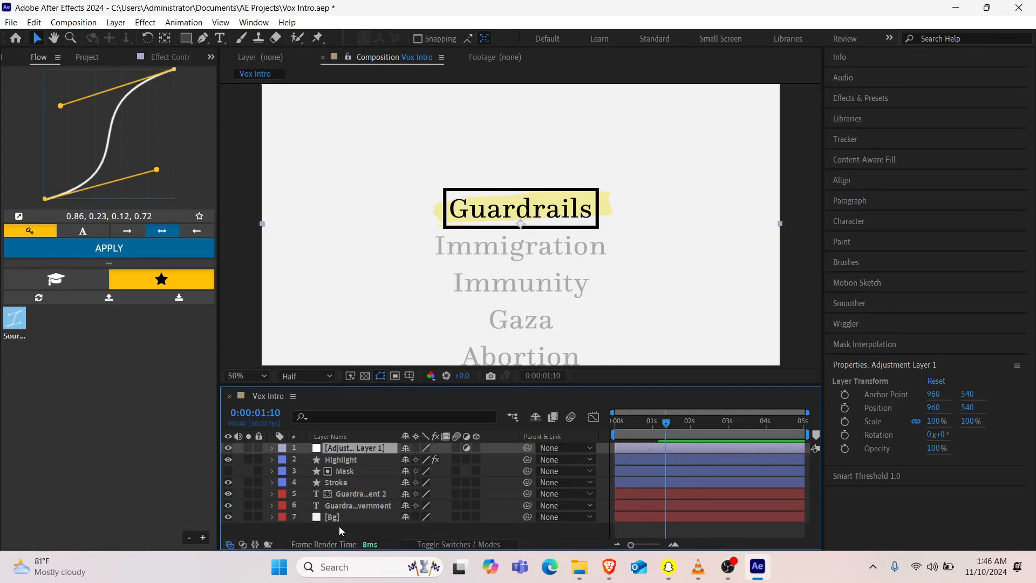
key(ctrl+space)
text(pos)
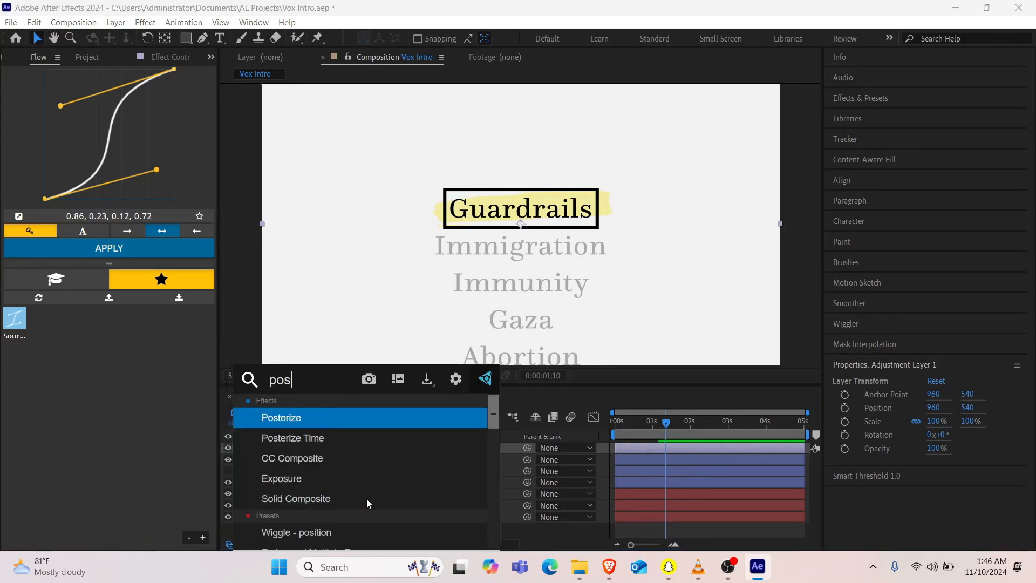
key(Return)
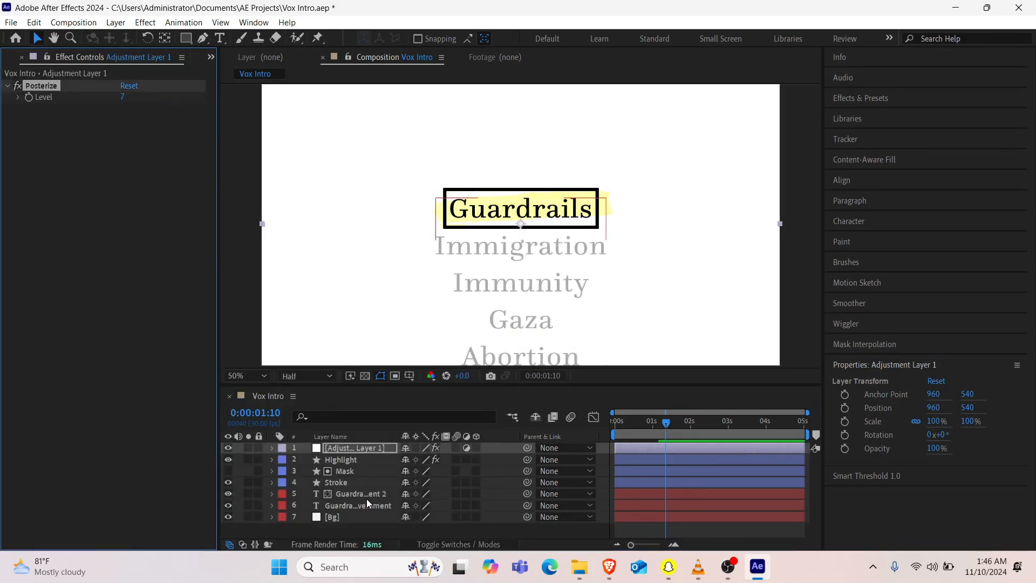
Step: Apply Posterize Time to the adjustment layer with a frame rate of 12, and preview the intro from the start
key(ctrl+space)
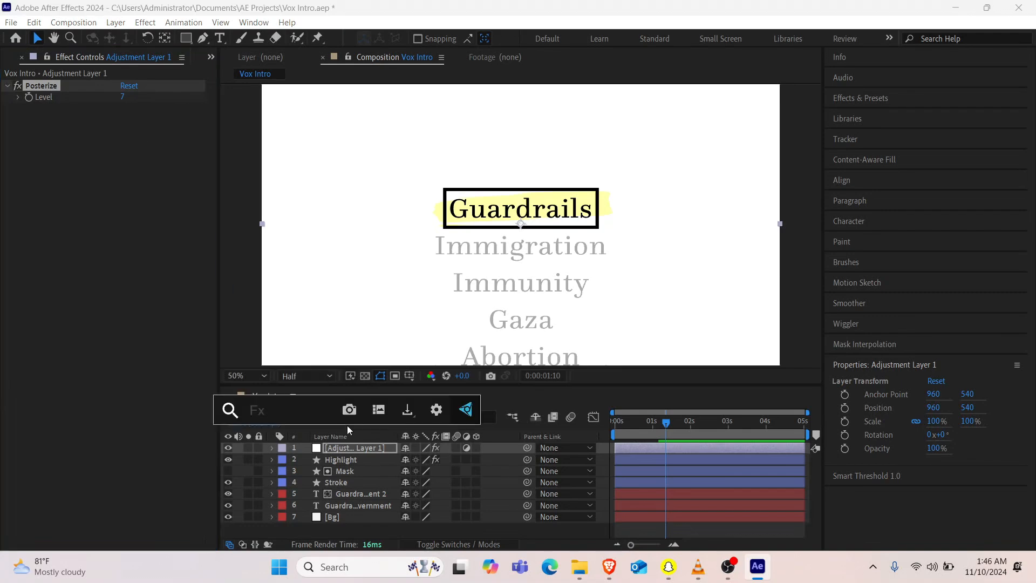
text(poa)
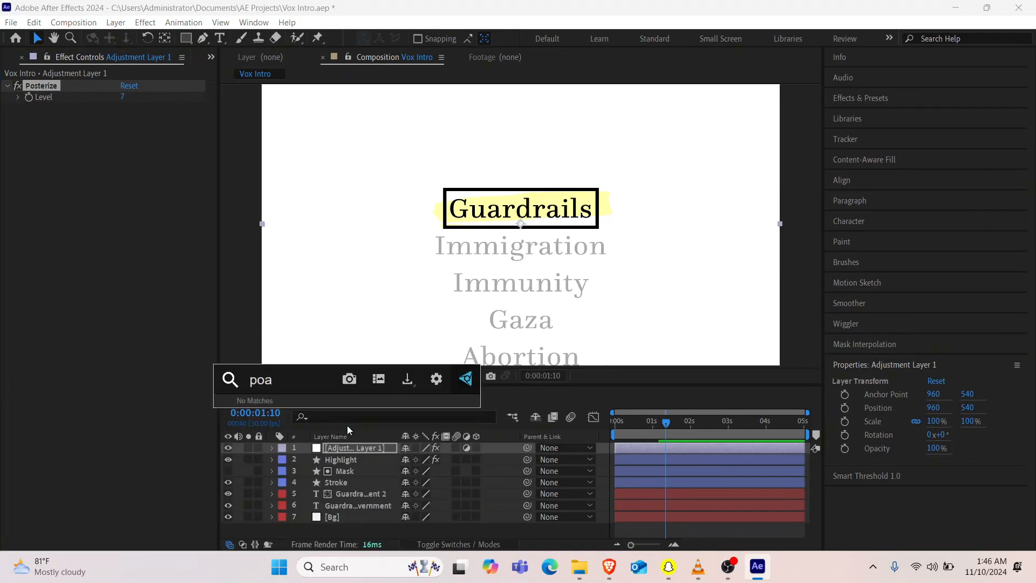
key(BackSpace)
text(s)
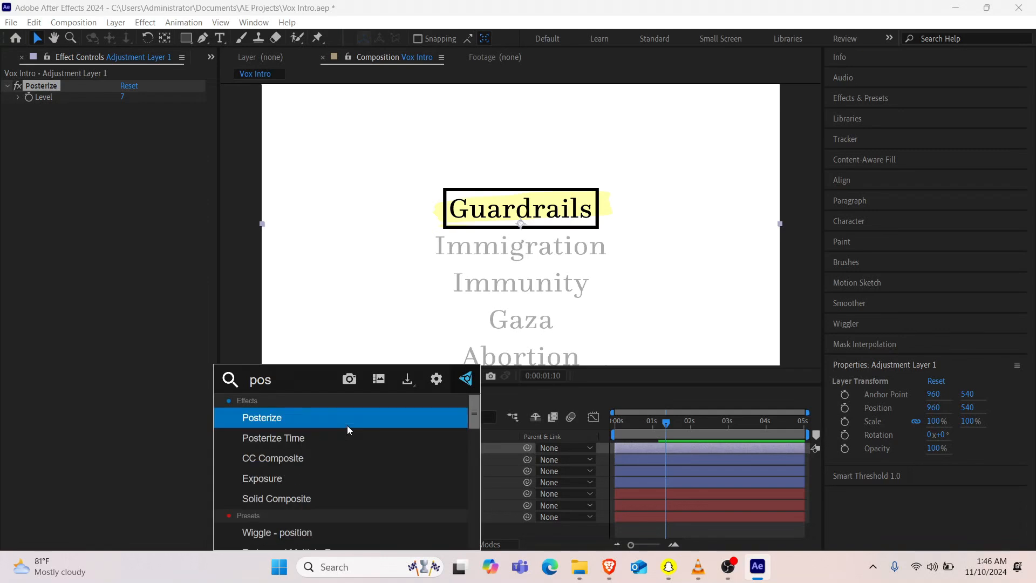
key(Down)
key(Return)
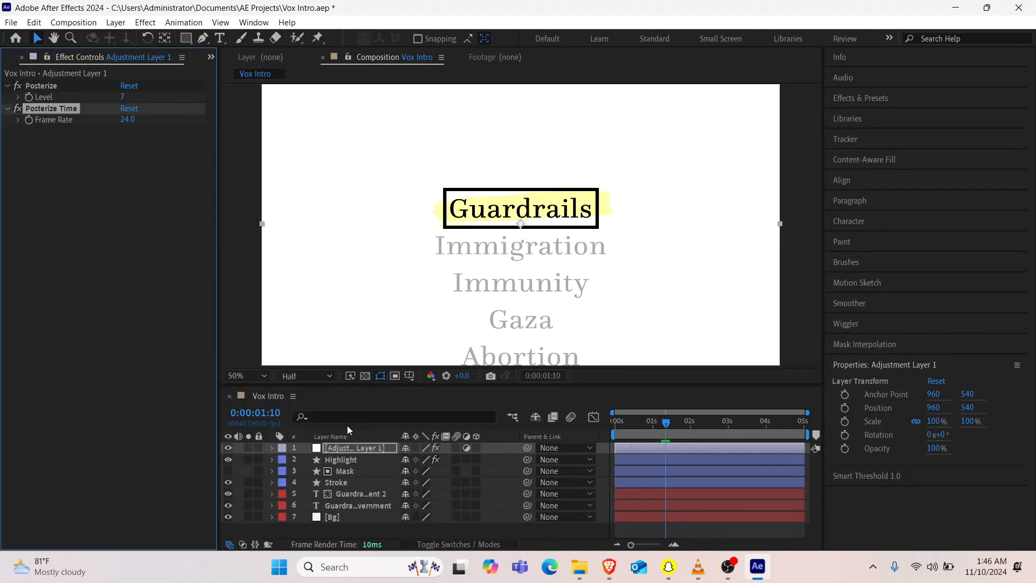
click(127, 119)
text(12)
key(Return)
drag(636, 425, 493, 432)
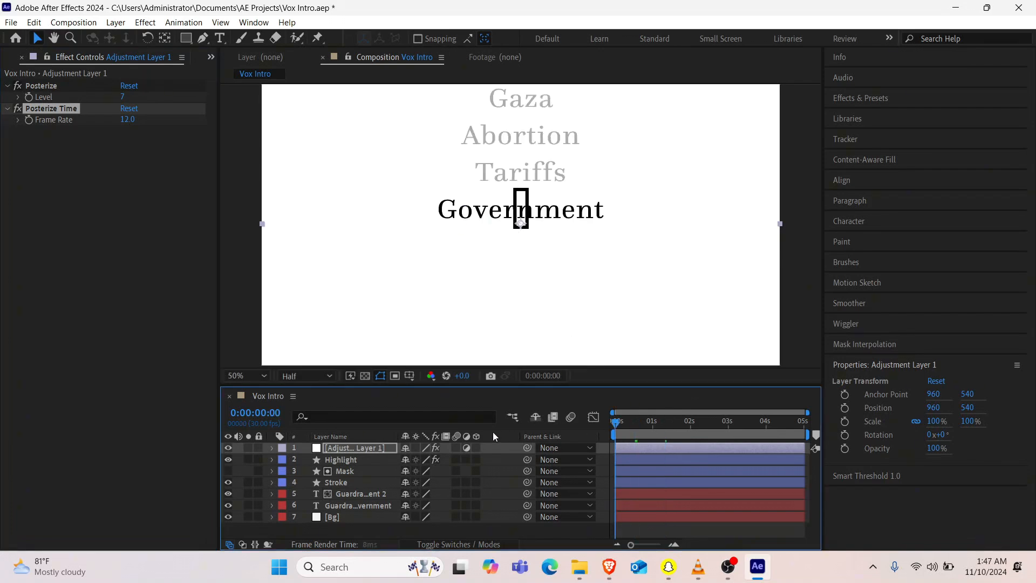
key(space)
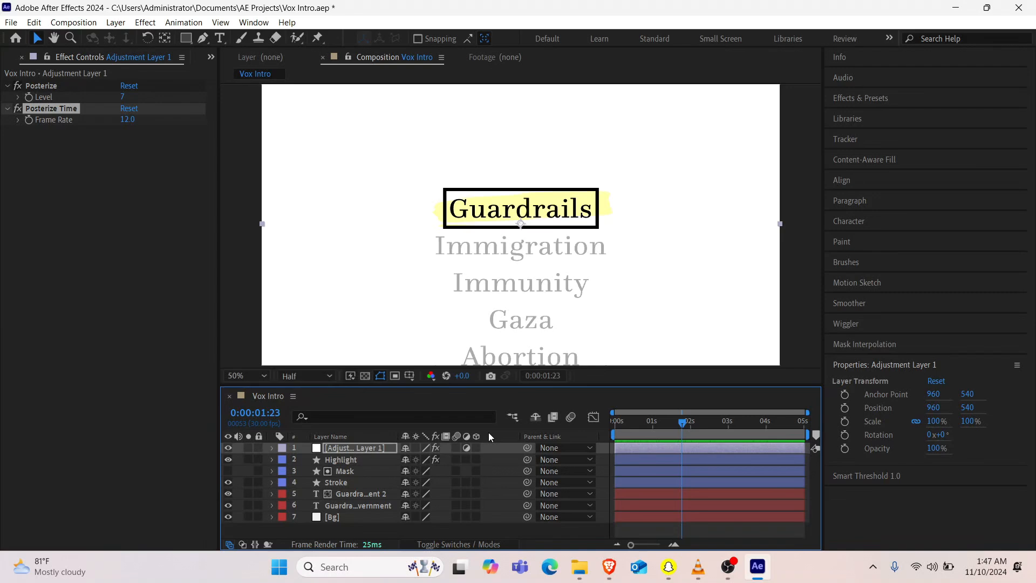
Step: Show the project items and set the Stroke layer's frame outline width to 10 px
click(211, 57)
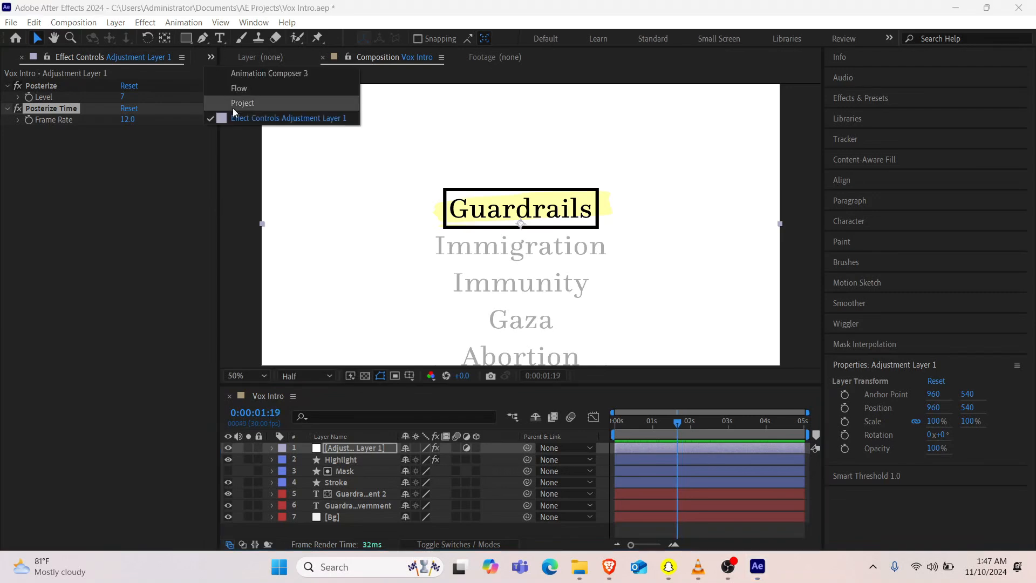
click(233, 104)
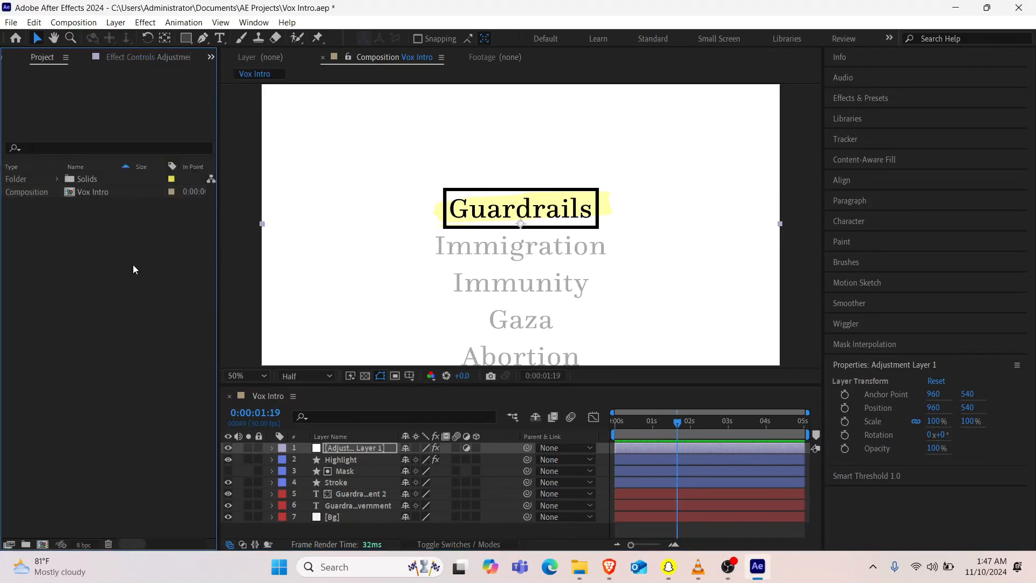
click(345, 481)
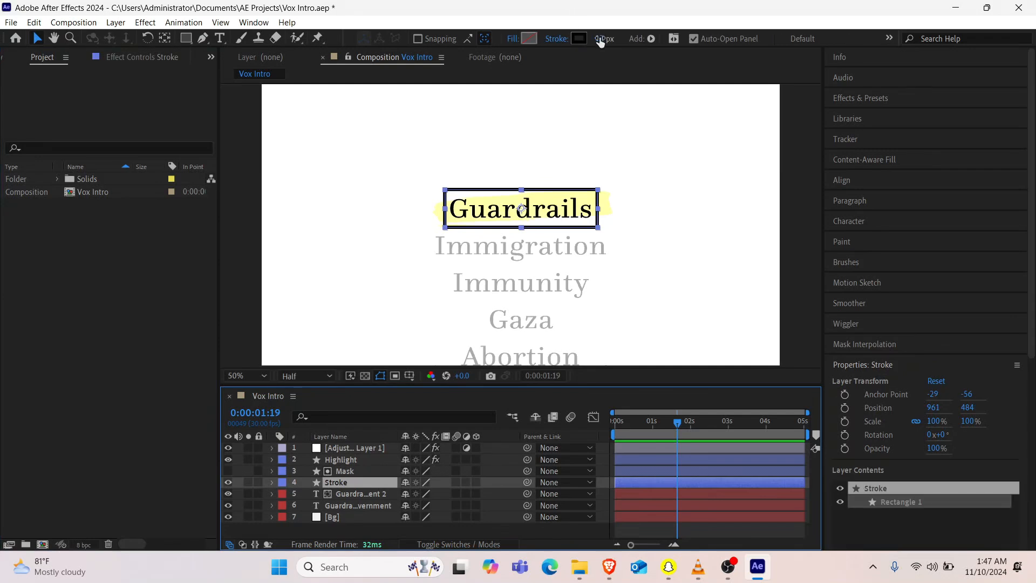
click(600, 41)
text(10)
key(Return)
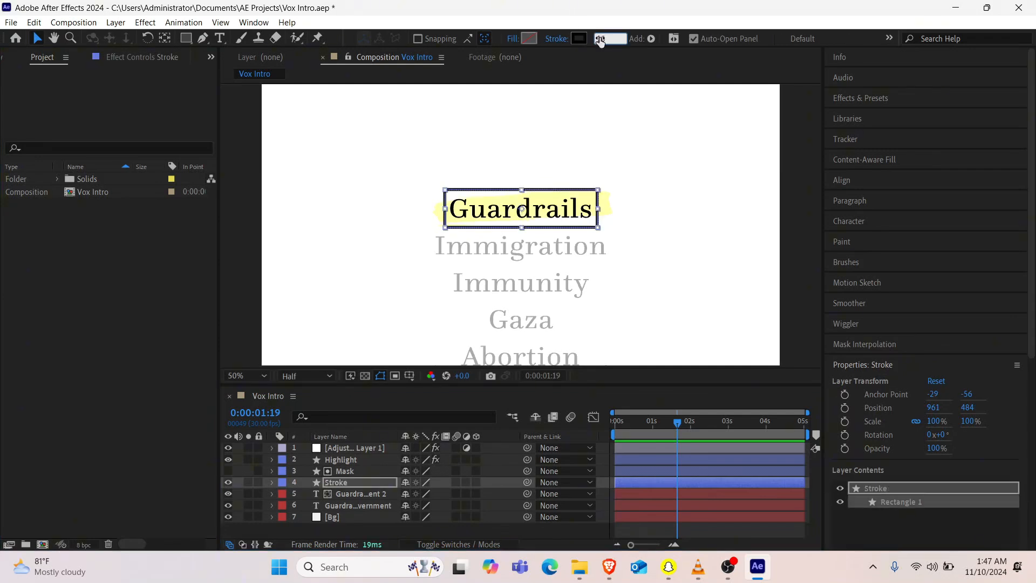
click(346, 533)
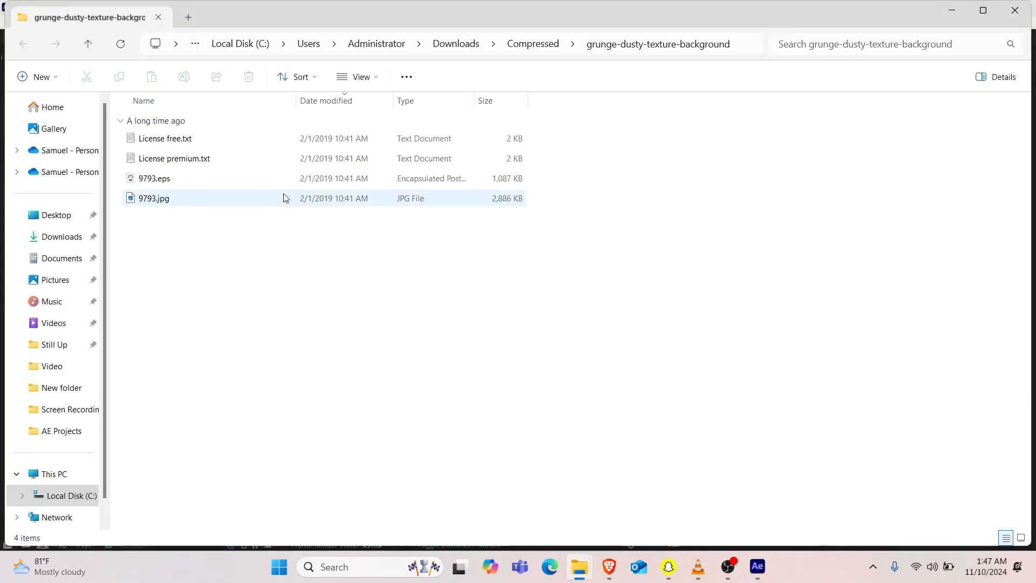
Step: Check the dusty texture 9793.jpg in File Explorer and bring it into the Vox Intro timeline as the top layer
double_click(282, 197)
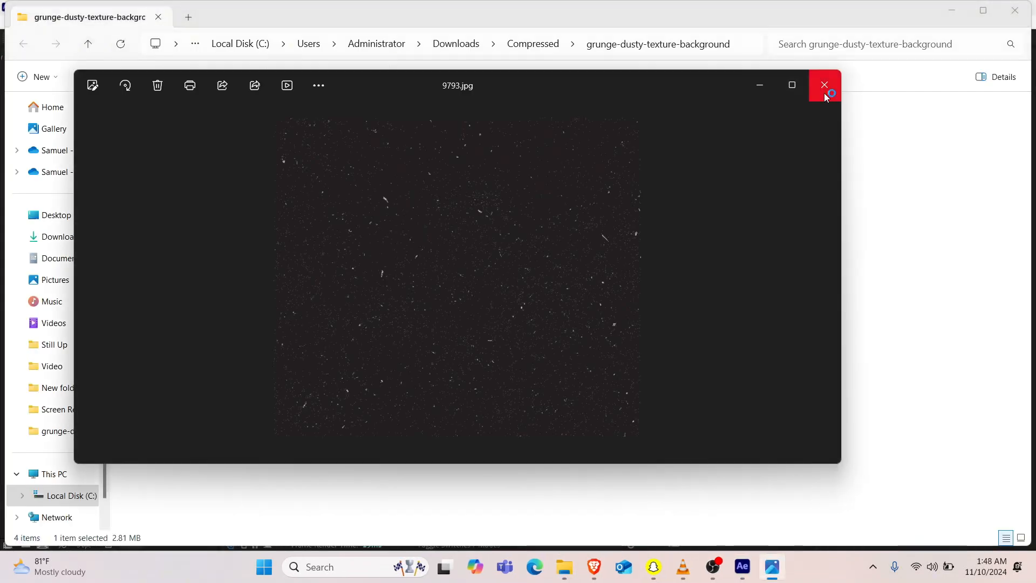
click(824, 95)
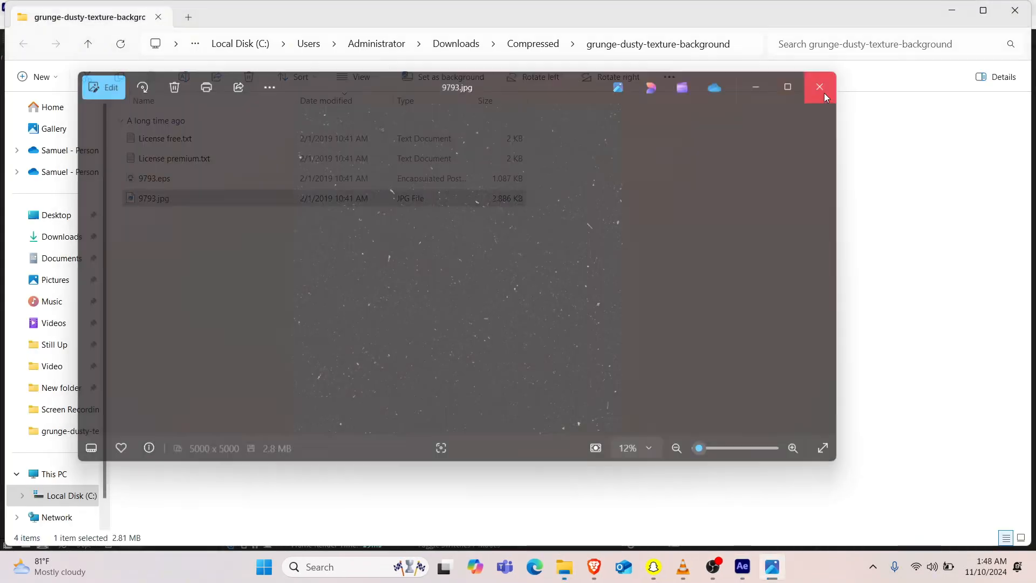
drag(248, 197, 360, 466)
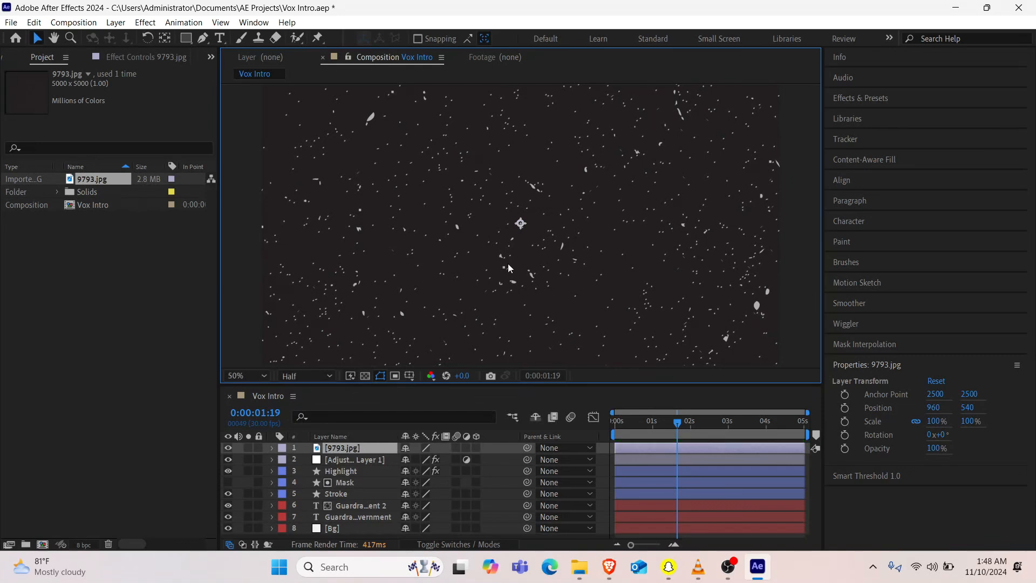
Step: Scale the 9793.jpg texture layer down to 49%
key(w)
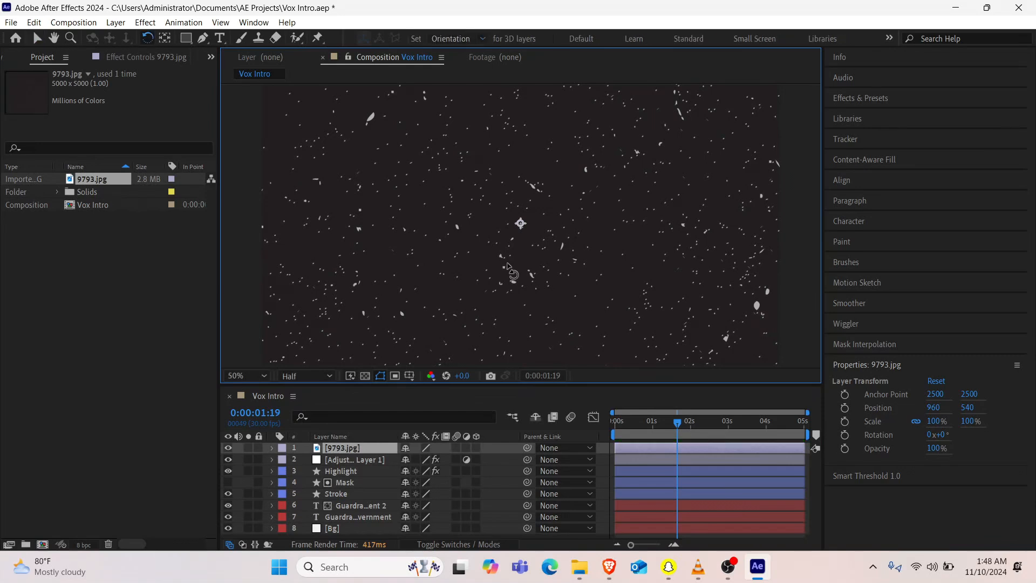
key(s)
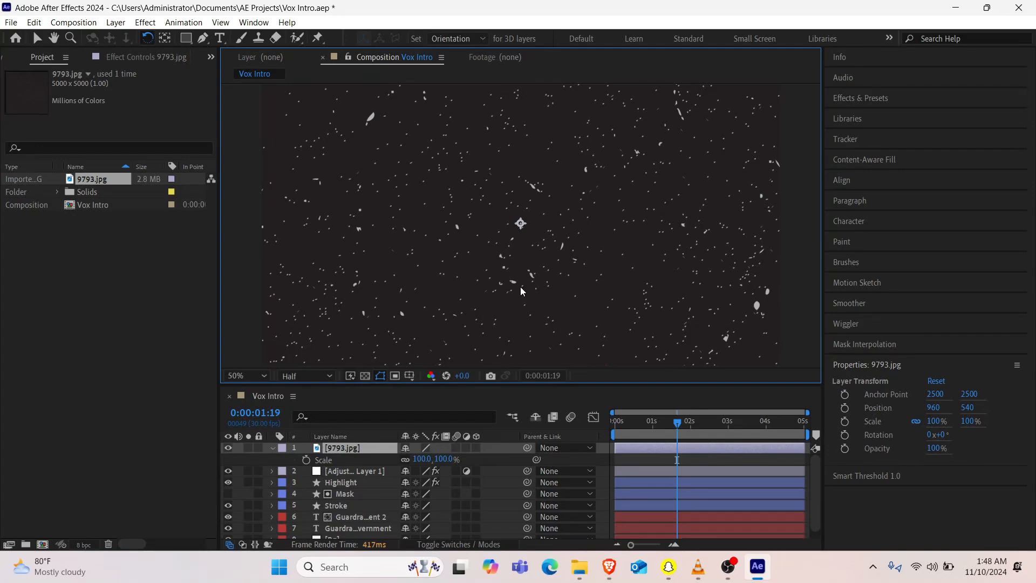
key(v)
drag(424, 459, 389, 456)
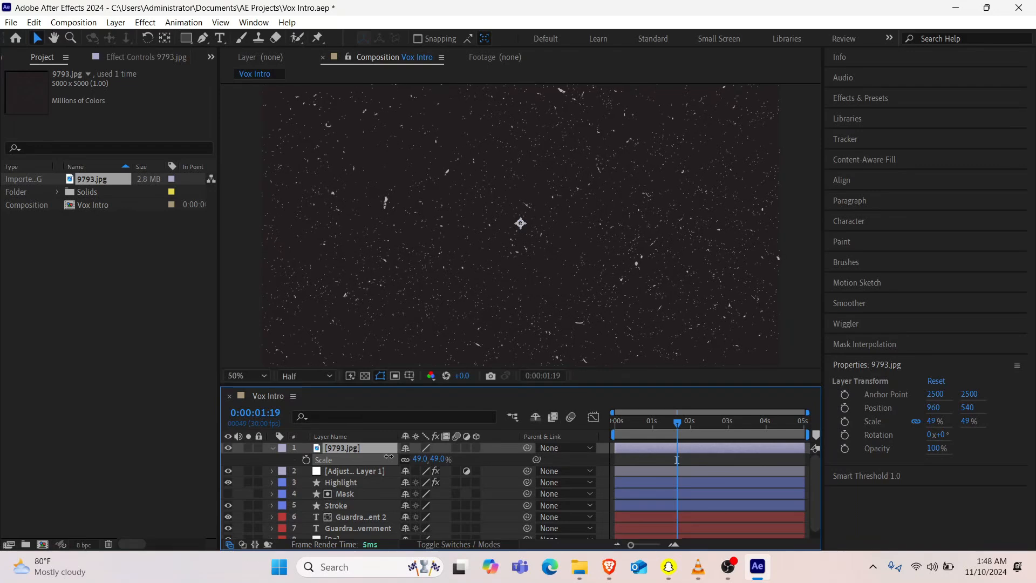
Step: Scale the 9793.jpg texture layer down to 45% and show the layers' blending mode settings in the timeline
scroll(416, 315, down, 2)
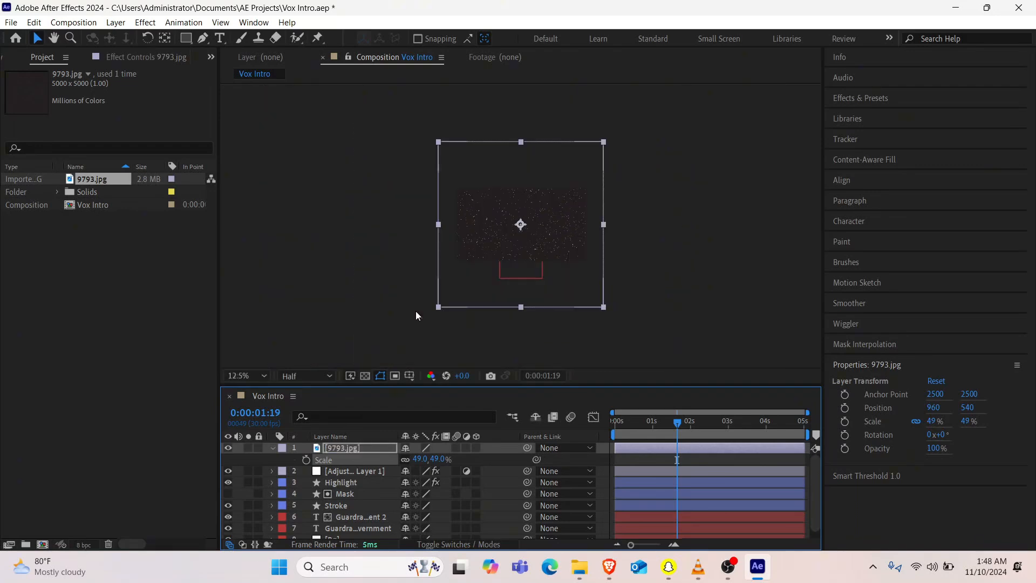
scroll(416, 315, up, 1)
drag(413, 459, 408, 458)
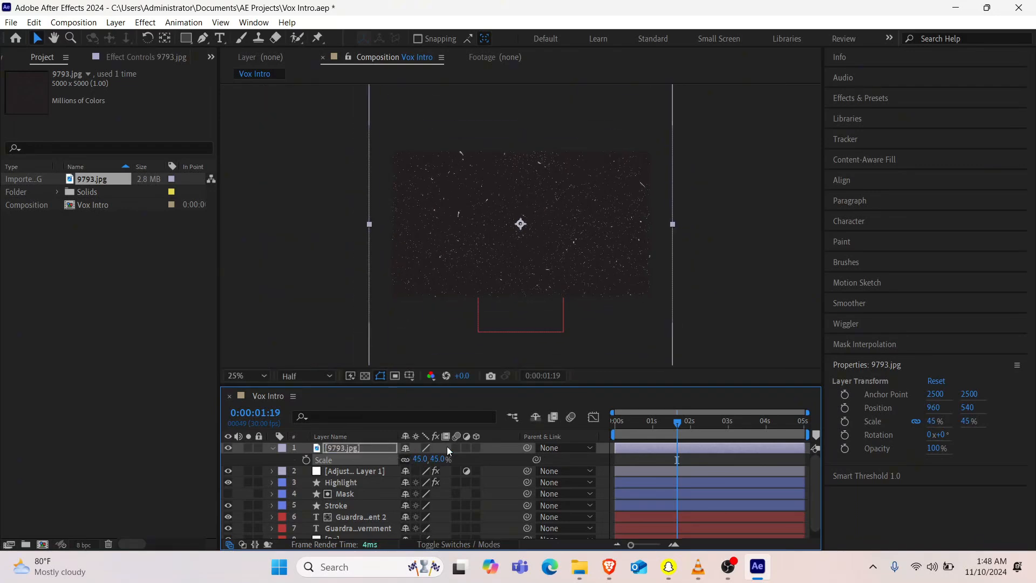
click(459, 544)
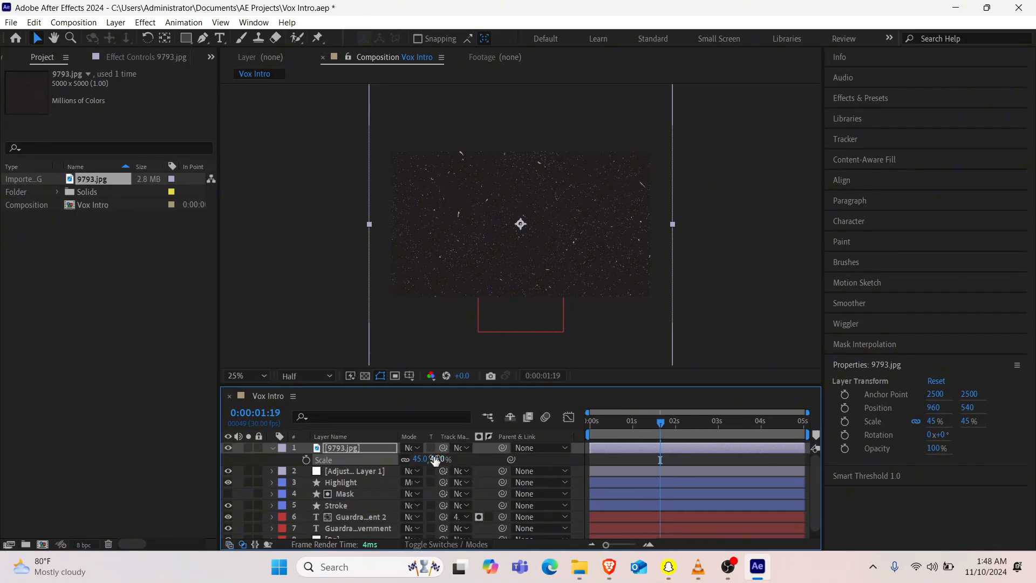
Step: Try the Overlay blending mode on the 9793.jpg texture layer and inspect the highlighted heading up close
click(417, 451)
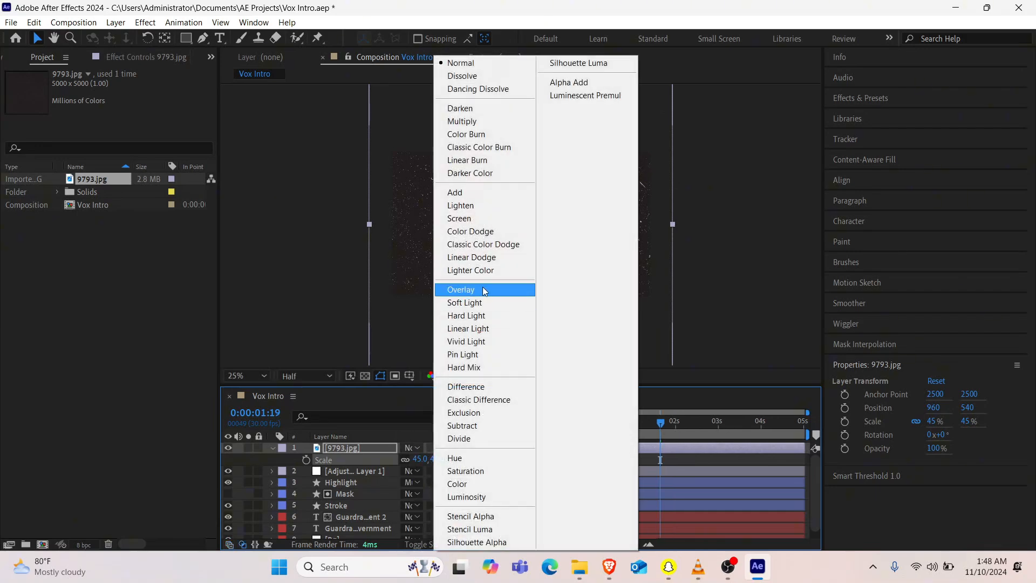
click(483, 289)
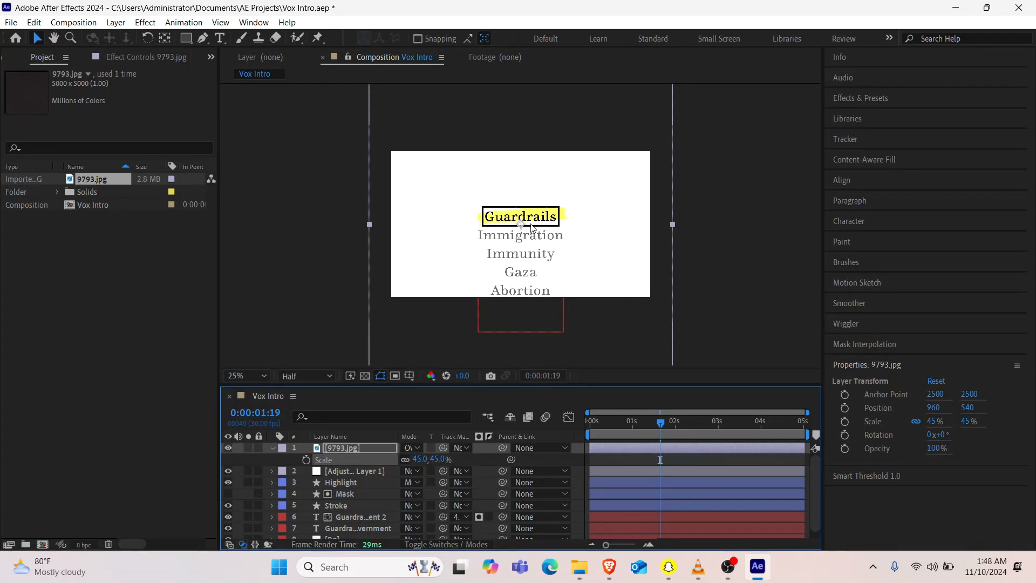
scroll(532, 227, up, 4)
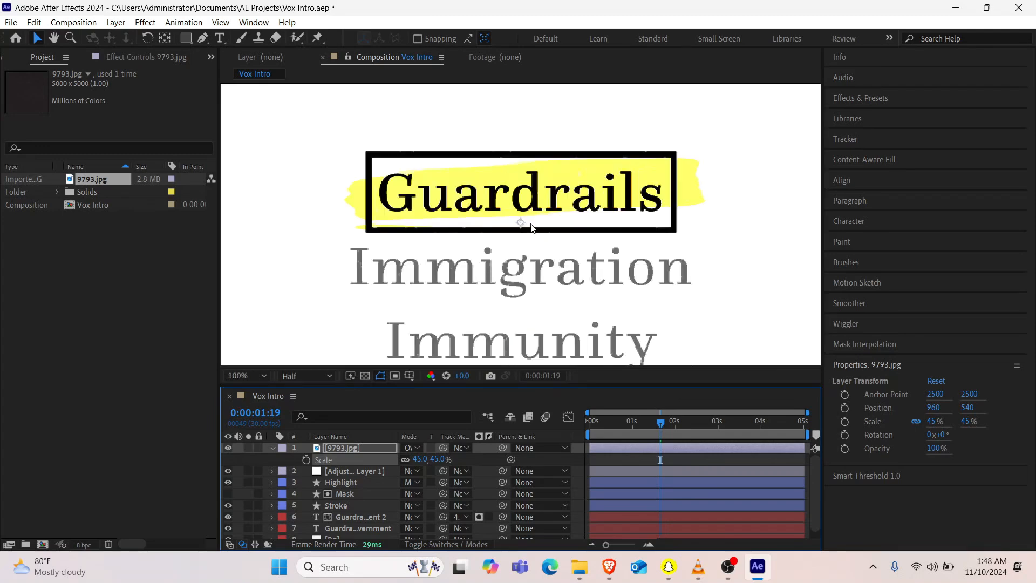
scroll(531, 227, down, 2)
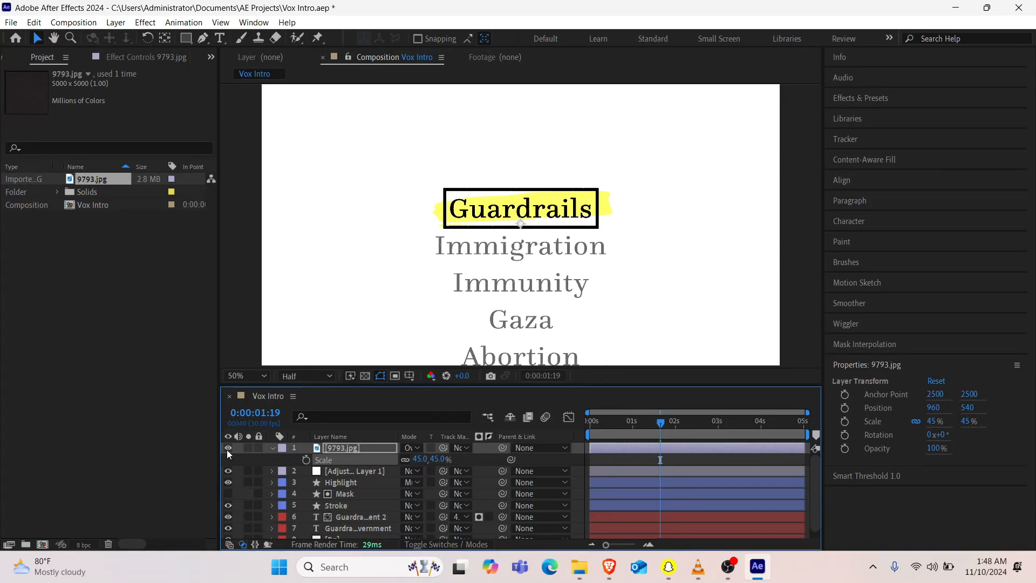
Step: Set the 9793.jpg layer's blending mode to Screen and compare the frame with the texture hidden and shown, leaving it visible
click(417, 447)
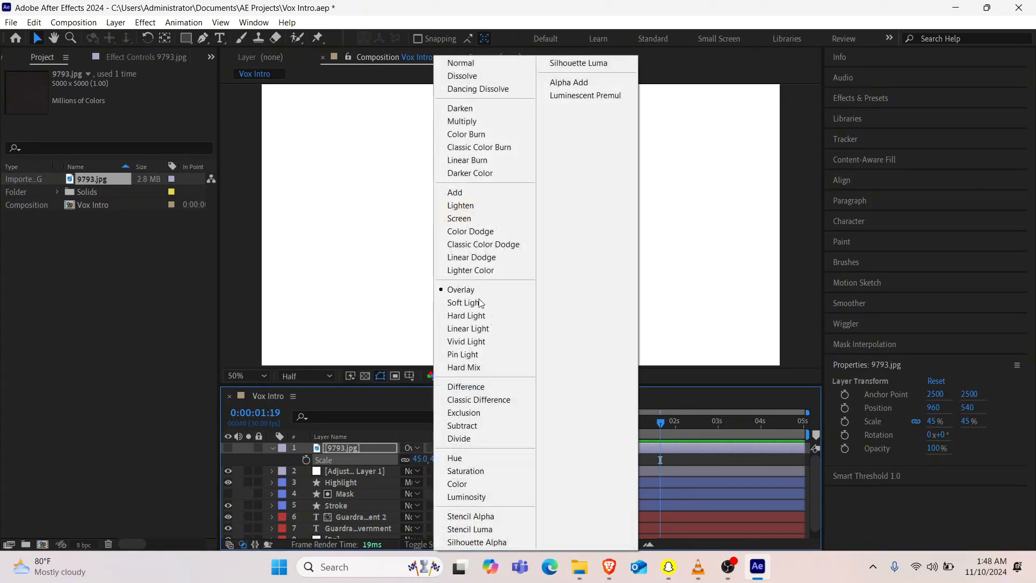
click(477, 218)
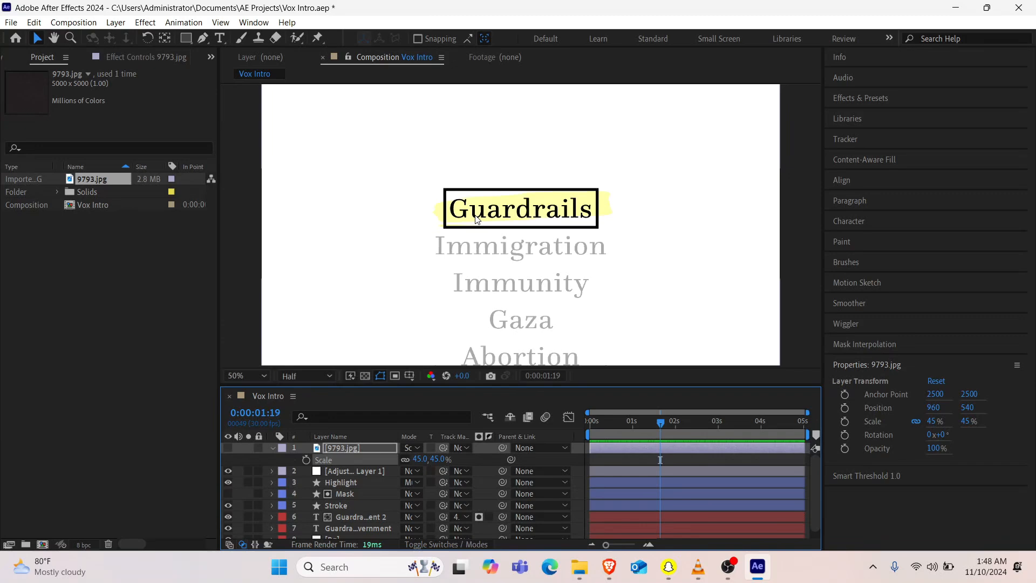
click(229, 449)
click(228, 449)
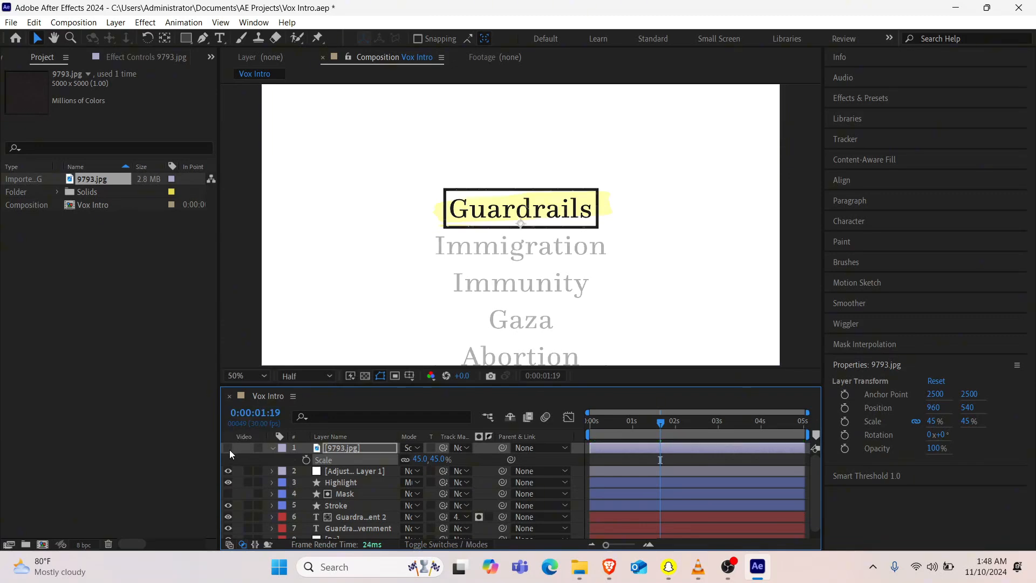
click(229, 451)
click(229, 449)
click(229, 449)
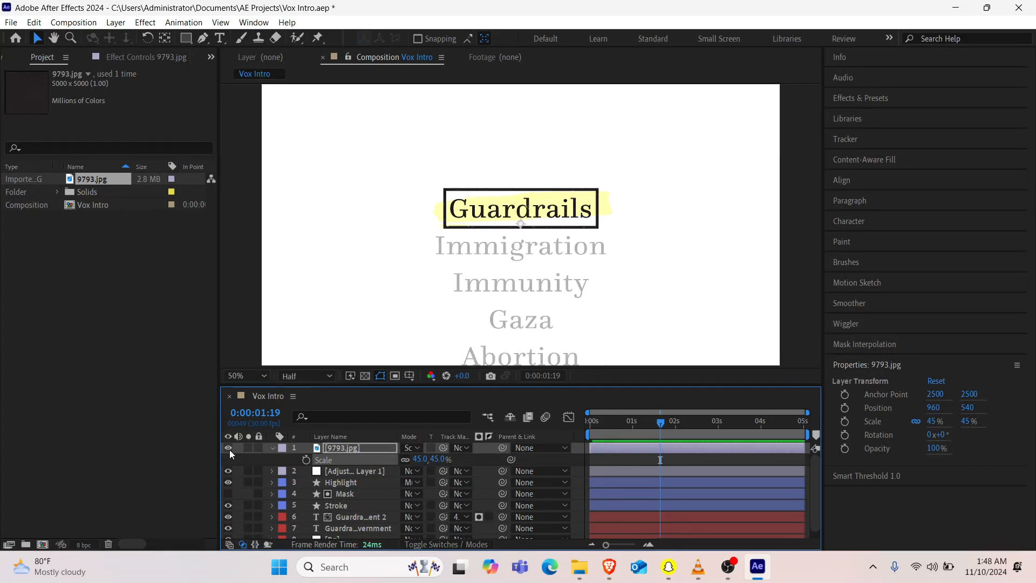
Step: Deselect the texture layer and preview the intro with the dusty texture applied
click(276, 459)
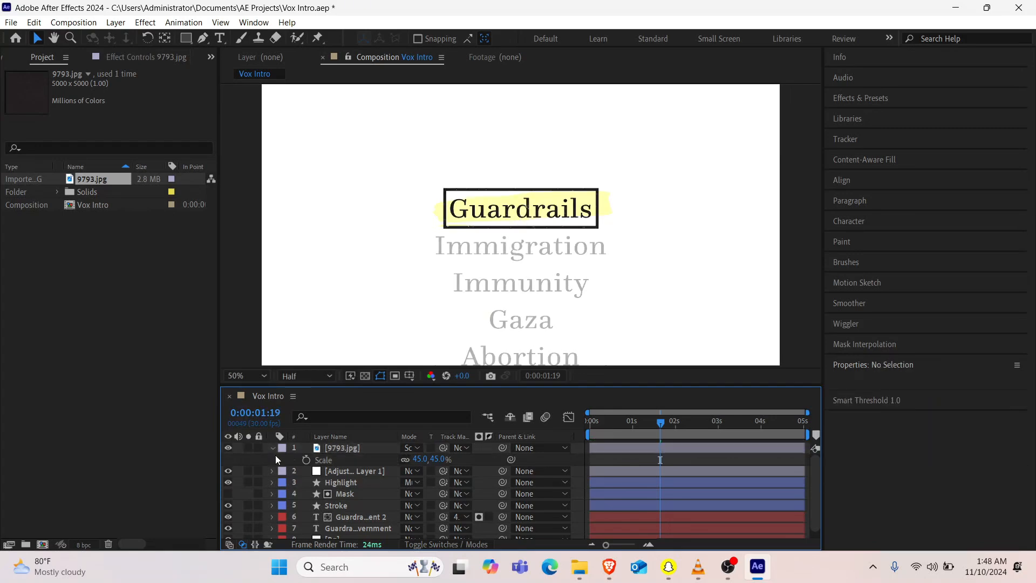
key(space)
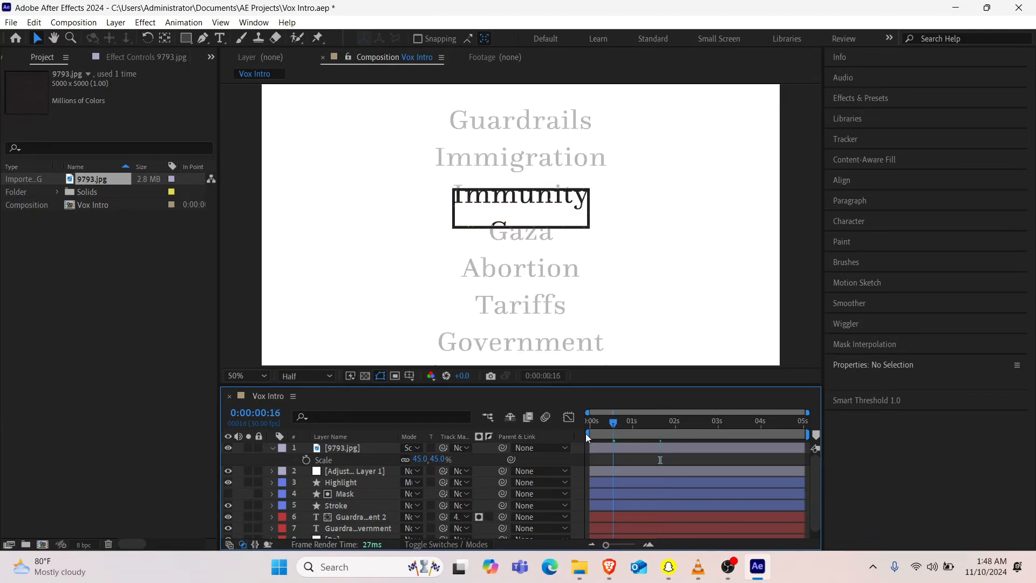